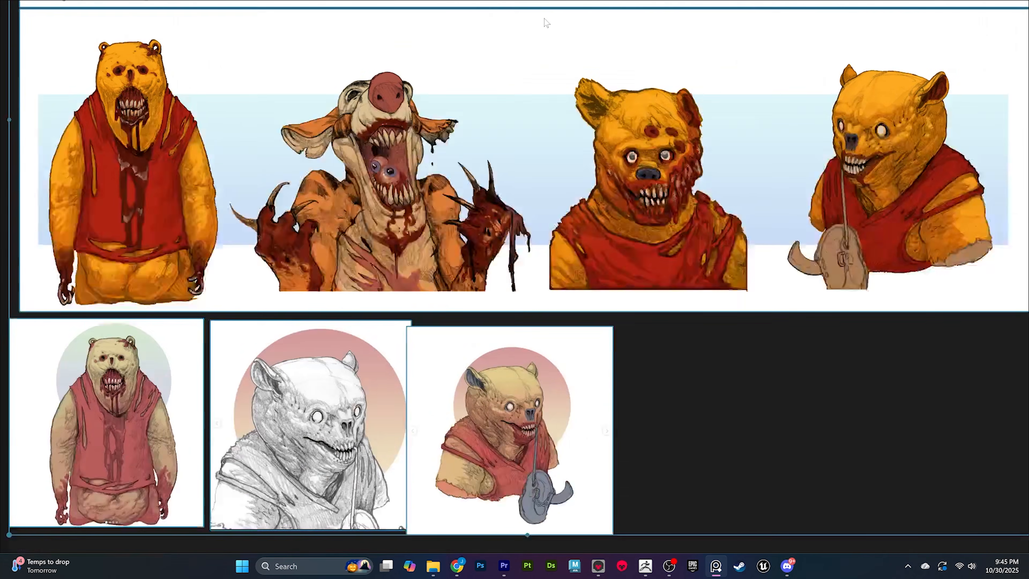
# Examine the horror Winnie the Pooh concept drawings on the reference board, including the bear with the severed tail
pyautogui.moveTo(354, 222); pyautogui.dragTo(402, 169, button='middle')
pyautogui.moveTo(445, 214); pyautogui.dragTo(346, 188, button='middle')
pyautogui.scroll(6, 320, 313)
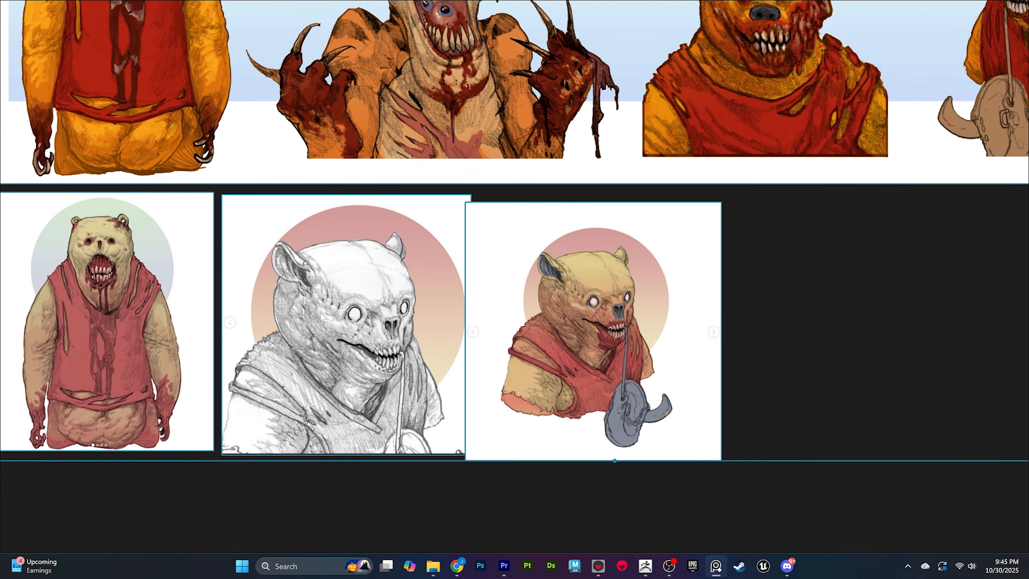
pyautogui.scroll(2, 543, 308)
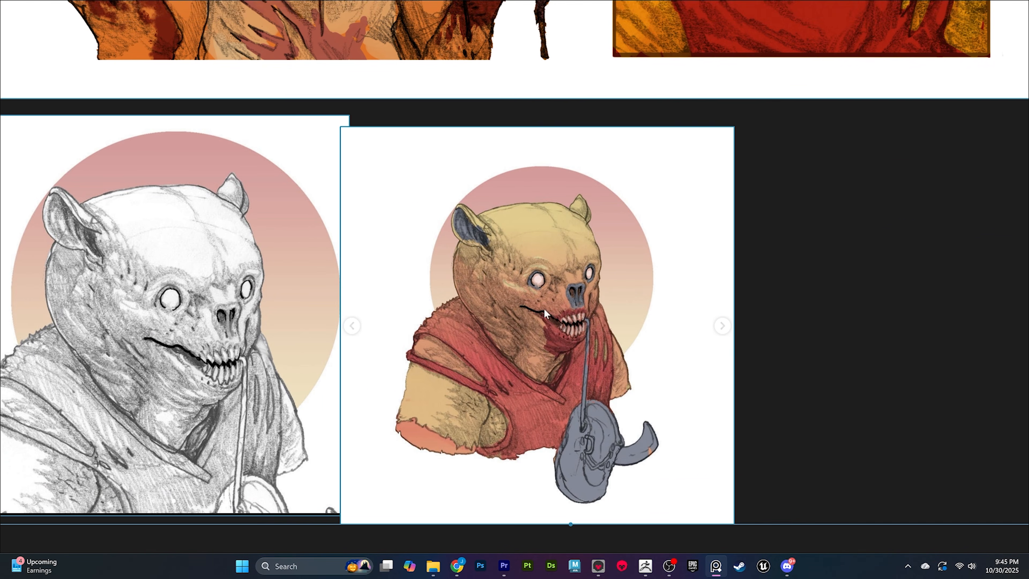
# Switch to the browser and look through the creature concept artist's ArtStation portfolio
pyautogui.hotkey('alt', 'Tab')
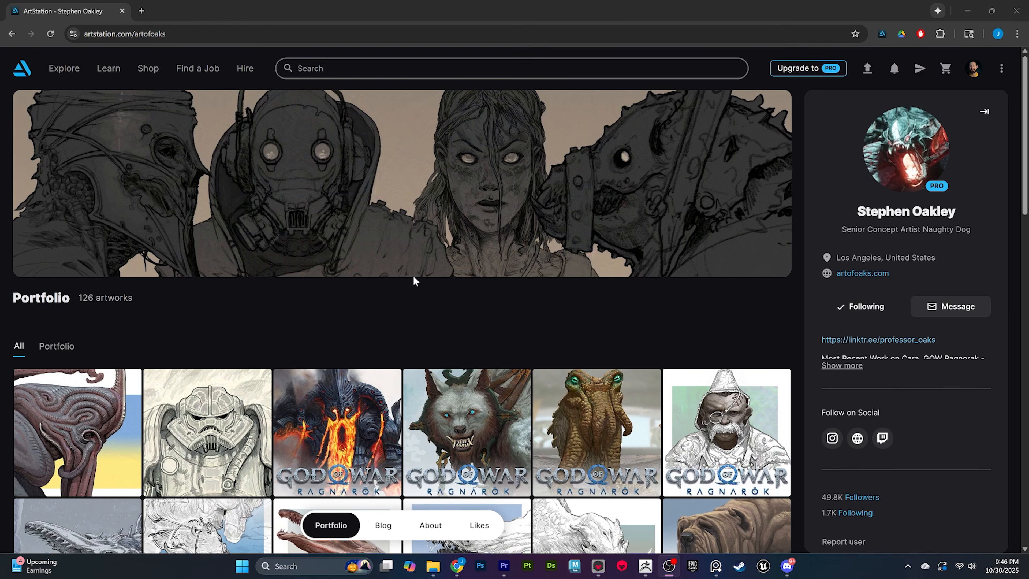
pyautogui.scroll(-5, 414, 280)
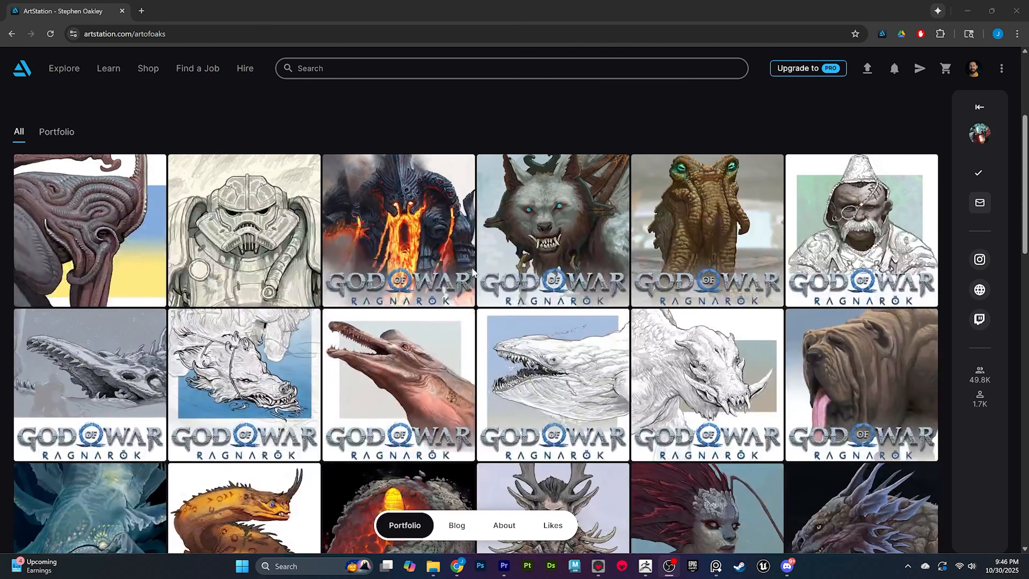
pyautogui.scroll(-8, 472, 271)
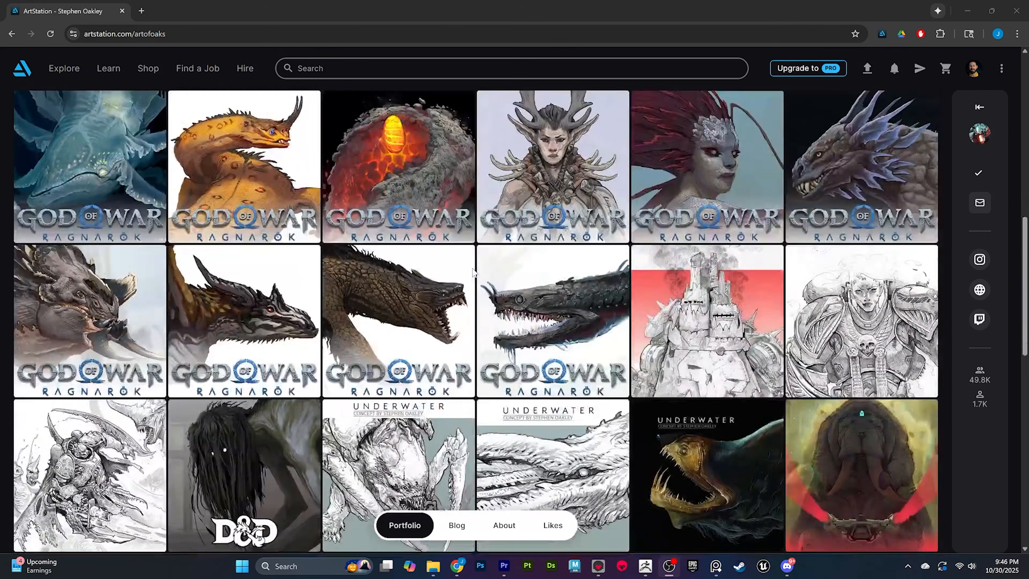
pyautogui.scroll(-10, 473, 271)
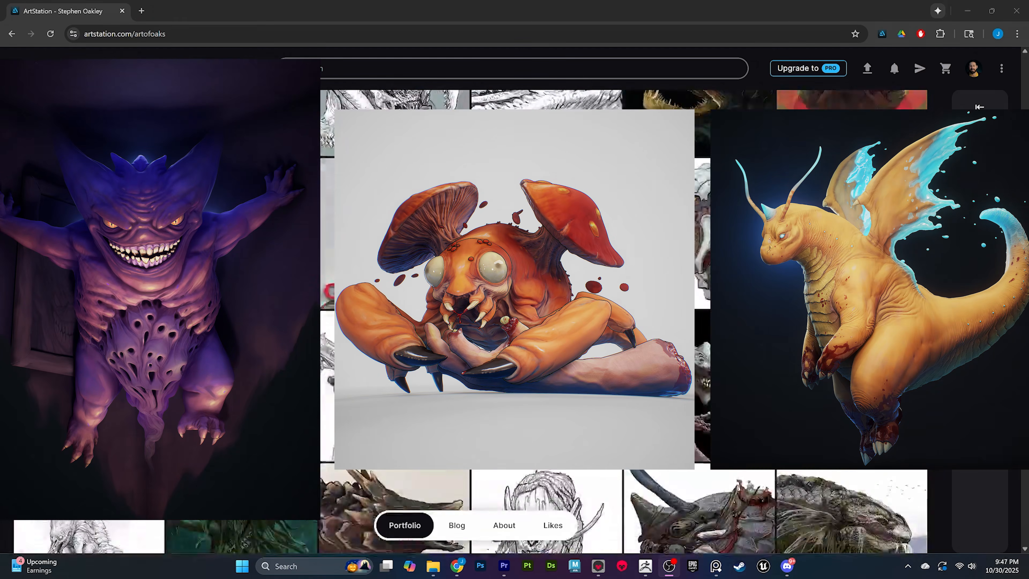
pyautogui.scroll(-5, 472, 284)
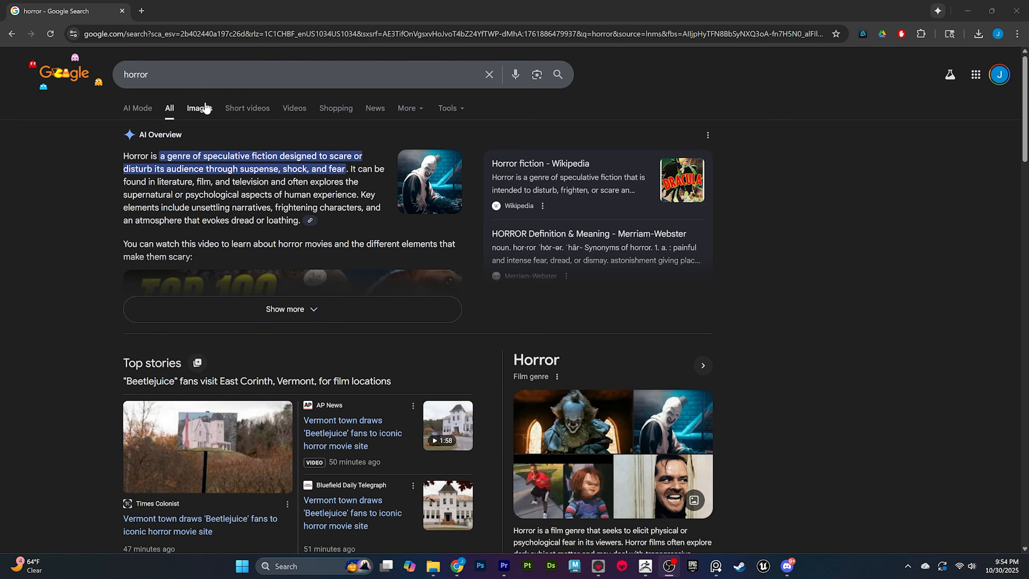
# Browse image results for horror, and run an image search for winnie the pooh
pyautogui.click(200, 108)
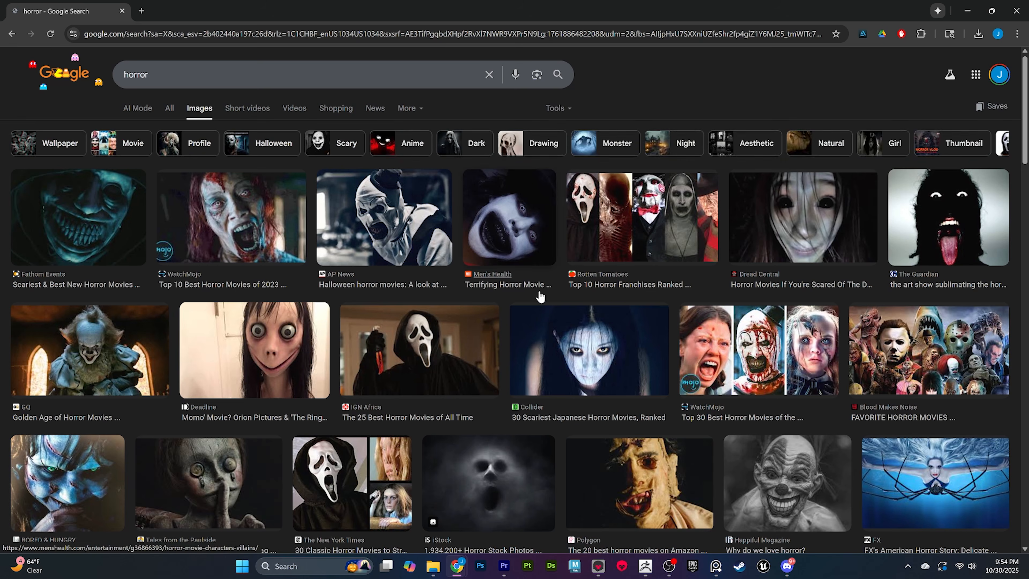
pyautogui.scroll(-7, 551, 316)
pyautogui.scroll(-2, 551, 316)
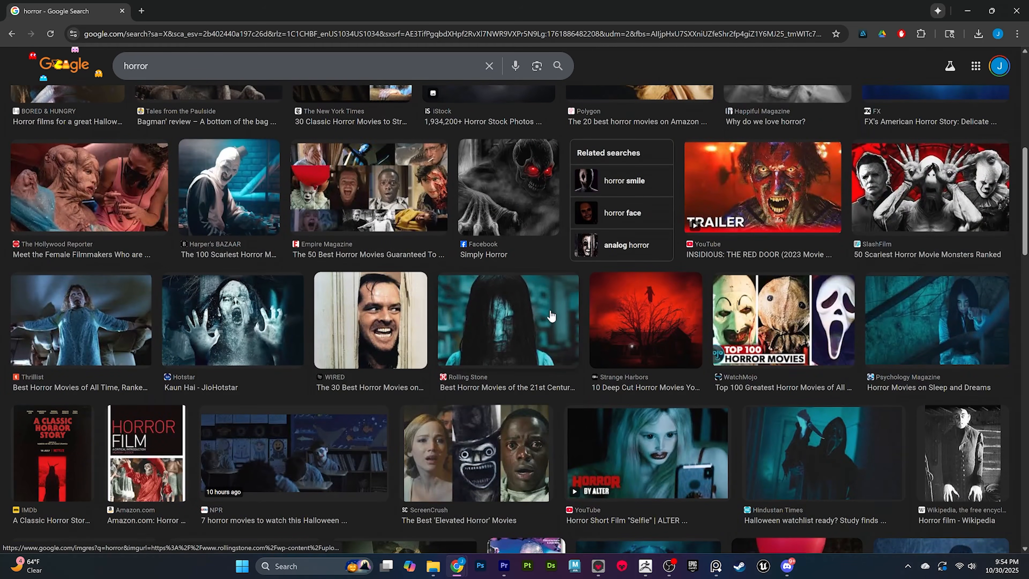
pyautogui.click(148, 66)
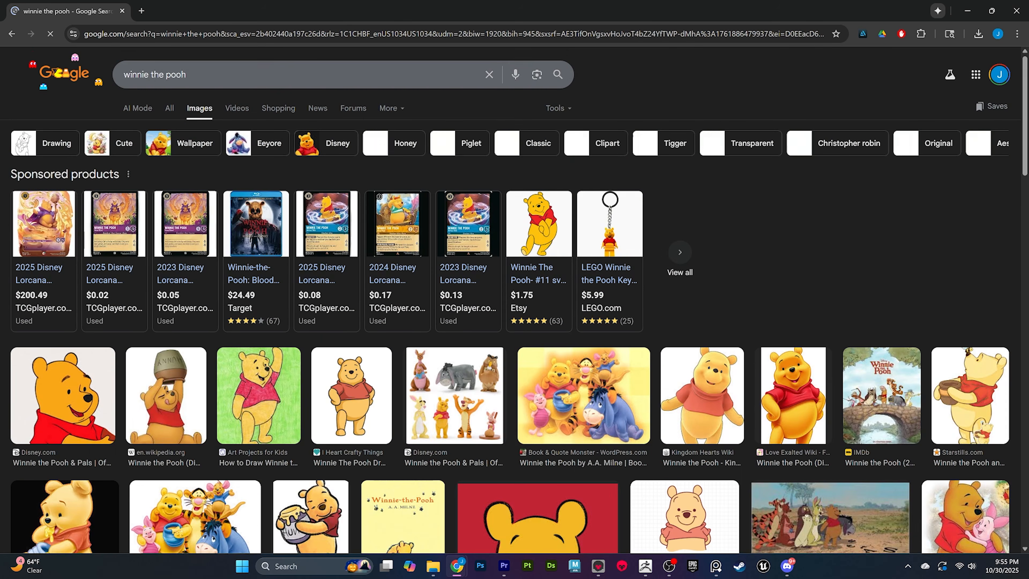
pyautogui.scroll(-3, 514, 320)
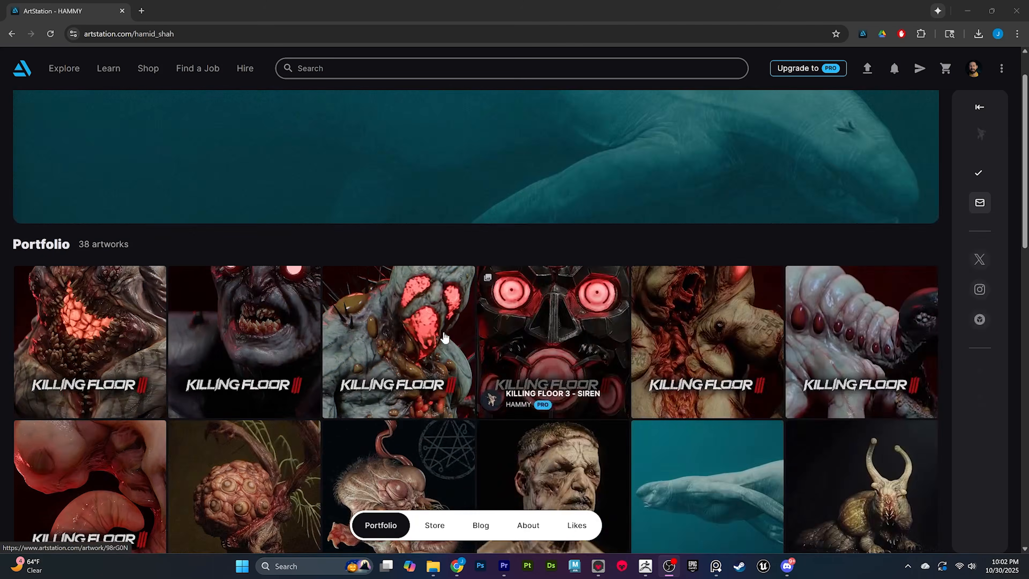
# Browse 3D creature artists' ArtStation portfolios and view the 2d to 3d sketching (Alien pledge 2022) artwork
pyautogui.scroll(-5, 444, 338)
pyautogui.click(423, 337)
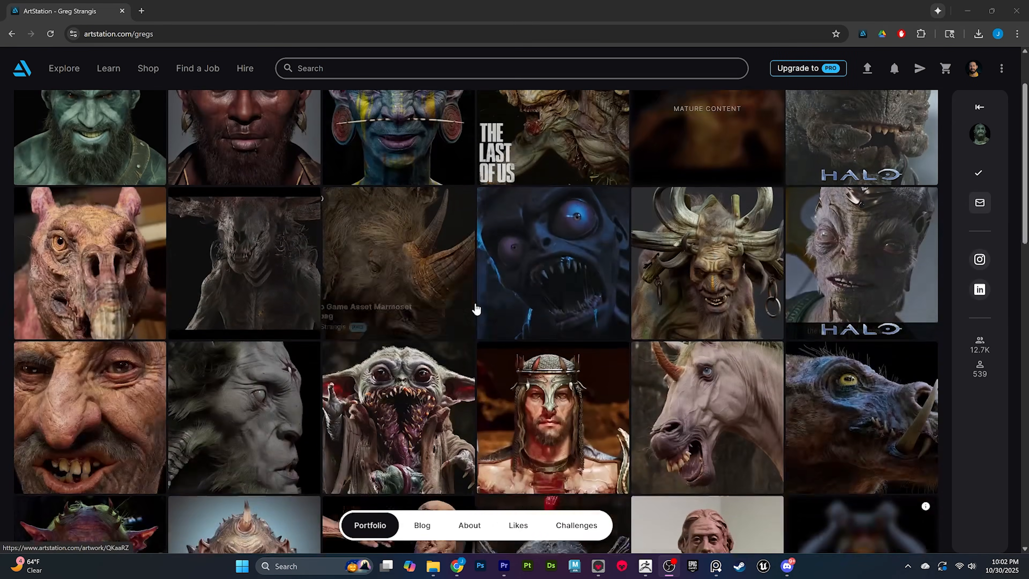
pyautogui.scroll(-3, 476, 306)
pyautogui.click(389, 271)
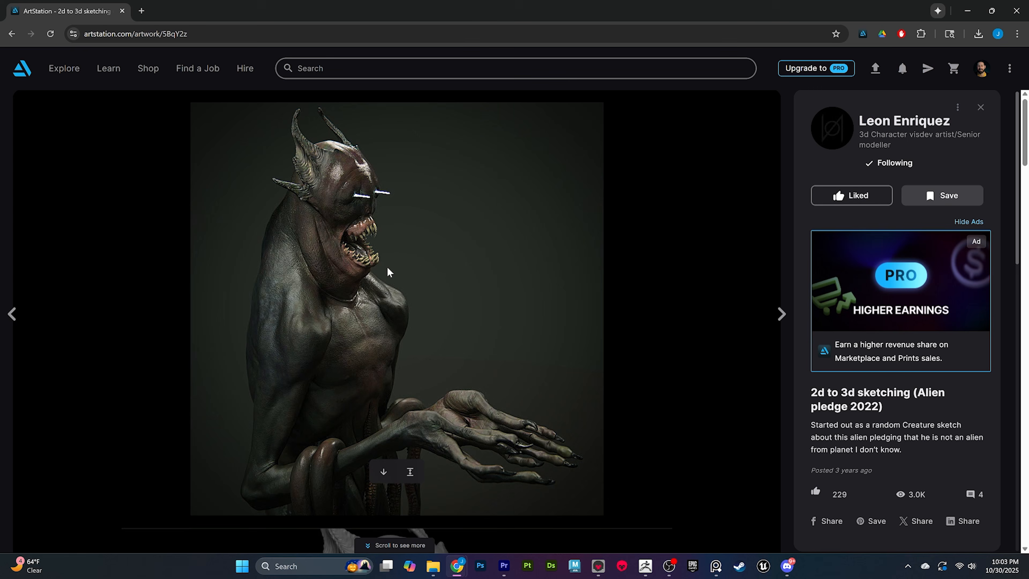
pyautogui.scroll(-10, 389, 272)
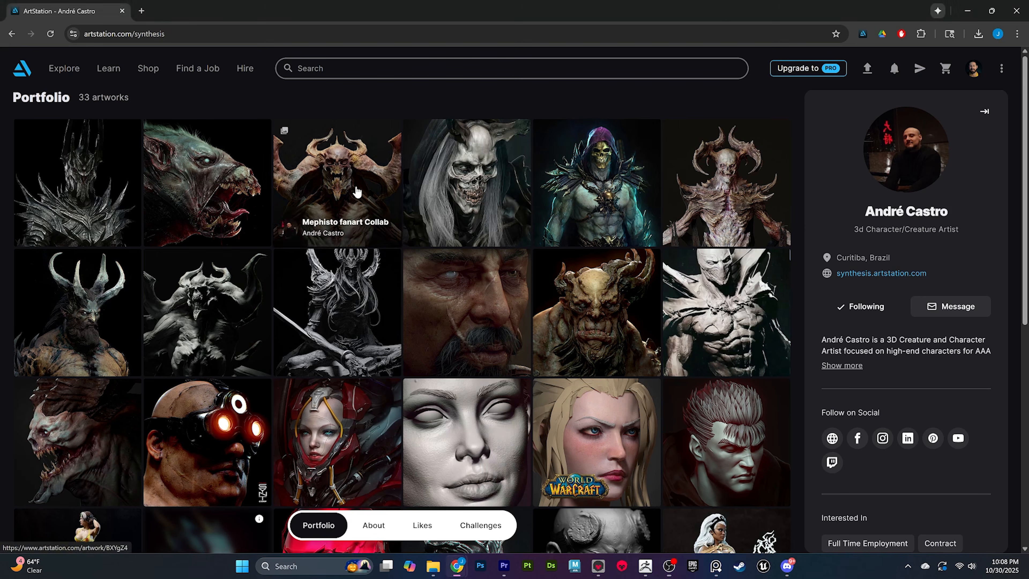
# View the Mephisto fanart Collab artwork and examine the Arachnotron, Doom Eternal renders on ArtStation
pyautogui.click(356, 191)
pyautogui.scroll(-5, 482, 263)
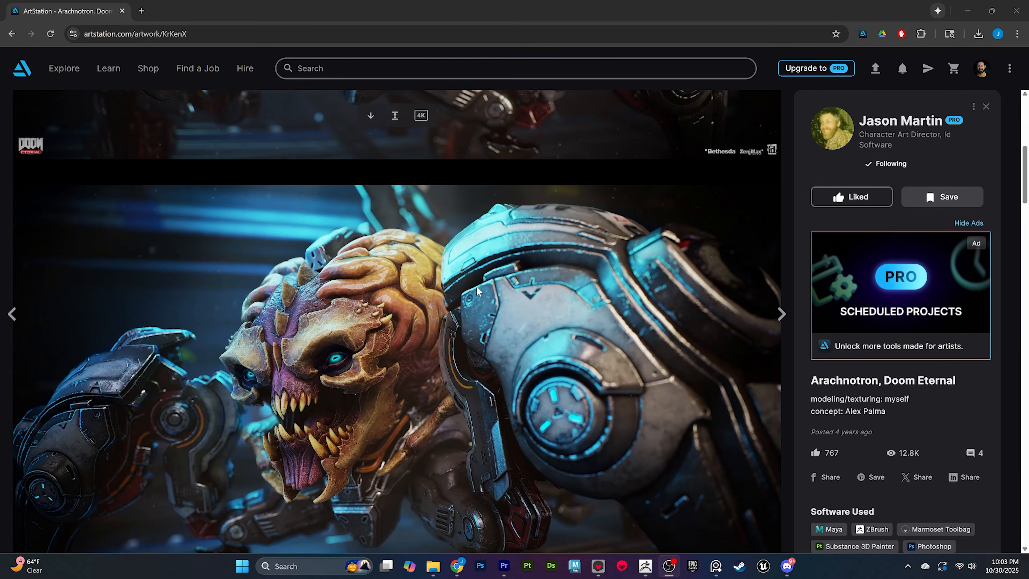
pyautogui.scroll(-15, 477, 290)
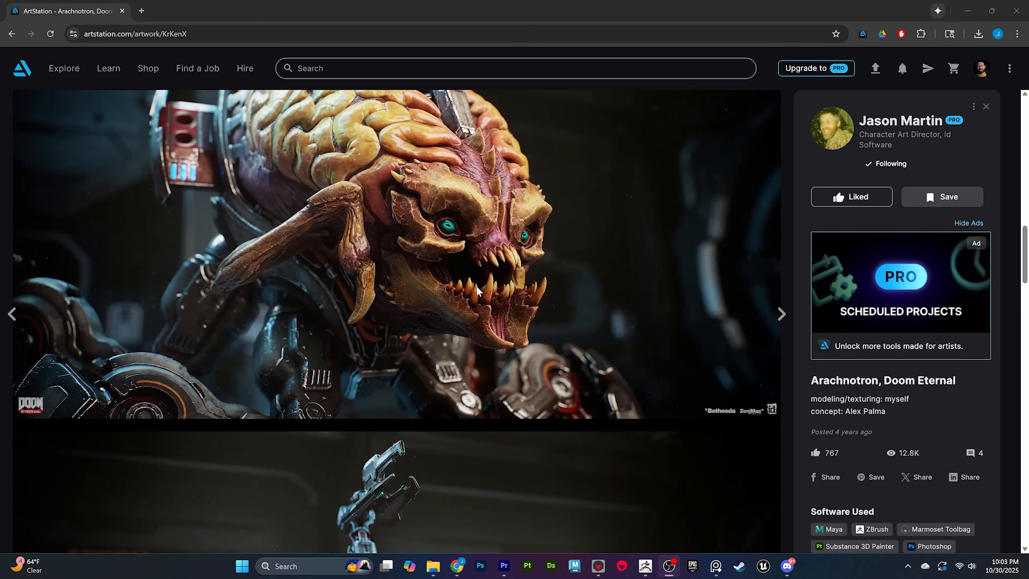
pyautogui.scroll(-8, 477, 290)
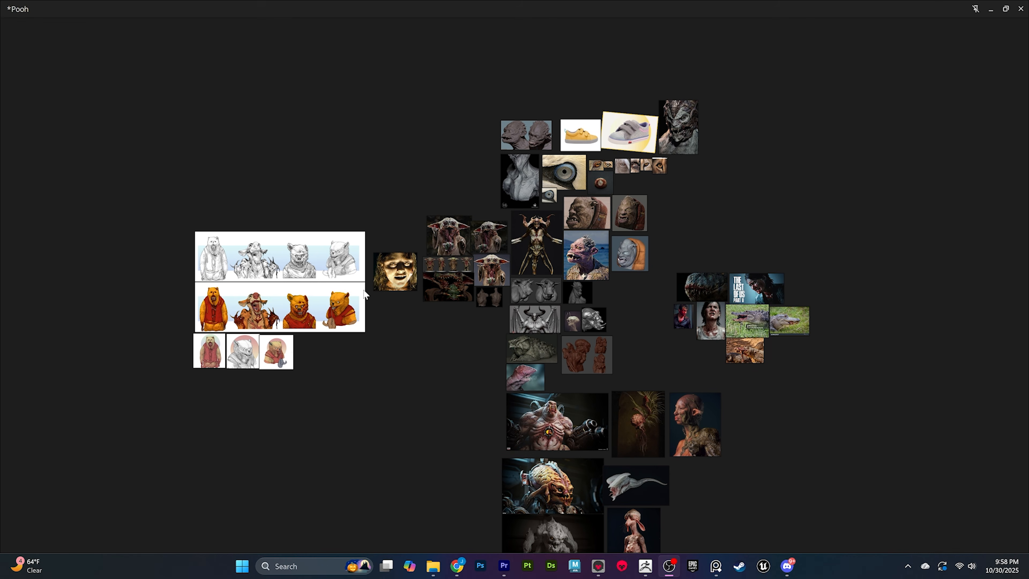
# Switch to the Pooh reference board and inspect the horror Baby Yoda reference images up close
pyautogui.moveTo(364, 291); pyautogui.dragTo(404, 295, button='middle')
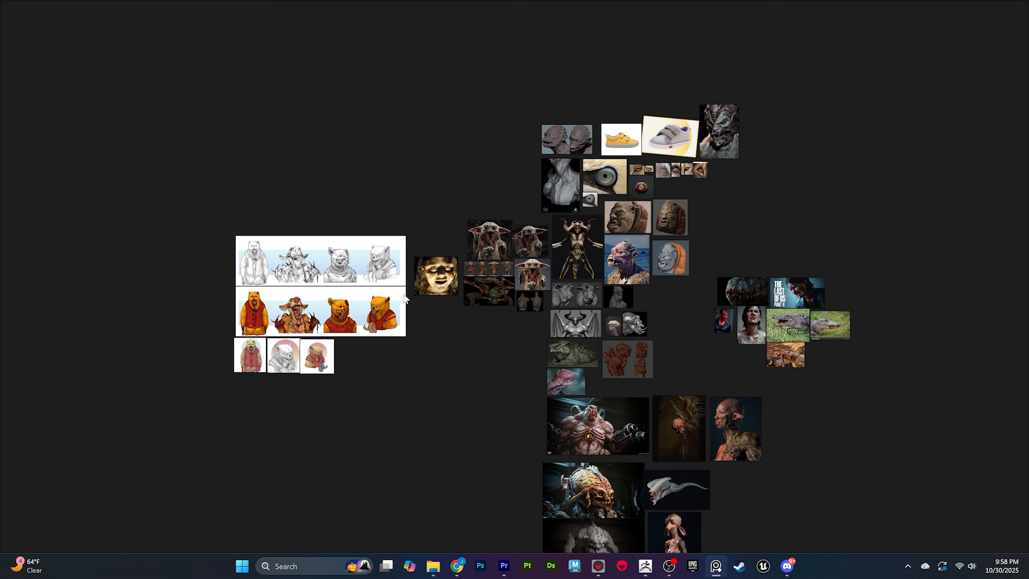
pyautogui.scroll(8, 486, 280)
pyautogui.scroll(10, 527, 187)
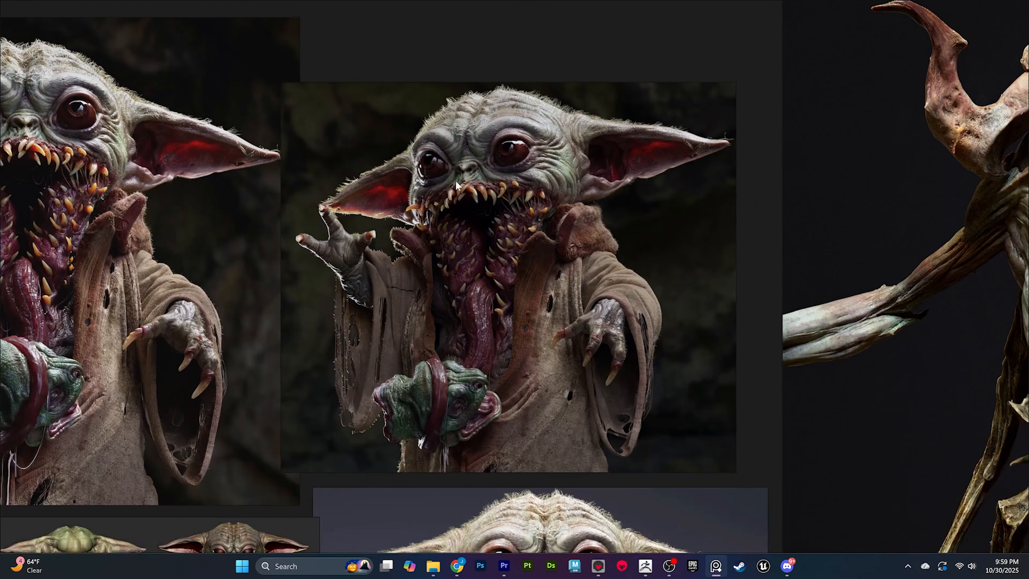
pyautogui.scroll(-10, 354, 222)
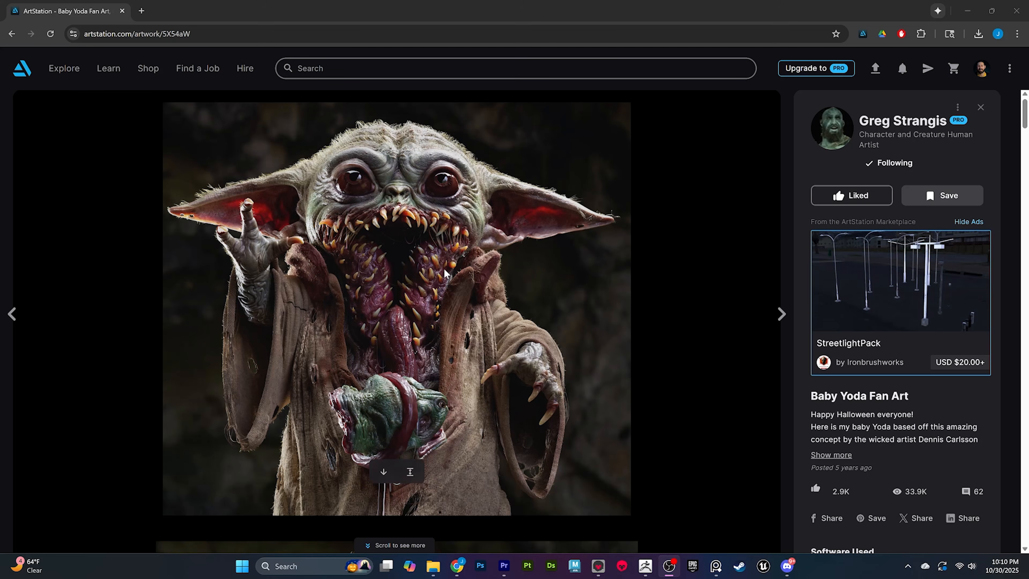
# Look through the Baby Yoda Fan Art page on ArtStation and open its four-figure ZBrush lineup image at full resolution
pyautogui.scroll(-4, 448, 268)
pyautogui.scroll(-20, 428, 310)
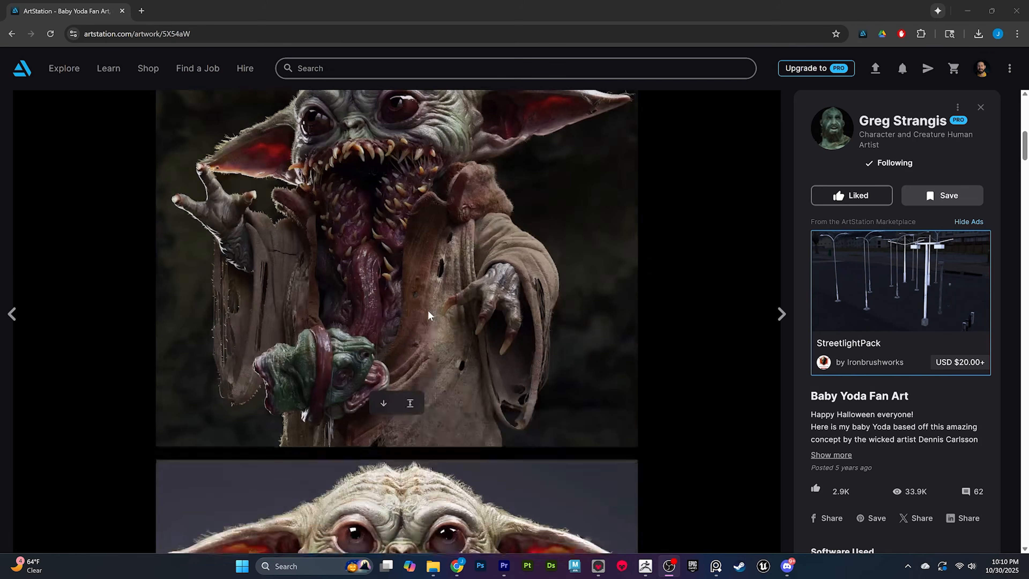
pyautogui.scroll(-20, 428, 333)
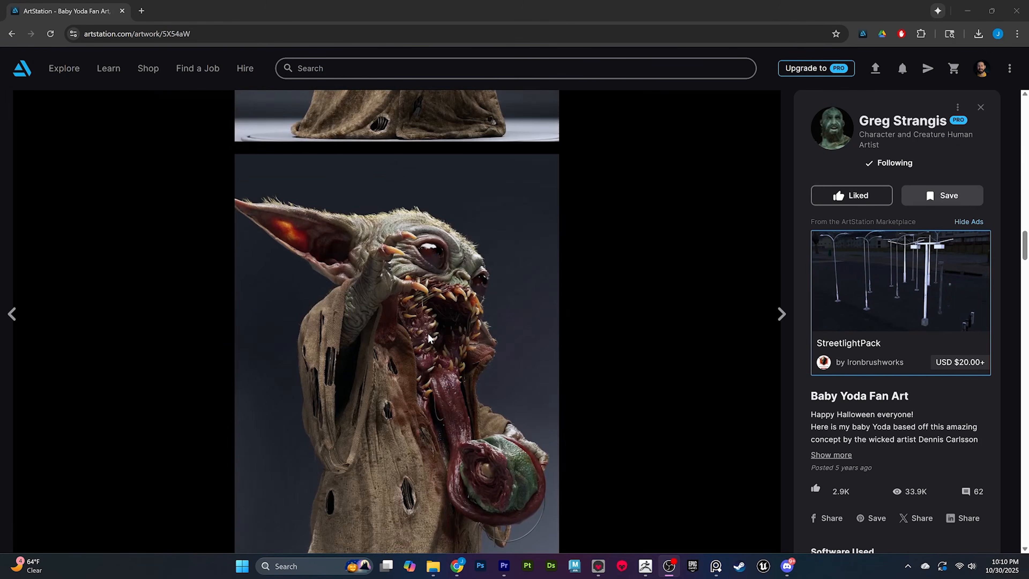
pyautogui.scroll(-20, 427, 333)
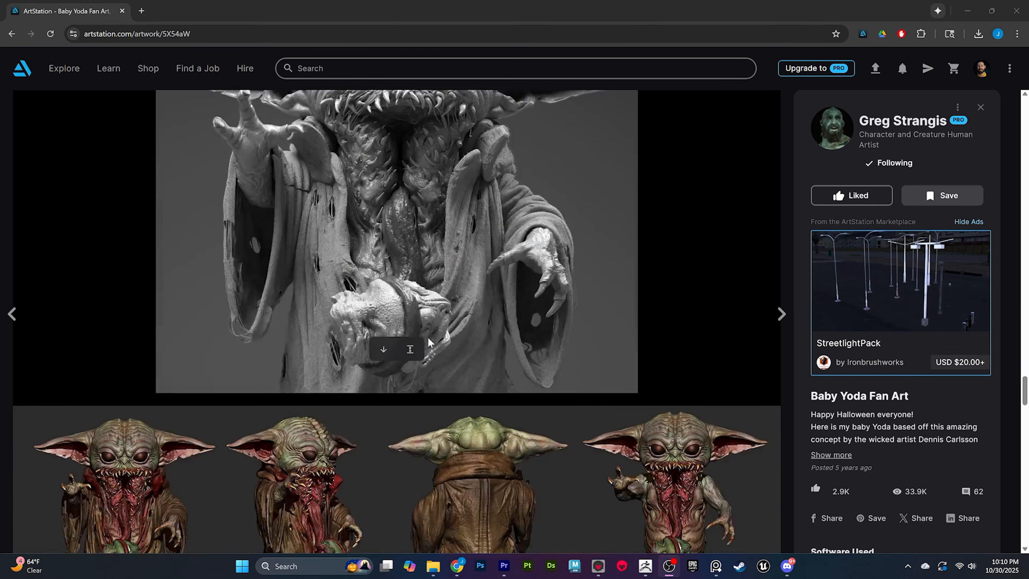
pyautogui.scroll(20, 427, 337)
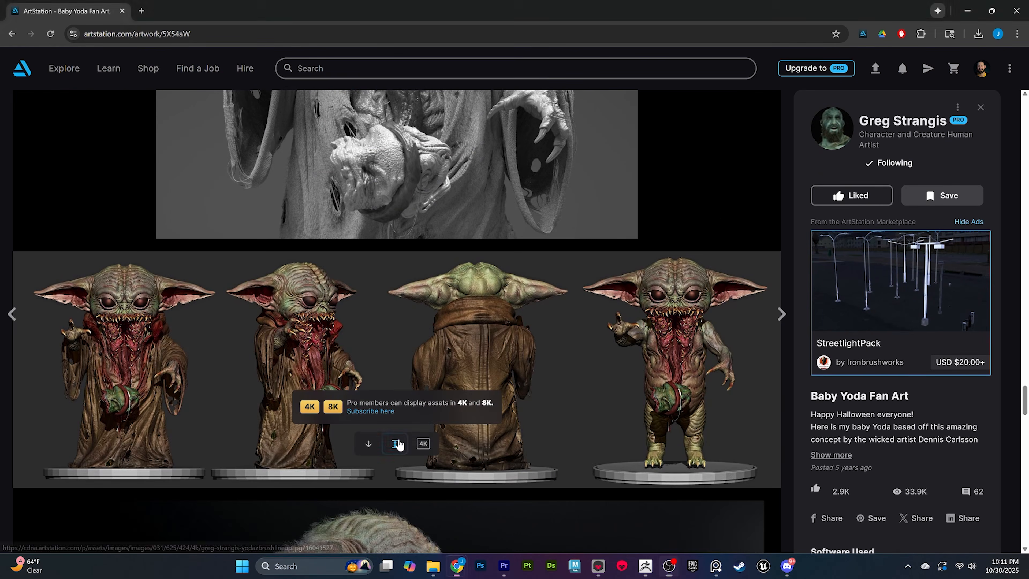
pyautogui.click(395, 443)
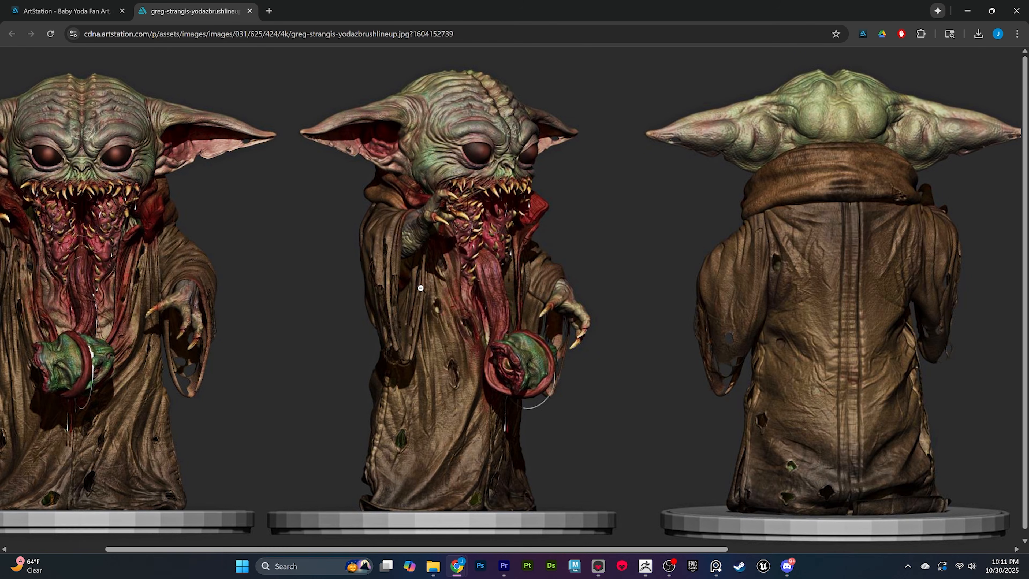
pyautogui.hscroll(-3, 324, 555)
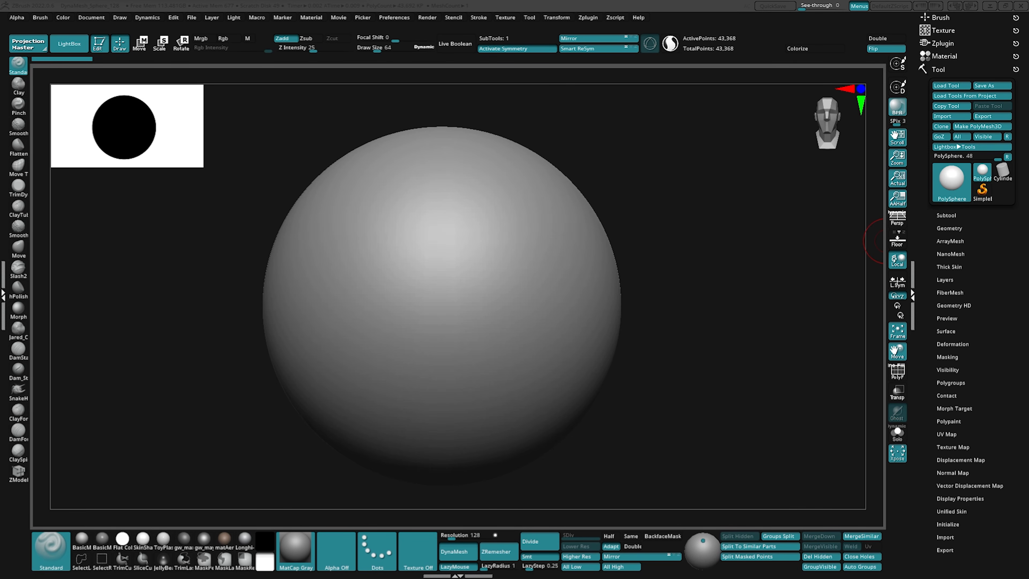
# In ZBrush, scale down the appended cube and place it at the front of the head sphere as the muzzle block
pyautogui.keyDown('alt'); pyautogui.moveTo(578, 340); pyautogui.dragTo(586, 299, button='right'); pyautogui.keyUp('alt')
pyautogui.moveTo(570, 364)
pyautogui.keyDown('alt'); pyautogui.mouseDown(button='right')
pyautogui.moveTo(517, 312)
pyautogui.moveTo(546, 320)
pyautogui.mouseUp(button='right'); pyautogui.keyUp('alt')
pyautogui.press('ctrl')
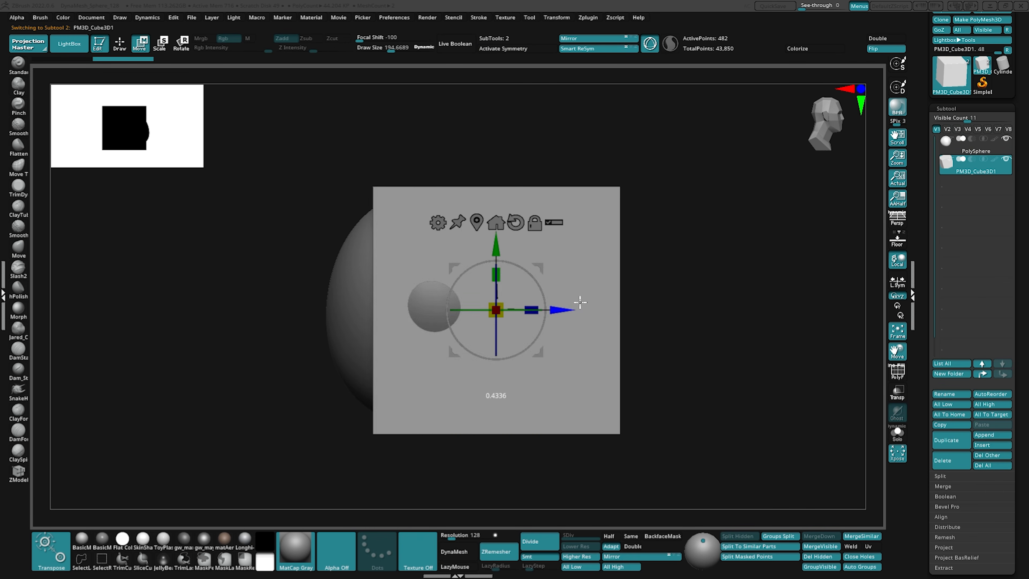
pyautogui.moveTo(579, 301); pyautogui.dragTo(525, 344)
pyautogui.moveTo(691, 287); pyautogui.dragTo(757, 282)
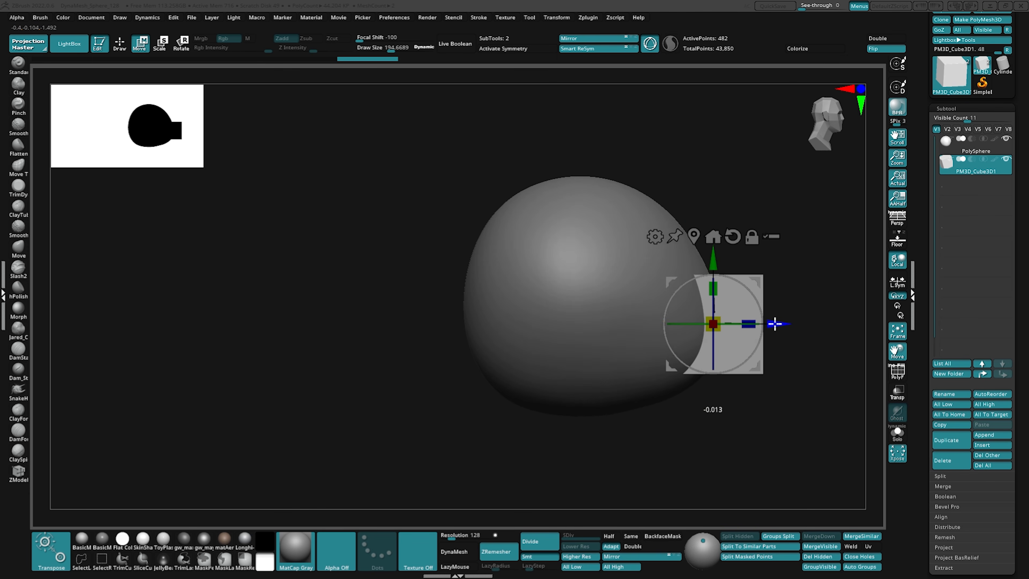
pyautogui.moveTo(774, 324); pyautogui.dragTo(569, 296)
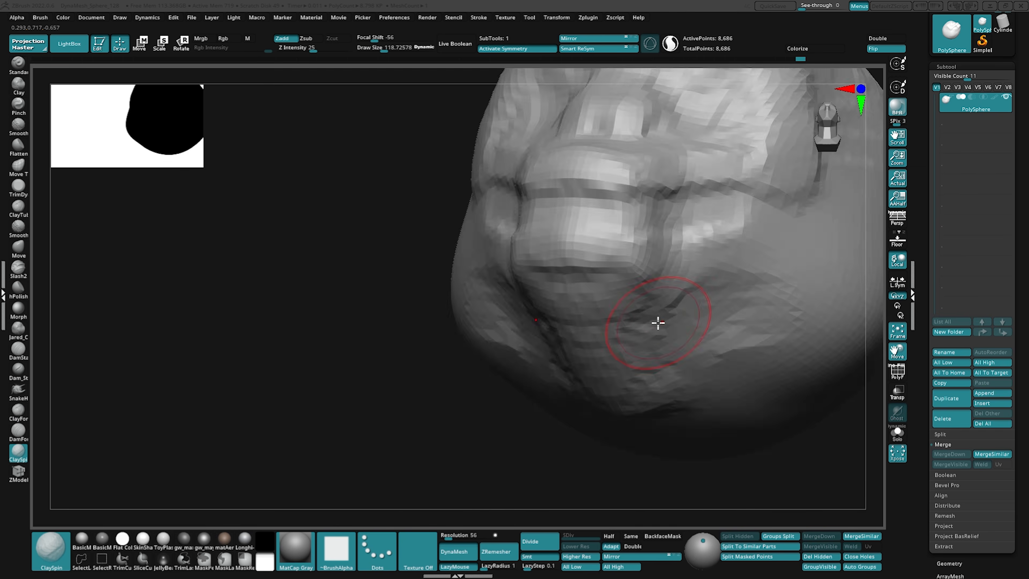
# Shape the mesh into a bear bust with ears and shoulders, and build up the face and neck with the ClaySpin brush
pyautogui.press('space')
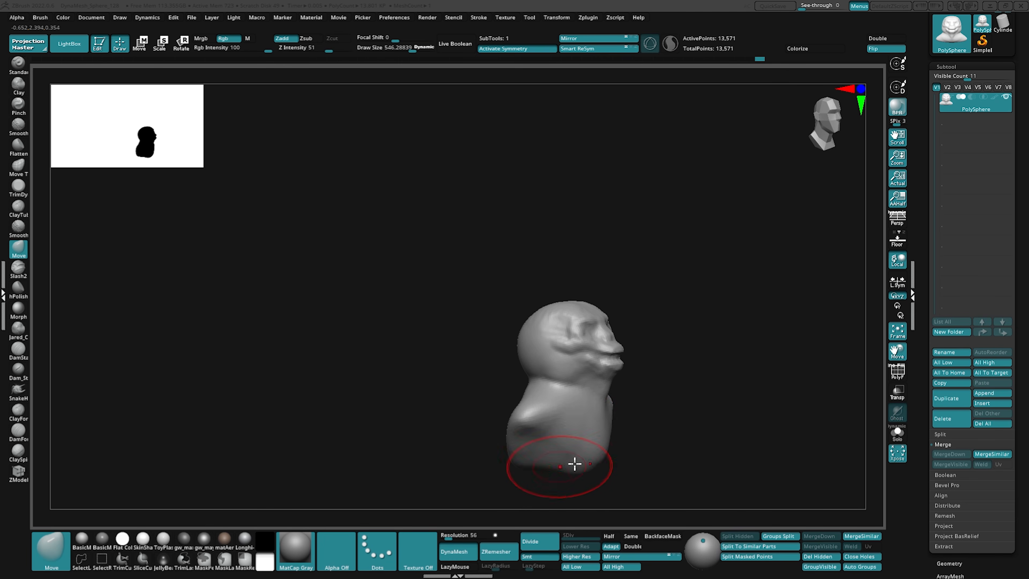
pyautogui.moveTo(575, 463)
pyautogui.mouseDown(button='right')
pyautogui.moveTo(538, 411)
pyautogui.moveTo(562, 420)
pyautogui.moveTo(541, 425)
pyautogui.mouseUp(button='right')
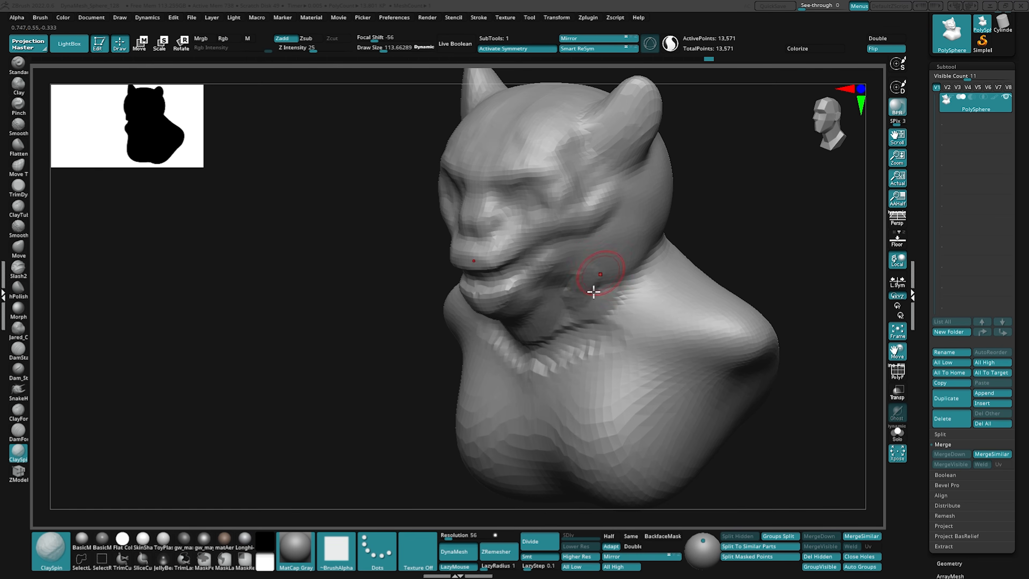
pyautogui.moveTo(594, 291); pyautogui.dragTo(618, 267, button='right')
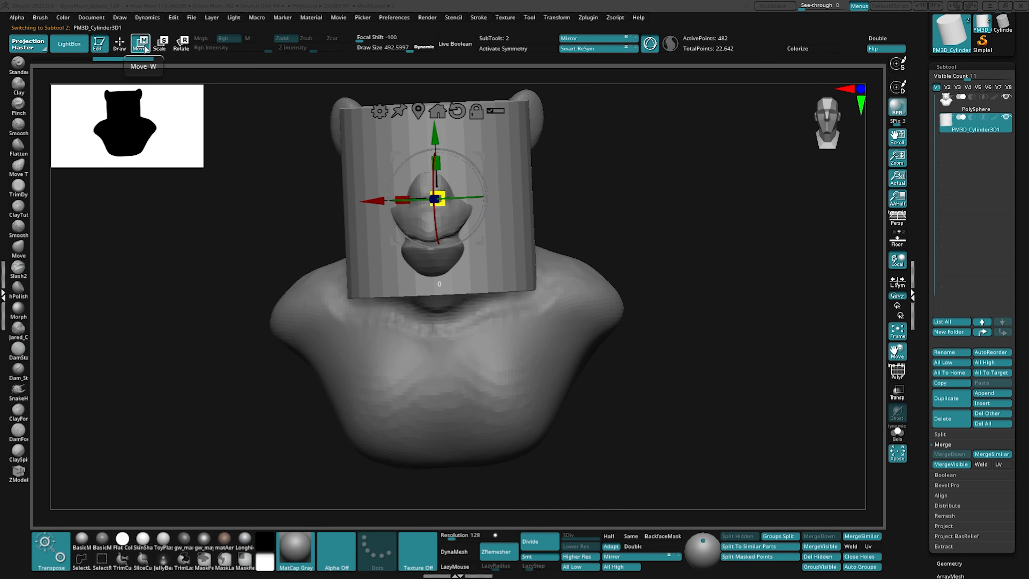
# Move the appended cylinder to the side of the torso as an upper arm and adjust its length and placement
pyautogui.moveTo(436, 196); pyautogui.dragTo(598, 303)
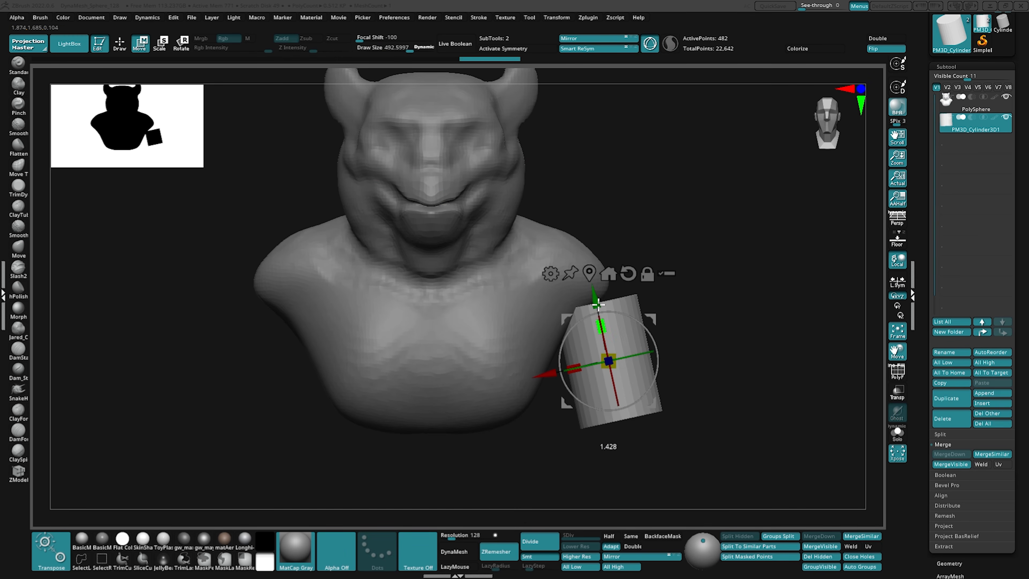
pyautogui.moveTo(663, 388)
pyautogui.mouseDown()
pyautogui.moveTo(602, 438)
pyautogui.moveTo(706, 393)
pyautogui.mouseUp()
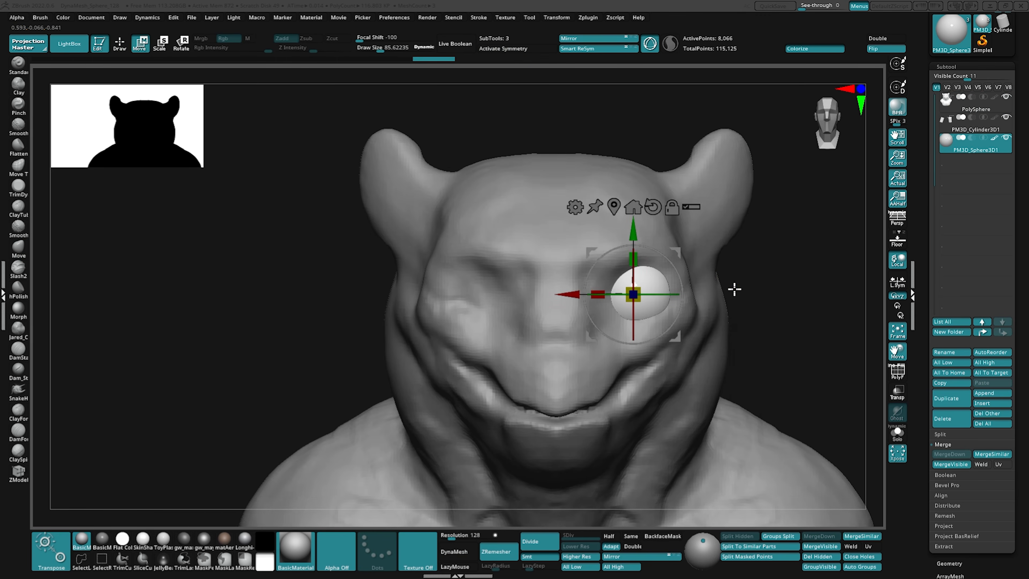
# Sculpt the brow, eye sockets and muzzle around the eye spheres with the ClaySpin brush, and build up the torso muscles
pyautogui.click(18, 452)
pyautogui.moveTo(475, 399); pyautogui.dragTo(485, 381)
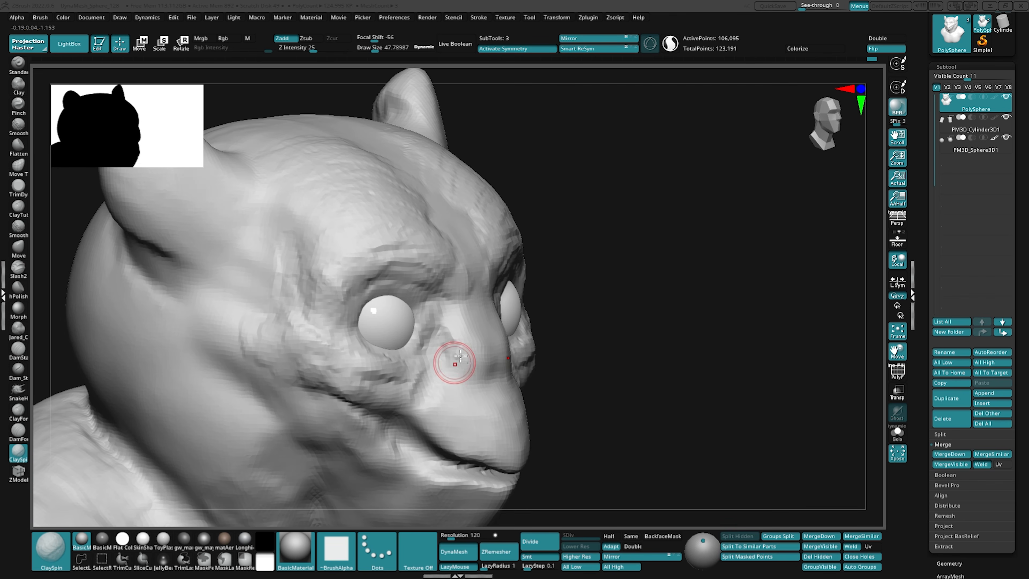
pyautogui.moveTo(460, 356); pyautogui.dragTo(484, 375, button='right')
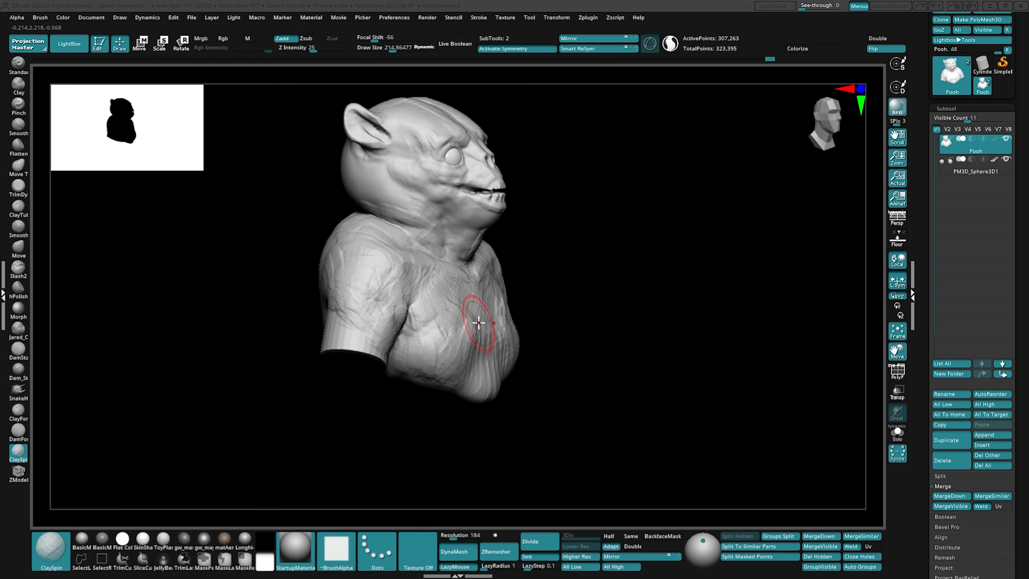
pyautogui.moveTo(448, 351); pyautogui.dragTo(567, 351)
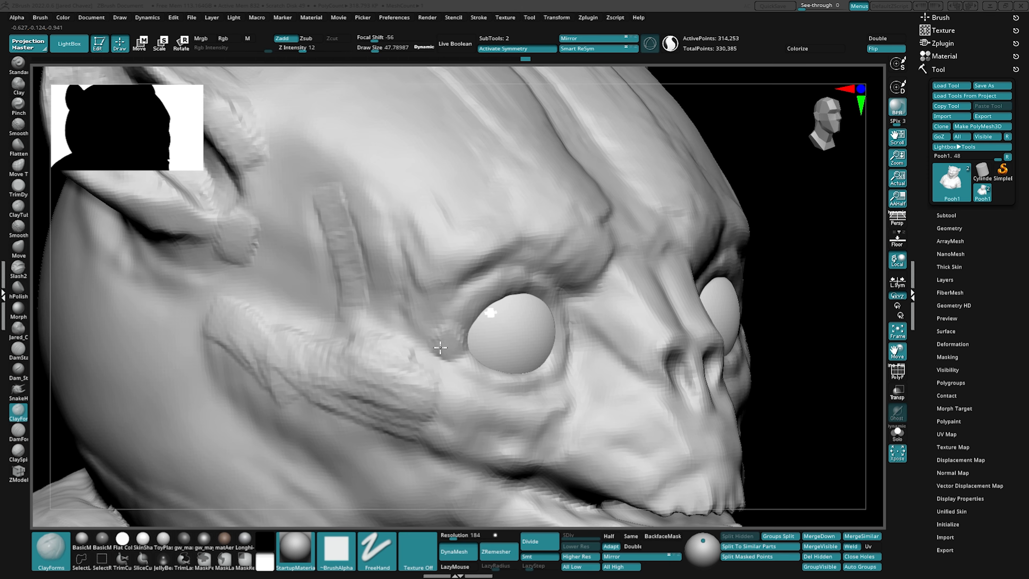
# Build up the cheekbones and temple folds with the ClayForms brush, and adjust the facial shape with the Move brush
pyautogui.moveTo(469, 318); pyautogui.dragTo(432, 280, button='right')
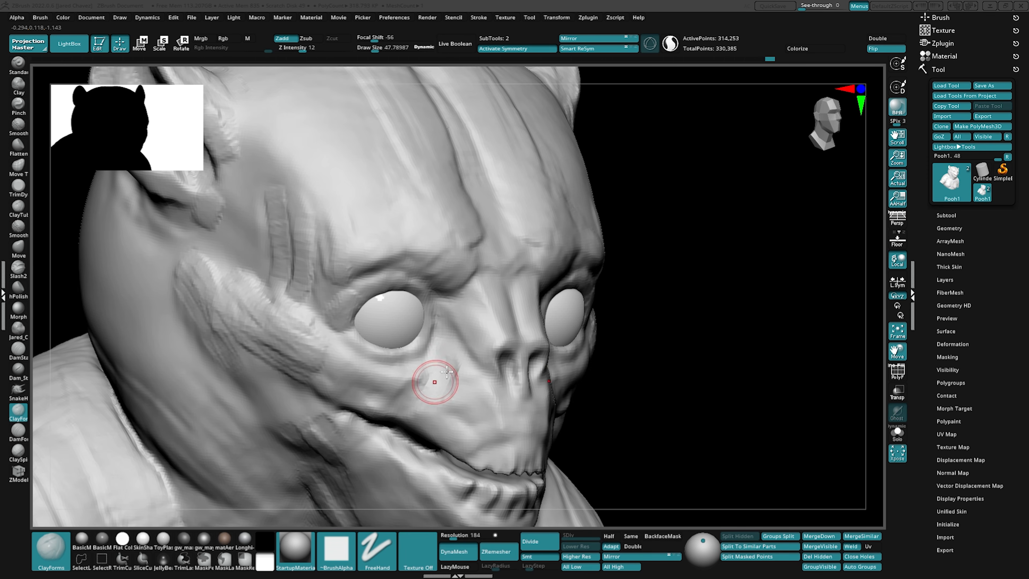
pyautogui.moveTo(447, 371)
pyautogui.mouseDown(button='right')
pyautogui.moveTo(459, 363)
pyautogui.moveTo(486, 386)
pyautogui.moveTo(457, 341)
pyautogui.moveTo(436, 375)
pyautogui.moveTo(455, 387)
pyautogui.moveTo(519, 345)
pyautogui.moveTo(539, 367)
pyautogui.mouseUp(button='right')
pyautogui.press('[')
pyautogui.press('[')
pyautogui.press('b')
pyautogui.press('m')
pyautogui.press('v')
pyautogui.moveTo(539, 367)
pyautogui.keyDown('ctrl'); pyautogui.mouseDown(button='right')
pyautogui.moveTo(515, 340)
pyautogui.moveTo(496, 367)
pyautogui.mouseUp(button='right'); pyautogui.keyUp('ctrl')
# Add muscle strands and skin folds around the mouth, jaw and side of the neck with the ClayForms brush
pyautogui.press('b')
pyautogui.press('c')
pyautogui.press('f')
pyautogui.press('space')
pyautogui.moveTo(502, 405); pyautogui.dragTo(525, 397)
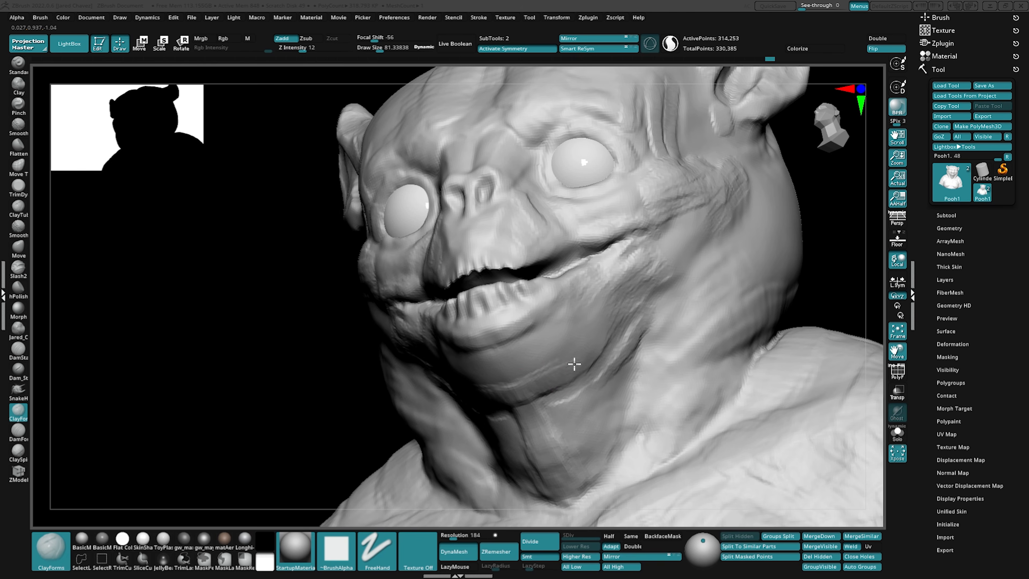
pyautogui.moveTo(574, 364); pyautogui.dragTo(595, 332, button='right')
pyautogui.moveTo(520, 376); pyautogui.dragTo(435, 364, button='right')
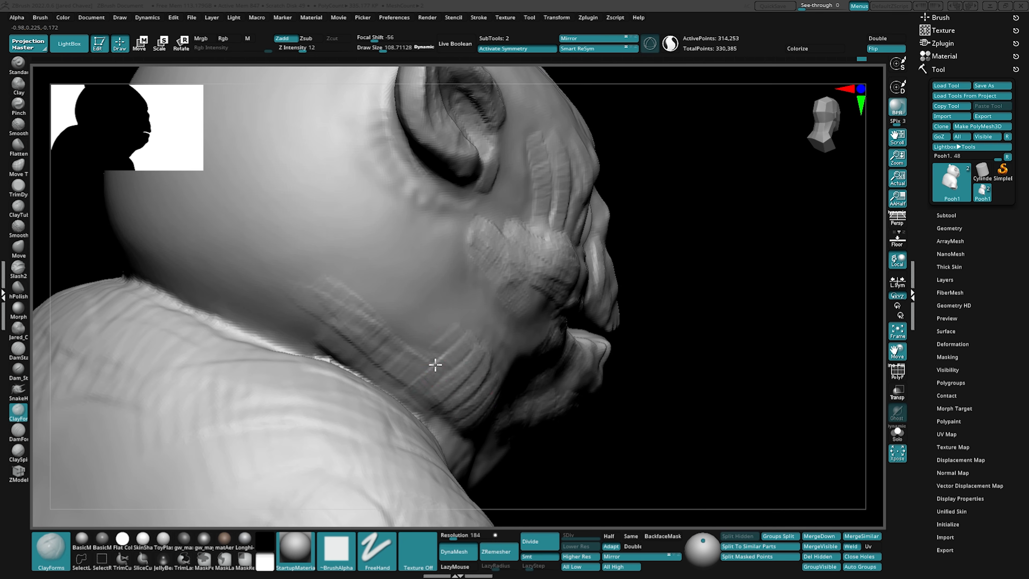
pyautogui.keyDown('ctrl'); pyautogui.moveTo(306, 292); pyautogui.dragTo(307, 260, button='right'); pyautogui.keyUp('ctrl')
# Carve creases into the face and along the brow ridge with the DamStandard brush, smoothing the strokes near the temple
pyautogui.click(18, 351)
pyautogui.moveTo(410, 345)
pyautogui.keyDown('ctrl'); pyautogui.mouseDown(button='right')
pyautogui.moveTo(448, 395)
pyautogui.moveTo(479, 367)
pyautogui.mouseUp(button='right'); pyautogui.keyUp('ctrl')
pyautogui.moveTo(478, 324); pyautogui.dragTo(475, 325, button='right')
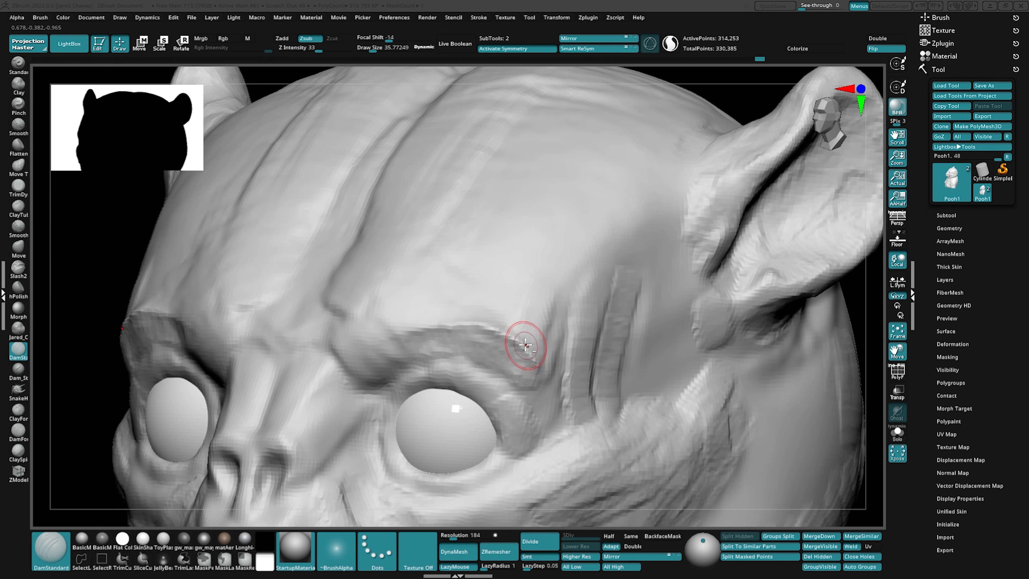
pyautogui.moveTo(526, 345); pyautogui.dragTo(529, 372, button='right')
pyautogui.keyDown('shift'); pyautogui.moveTo(529, 372); pyautogui.dragTo(533, 359); pyautogui.keyUp('shift')
pyautogui.moveTo(532, 359)
pyautogui.mouseDown(button='right')
pyautogui.moveTo(542, 347)
pyautogui.moveTo(424, 317)
pyautogui.moveTo(375, 415)
pyautogui.mouseUp(button='right')
# Adjust the brow with the Move brush, and build up forehead wrinkles and the frown fold with the ClayForms brush
pyautogui.press('b')
pyautogui.press('m')
pyautogui.press('v')
pyautogui.press('b')
pyautogui.press('c')
pyautogui.press('f')
pyautogui.moveTo(375, 416); pyautogui.dragTo(377, 312)
pyautogui.moveTo(410, 335); pyautogui.dragTo(393, 334, button='right')
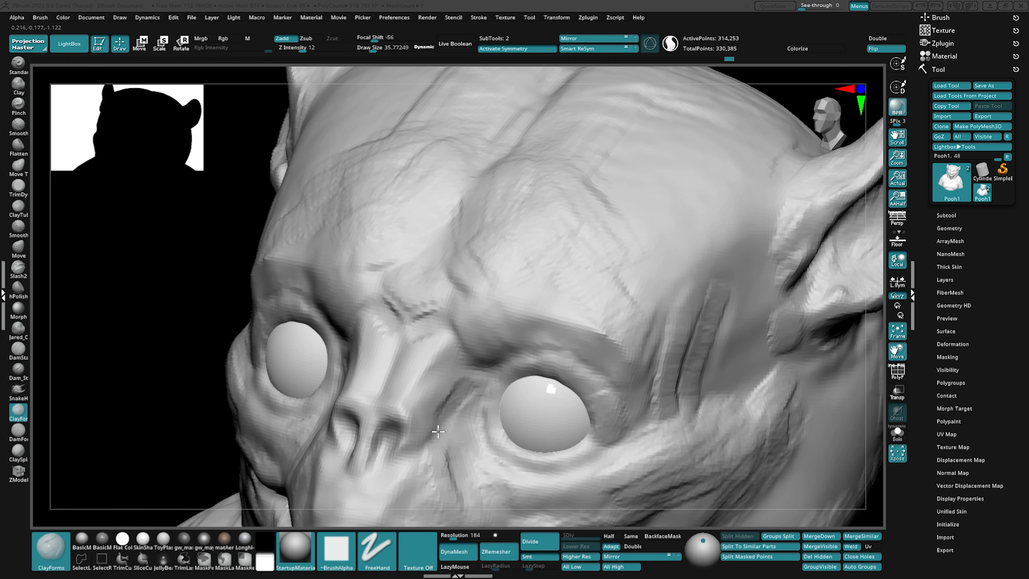
pyautogui.moveTo(475, 383); pyautogui.dragTo(483, 369)
pyautogui.moveTo(482, 368)
pyautogui.mouseDown(button='right')
pyautogui.moveTo(482, 356)
pyautogui.moveTo(530, 331)
pyautogui.moveTo(468, 365)
pyautogui.moveTo(463, 382)
pyautogui.mouseUp(button='right')
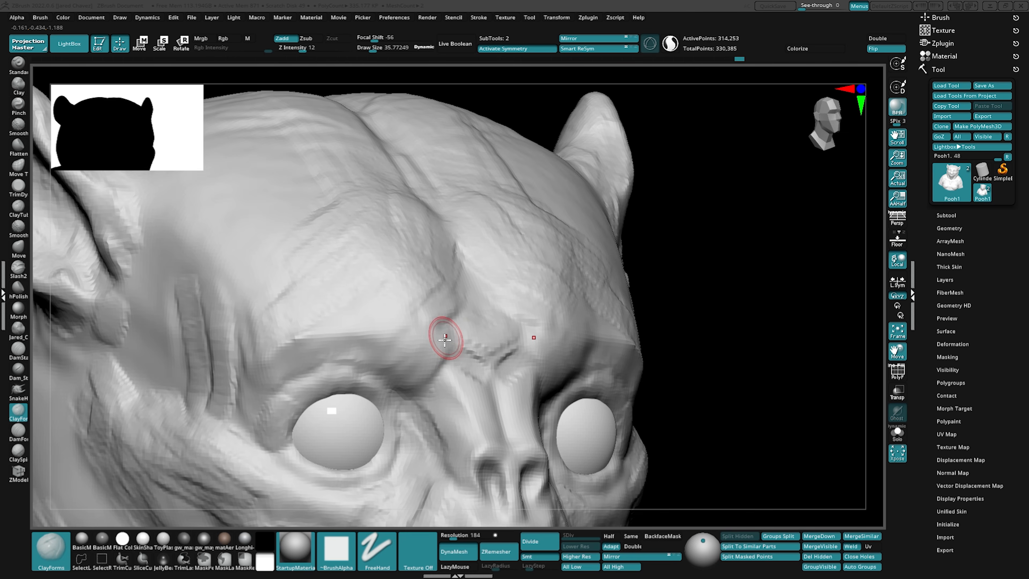
# Reshape the mouth with the Move brush, and build up the upper lip and nose bridge with the ClayForms brush
pyautogui.moveTo(448, 333)
pyautogui.mouseDown(button='right')
pyautogui.moveTo(460, 255)
pyautogui.moveTo(527, 239)
pyautogui.mouseUp(button='right')
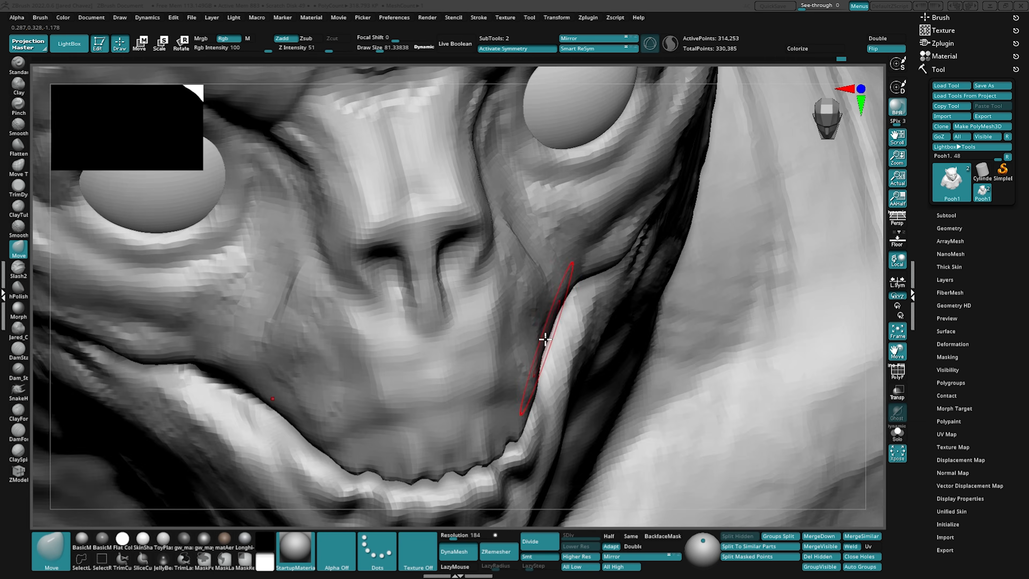
pyautogui.moveTo(545, 339)
pyautogui.mouseDown(button='right')
pyautogui.moveTo(554, 335)
pyautogui.moveTo(383, 356)
pyautogui.moveTo(374, 340)
pyautogui.mouseUp(button='right')
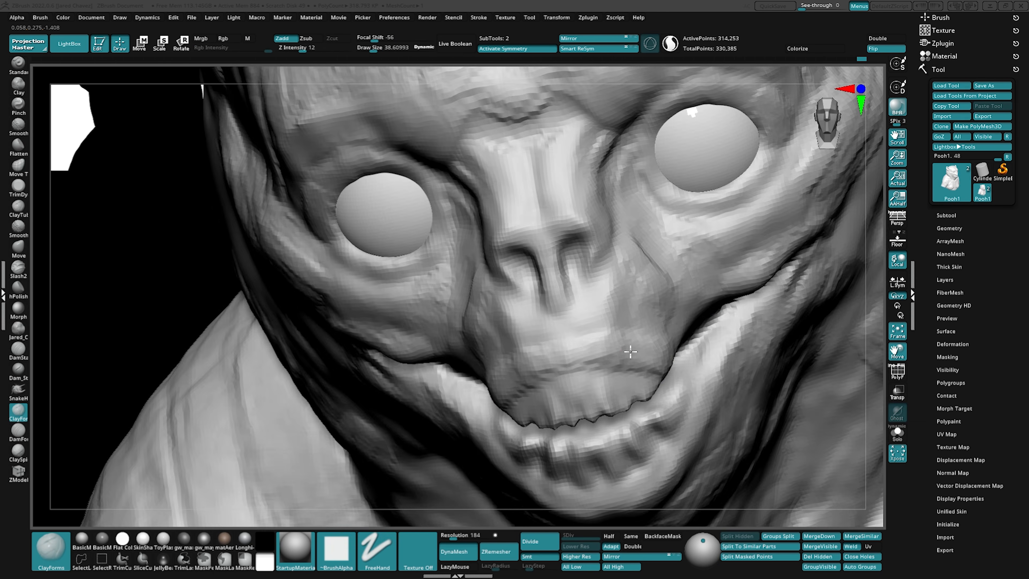
pyautogui.moveTo(486, 357)
pyautogui.mouseDown(button='right')
pyautogui.moveTo(590, 366)
pyautogui.moveTo(579, 328)
pyautogui.moveTo(526, 324)
pyautogui.moveTo(579, 400)
pyautogui.mouseUp(button='right')
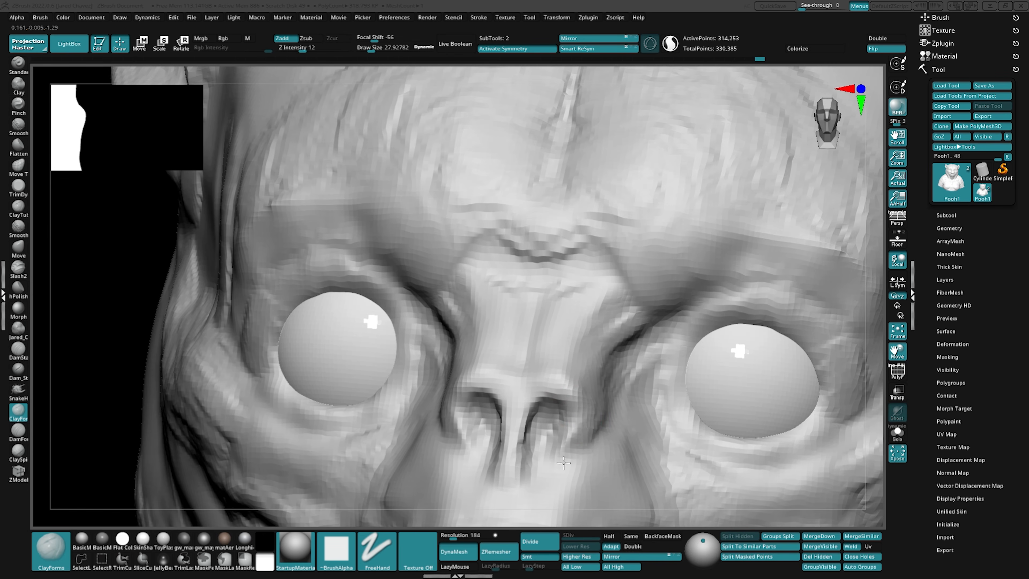
# Refine the nose and eye socket shapes with the Move brush, and adjust the eye spheres to fit
pyautogui.moveTo(556, 465)
pyautogui.mouseDown(button='right')
pyautogui.moveTo(567, 409)
pyautogui.moveTo(551, 441)
pyautogui.moveTo(573, 380)
pyautogui.moveTo(598, 367)
pyautogui.moveTo(340, 367)
pyautogui.moveTo(526, 306)
pyautogui.moveTo(433, 387)
pyautogui.moveTo(398, 372)
pyautogui.mouseUp(button='right')
pyautogui.press('b')
pyautogui.press('m')
pyautogui.press('v')
pyautogui.moveTo(398, 372); pyautogui.dragTo(391, 349)
pyautogui.moveTo(391, 349)
pyautogui.keyDown('alt'); pyautogui.mouseDown(button='right')
pyautogui.moveTo(443, 344)
pyautogui.moveTo(420, 368)
pyautogui.moveTo(382, 371)
pyautogui.mouseUp(button='right'); pyautogui.keyUp('alt')
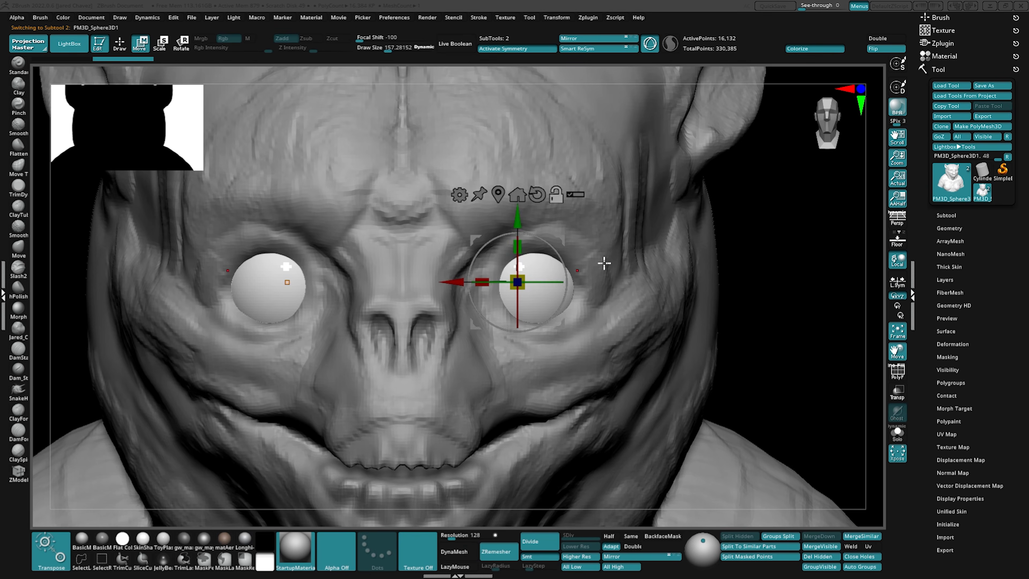
# Reselect the head mesh and reshape the area around the eyes with a resized Move brush
pyautogui.keyDown('alt'); pyautogui.click(604, 264); pyautogui.keyUp('alt')
pyautogui.press('q')
pyautogui.press('space')
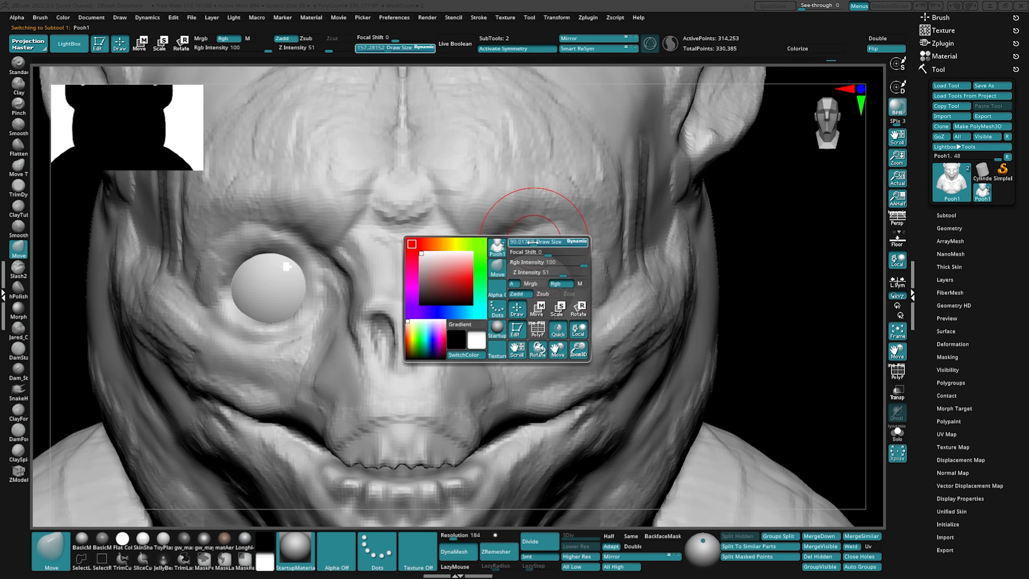
pyautogui.moveTo(593, 328); pyautogui.dragTo(602, 335)
pyautogui.moveTo(601, 334)
pyautogui.mouseDown(button='right')
pyautogui.moveTo(586, 271)
pyautogui.moveTo(573, 273)
pyautogui.moveTo(604, 299)
pyautogui.mouseUp(button='right')
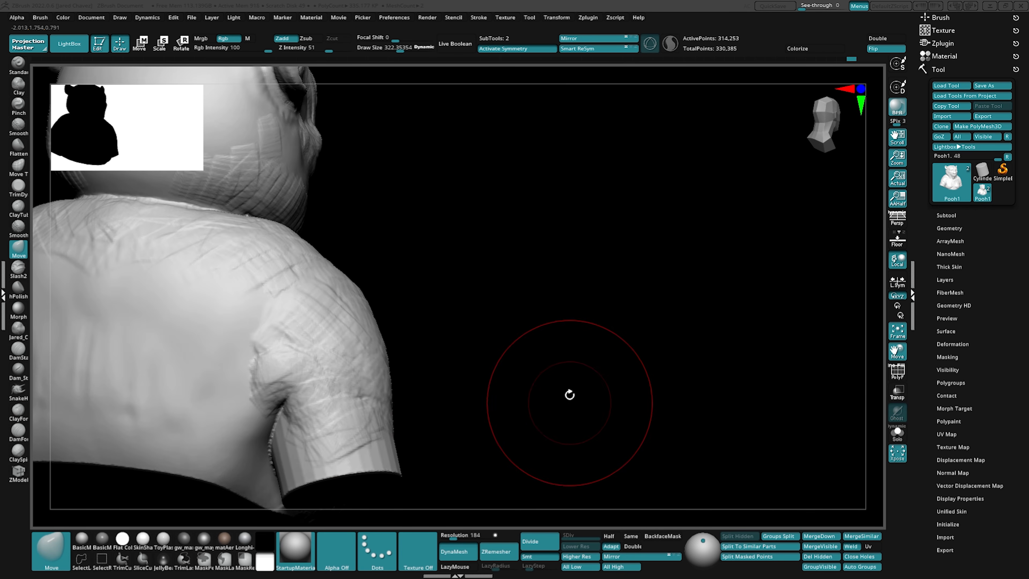
# Build up the shoulders and upper arms with the ClayForms brush, and slightly scale the body with the head masked
pyautogui.press('space')
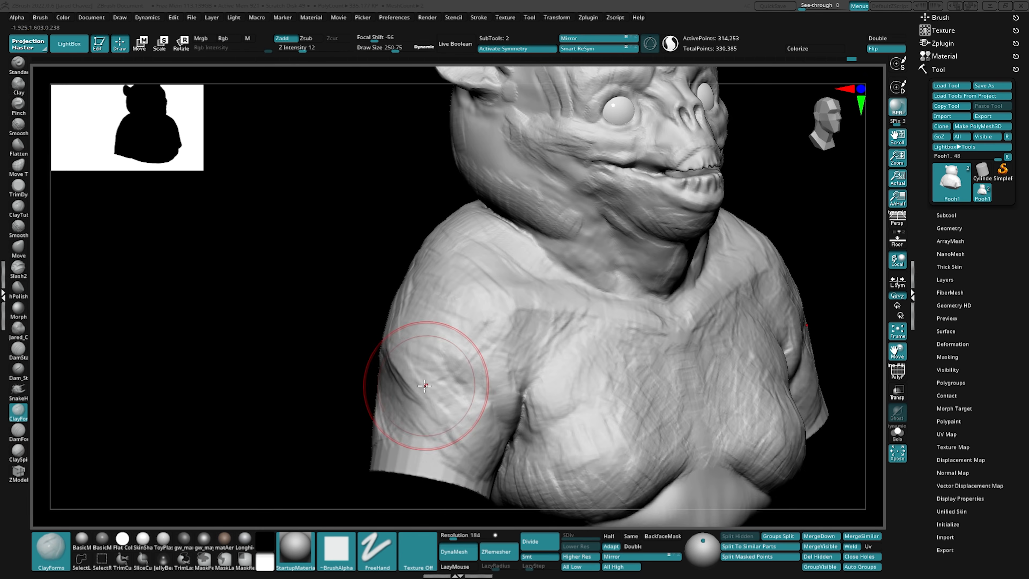
pyautogui.press('space')
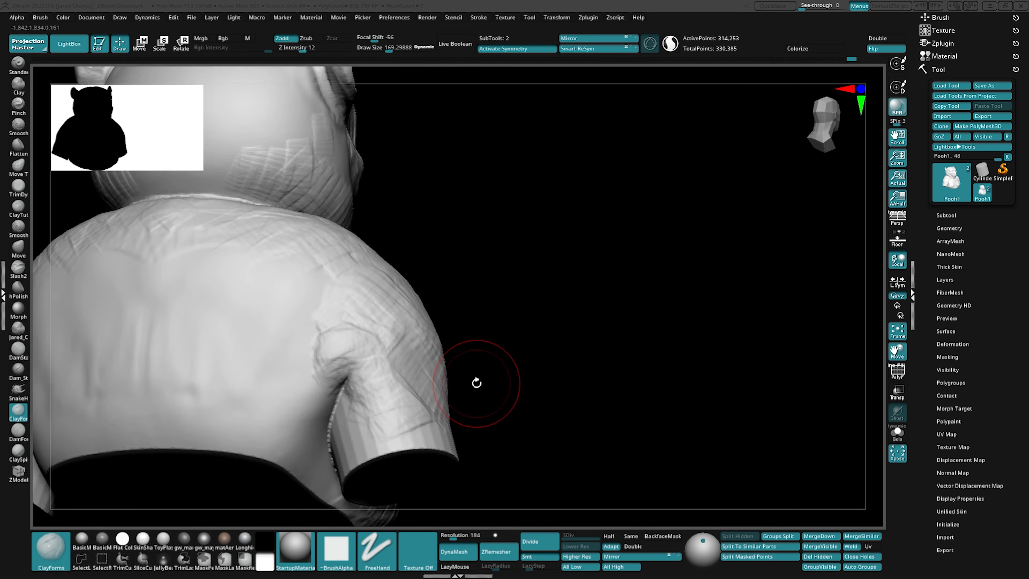
pyautogui.moveTo(477, 383); pyautogui.dragTo(438, 399)
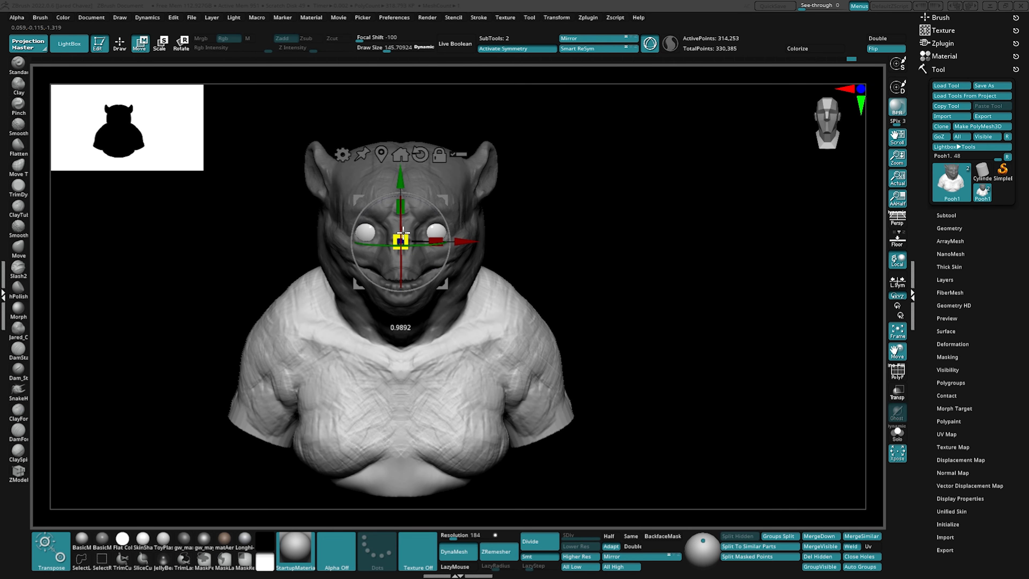
pyautogui.click(957, 301)
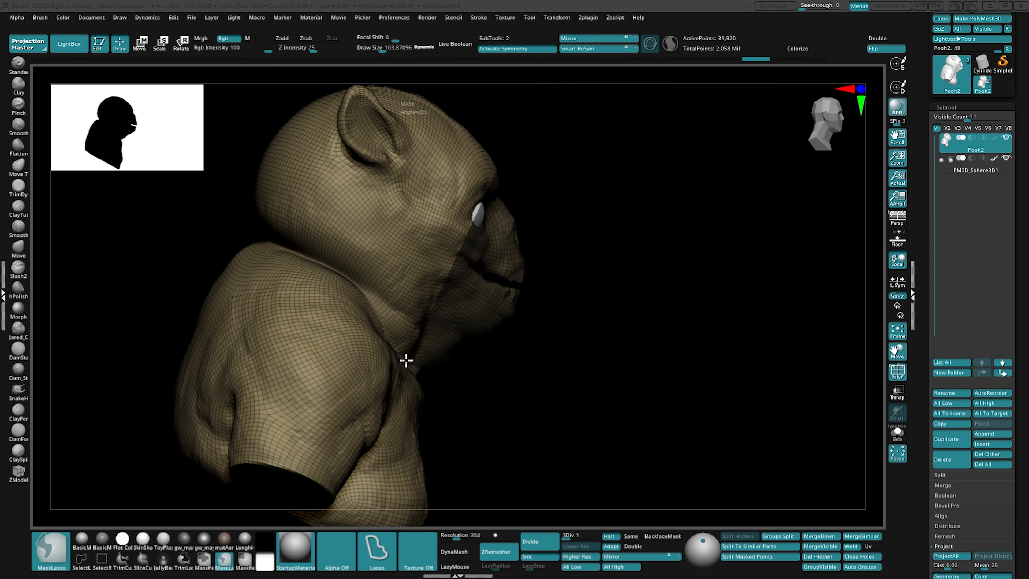
# Mask the whole head with a lasso selection and turn the masked area into its own polygroup
pyautogui.keyDown('ctrl'); pyautogui.moveTo(406, 360); pyautogui.dragTo(370, 300); pyautogui.keyUp('ctrl')
pyautogui.keyDown('ctrl'); pyautogui.moveTo(323, 263); pyautogui.dragTo(232, 138); pyautogui.keyUp('ctrl')
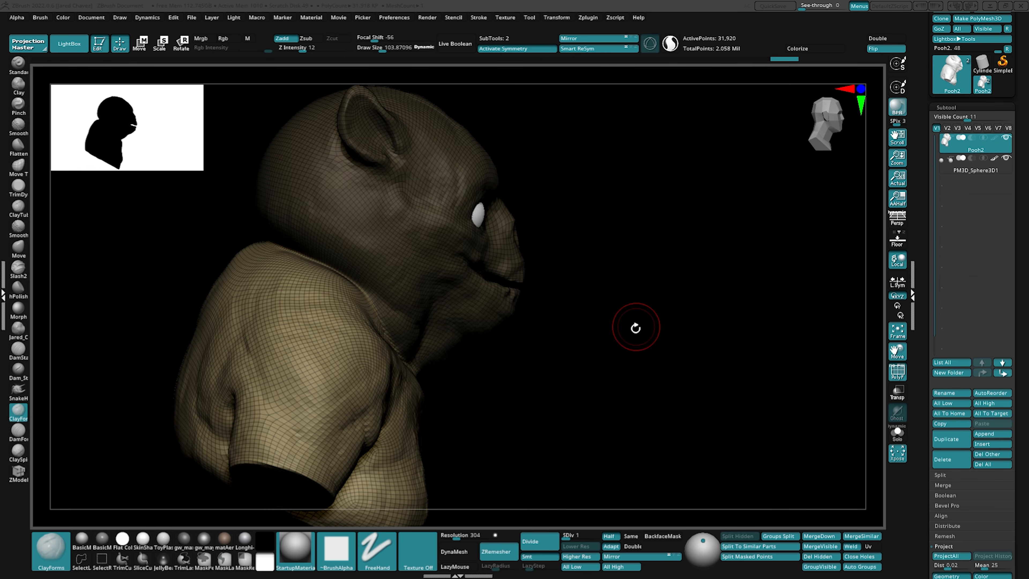
pyautogui.moveTo(636, 324); pyautogui.dragTo(606, 329)
pyautogui.click(953, 106)
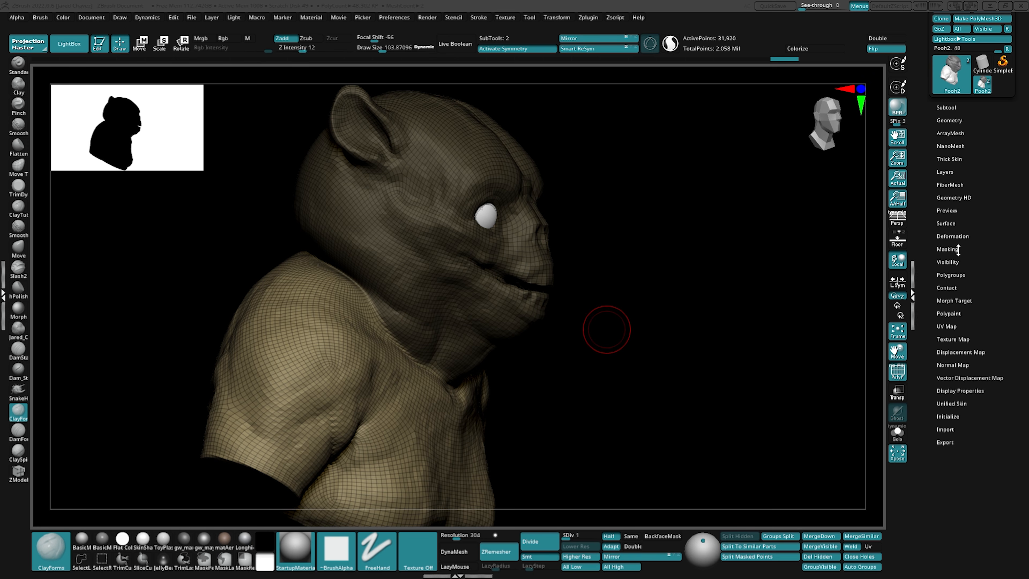
pyautogui.click(959, 276)
pyautogui.click(972, 441)
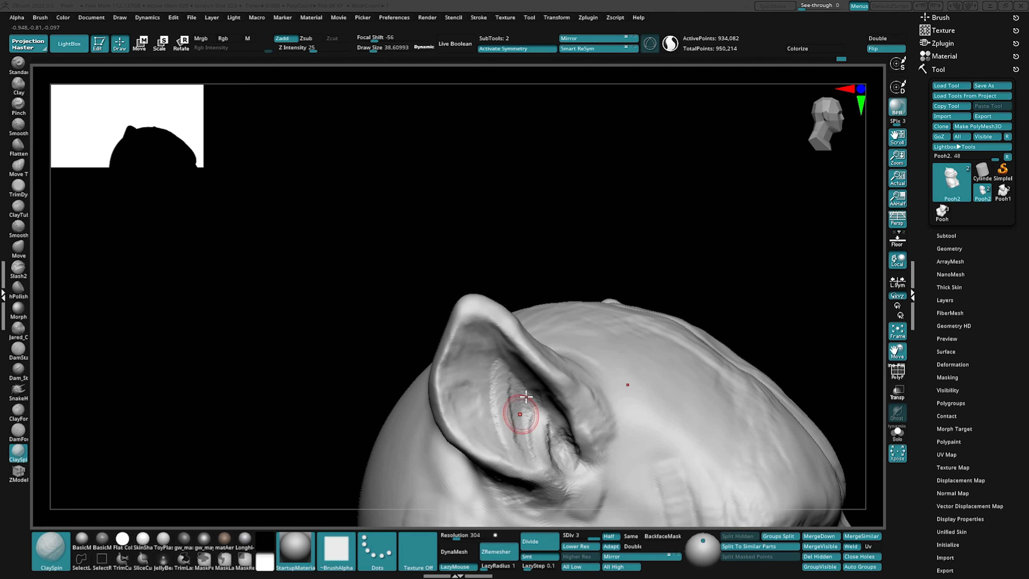
# Sculpt the inner ear, eyelid rims and folds beside the nose bridge with the ClaySpin brush
pyautogui.moveTo(526, 397)
pyautogui.mouseDown(button='right')
pyautogui.moveTo(546, 351)
pyautogui.moveTo(510, 375)
pyautogui.moveTo(482, 374)
pyautogui.mouseUp(button='right')
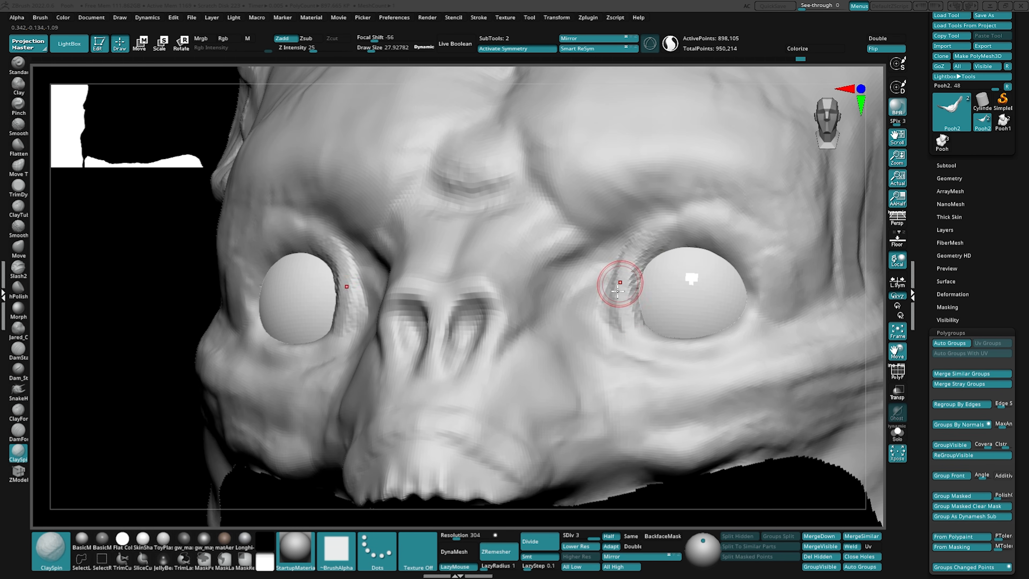
pyautogui.moveTo(620, 281); pyautogui.dragTo(642, 310, button='right')
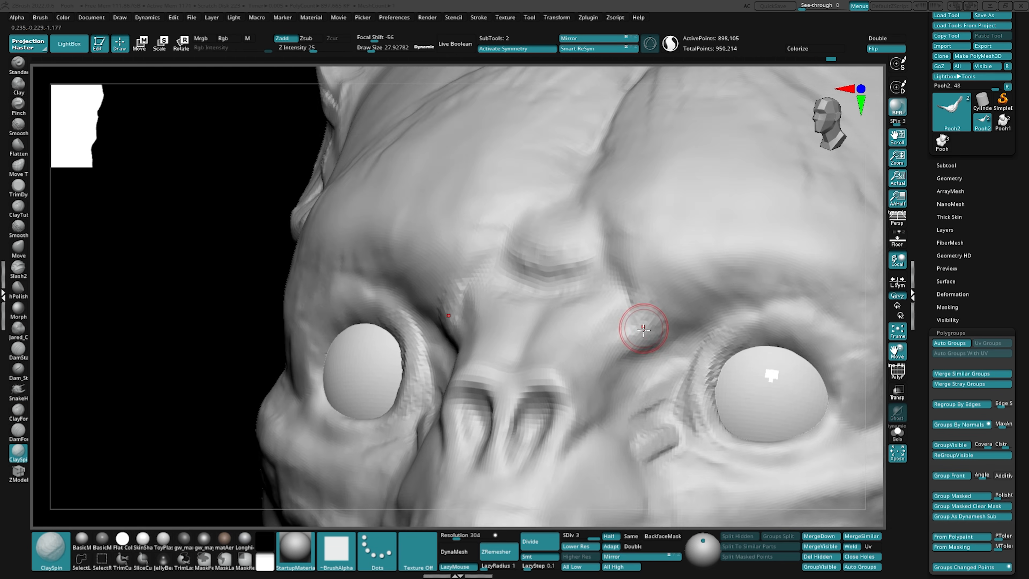
pyautogui.moveTo(643, 326)
pyautogui.mouseDown(button='right')
pyautogui.moveTo(650, 342)
pyautogui.moveTo(623, 366)
pyautogui.mouseUp(button='right')
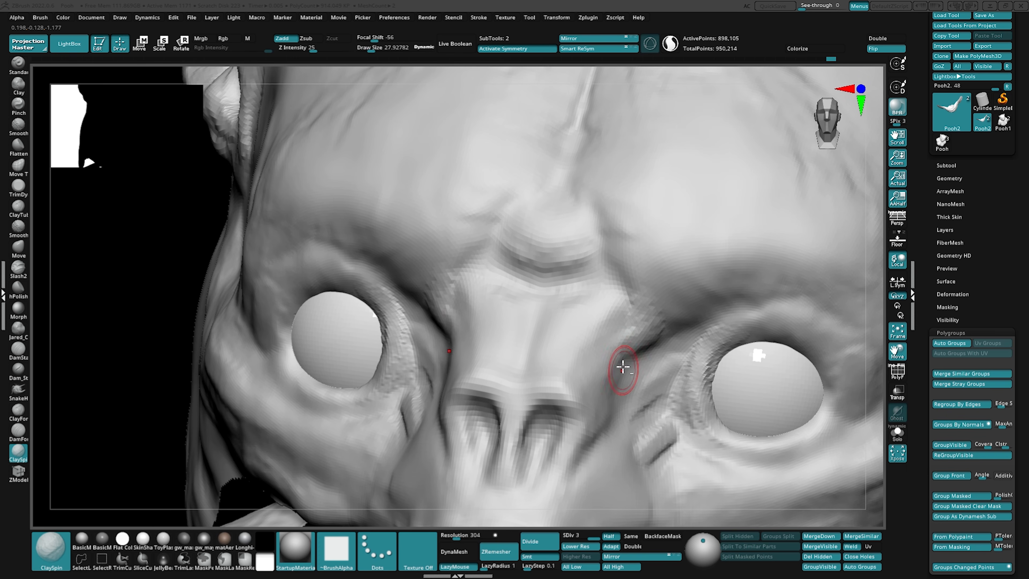
pyautogui.moveTo(609, 401)
pyautogui.mouseDown(button='right')
pyautogui.moveTo(606, 381)
pyautogui.moveTo(596, 402)
pyautogui.mouseUp(button='right')
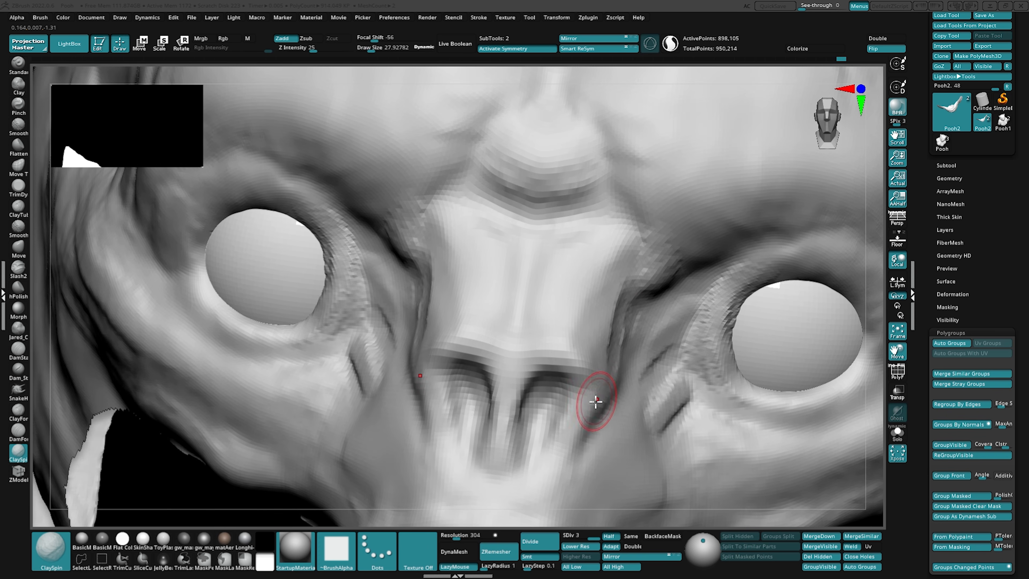
pyautogui.press('space')
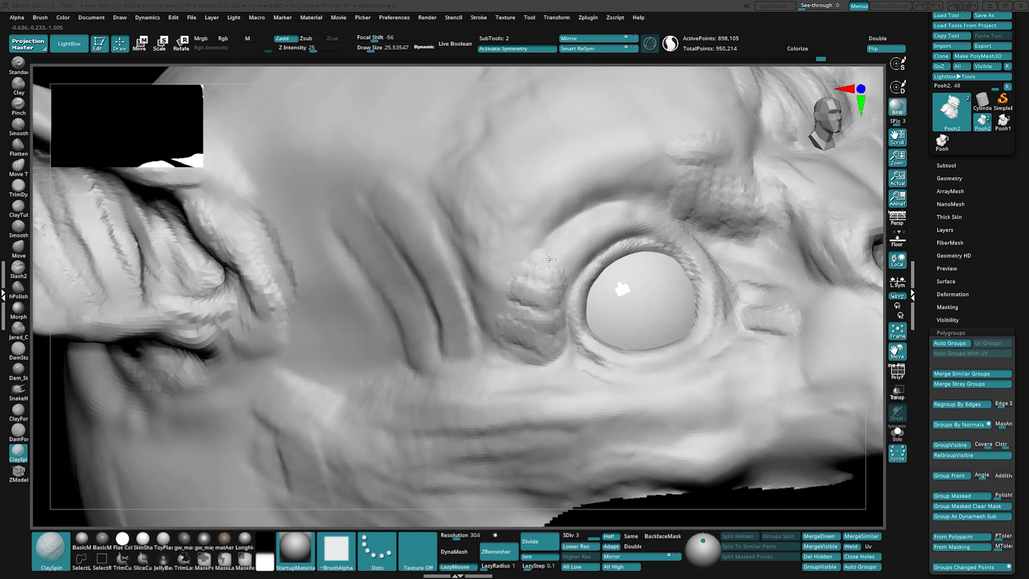
# Carve cheek creases around the eye with the DamForms brush, and reshape the isolated jaw section with the Move brush
pyautogui.click(18, 411)
pyautogui.click(17, 433)
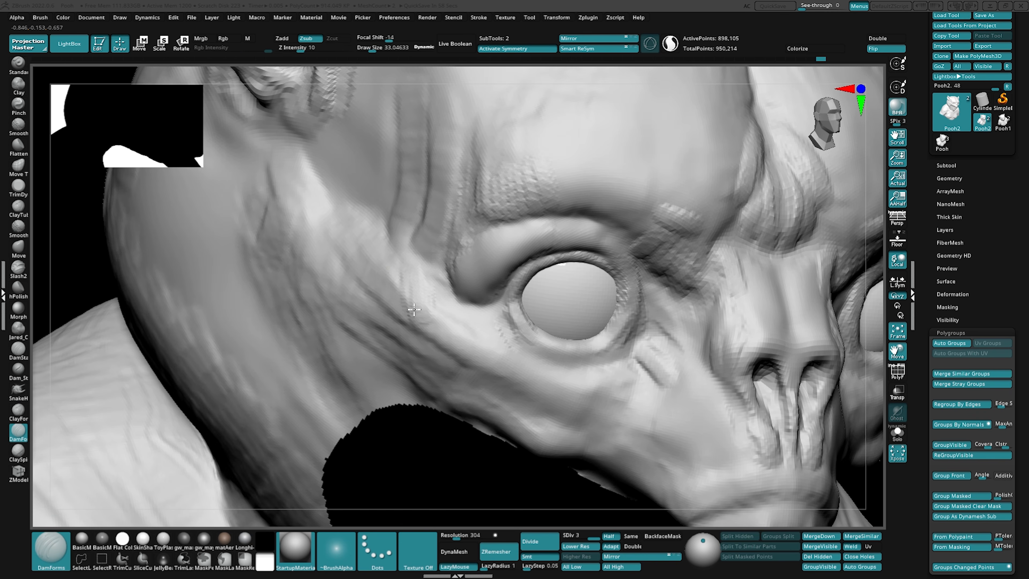
pyautogui.keyDown('shift'); pyautogui.moveTo(454, 336); pyautogui.dragTo(459, 289, button='right'); pyautogui.keyUp('shift')
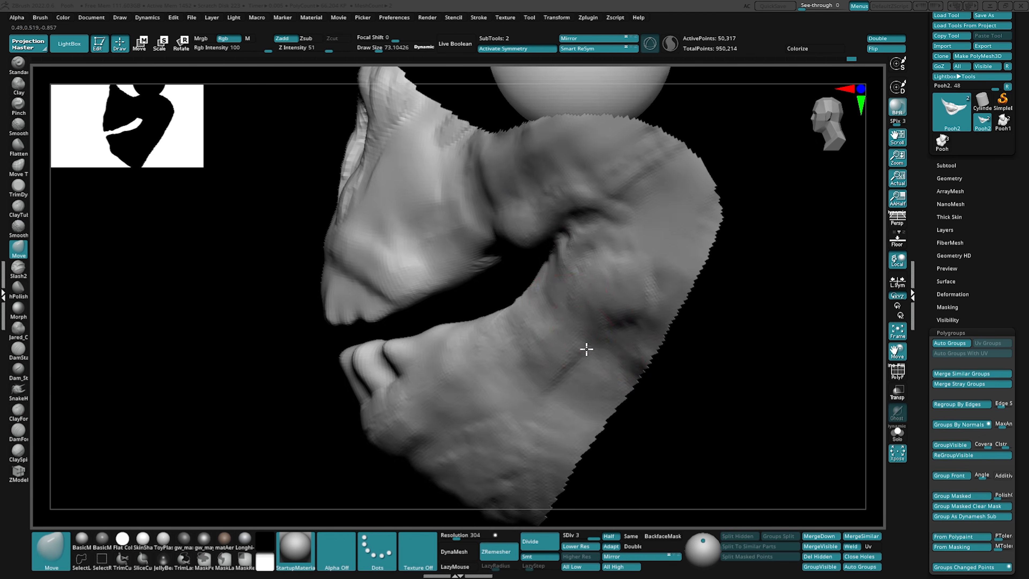
pyautogui.moveTo(586, 349)
pyautogui.mouseDown(button='right')
pyautogui.moveTo(600, 309)
pyautogui.moveTo(585, 308)
pyautogui.mouseUp(button='right')
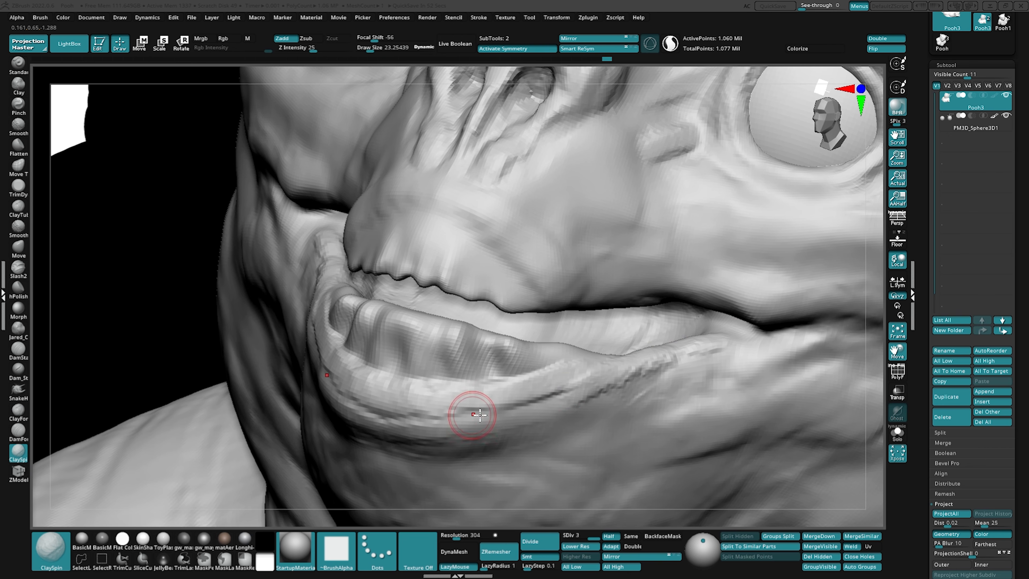
# Build up the lower lip below the teeth out to the mouth corner with the ClaySpin brush
pyautogui.moveTo(480, 415); pyautogui.dragTo(597, 392)
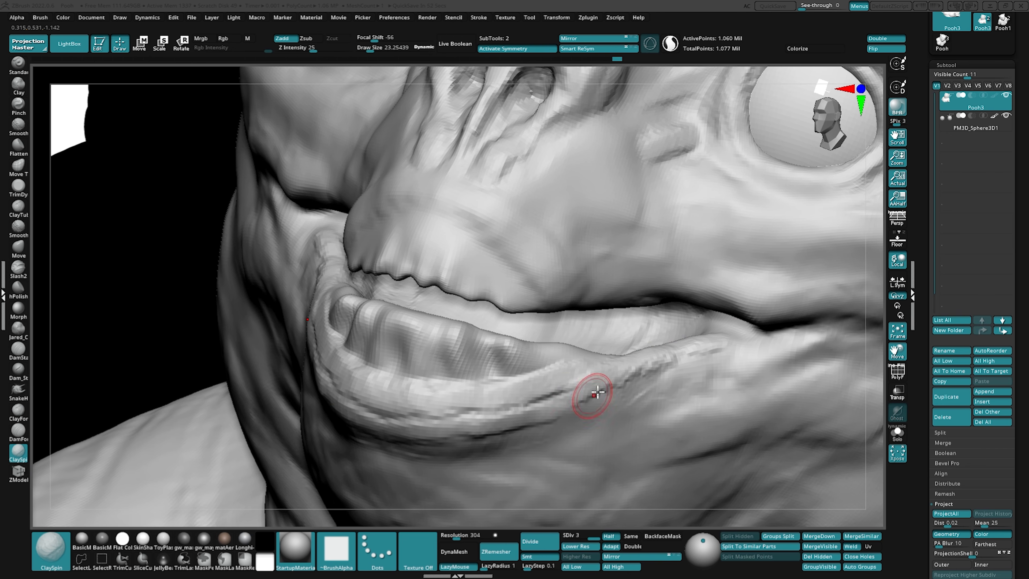
pyautogui.moveTo(668, 385)
pyautogui.mouseDown(button='right')
pyautogui.moveTo(649, 387)
pyautogui.moveTo(683, 358)
pyautogui.moveTo(753, 340)
pyautogui.mouseUp(button='right')
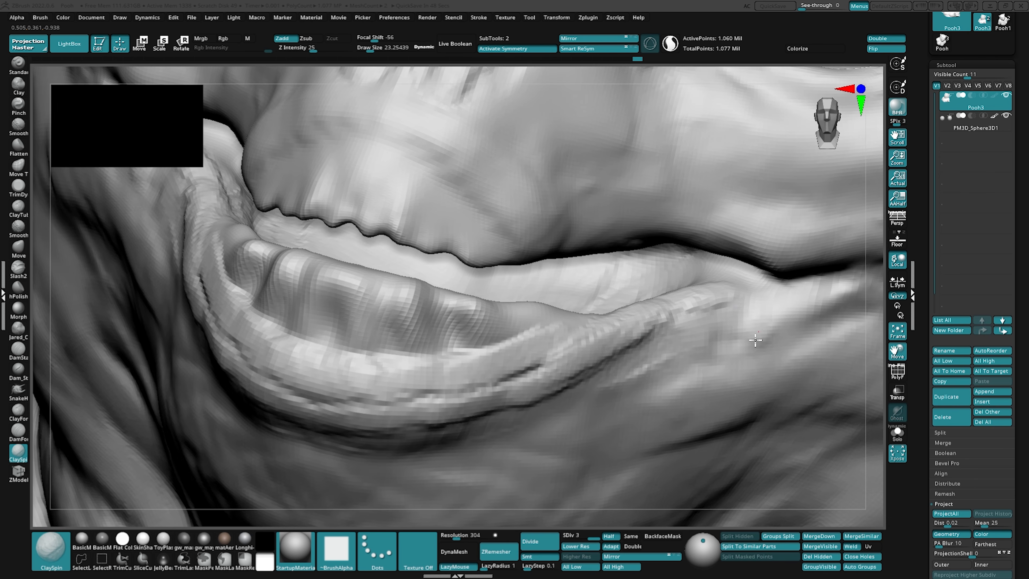
pyautogui.moveTo(754, 340); pyautogui.dragTo(647, 365)
pyautogui.moveTo(765, 330)
pyautogui.keyDown('alt'); pyautogui.mouseDown(button='right')
pyautogui.moveTo(665, 374)
pyautogui.moveTo(685, 374)
pyautogui.moveTo(693, 351)
pyautogui.mouseUp(button='right'); pyautogui.keyUp('alt')
pyautogui.press('space')
pyautogui.moveTo(694, 356); pyautogui.dragTo(670, 356)
# Sculpt the jaw and neck folds with the ClayForms brush, go down one subdivision level, and subdivide the mesh
pyautogui.keyDown('ctrl'); pyautogui.moveTo(670, 356); pyautogui.dragTo(593, 151, button='right'); pyautogui.keyUp('ctrl')
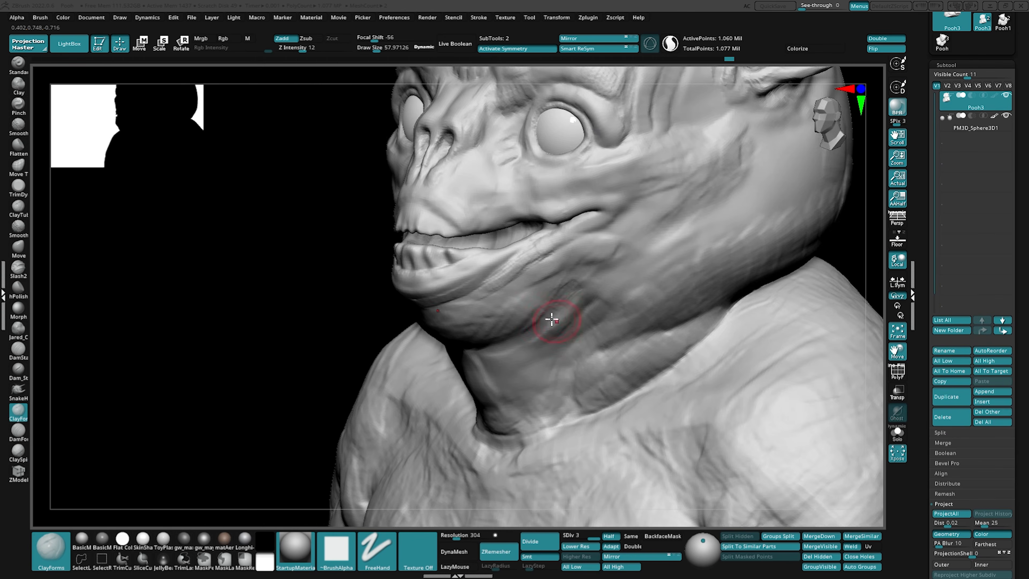
pyautogui.moveTo(552, 320); pyautogui.dragTo(577, 288, button='right')
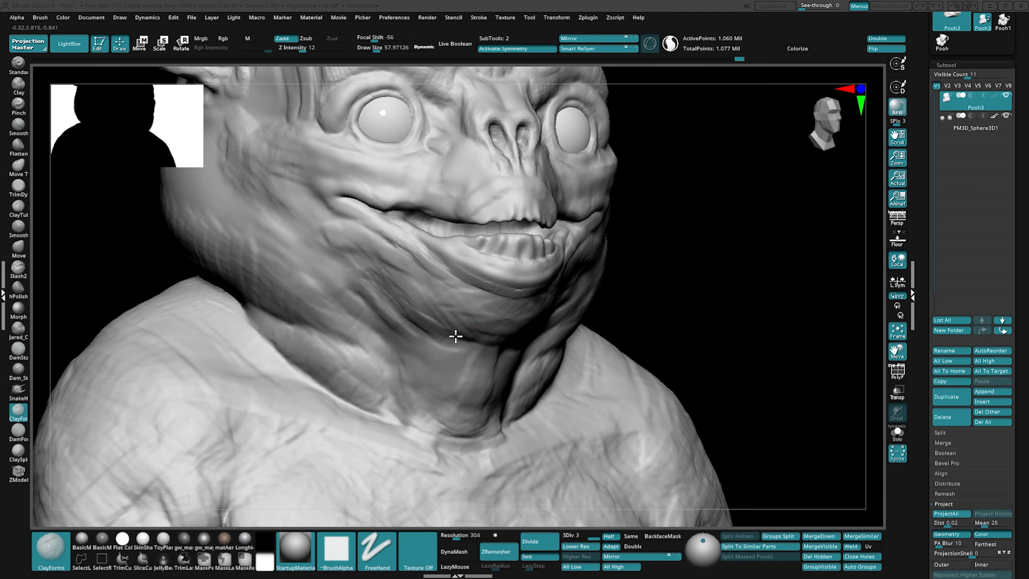
pyautogui.moveTo(455, 336)
pyautogui.mouseDown(button='right')
pyautogui.moveTo(500, 281)
pyautogui.moveTo(486, 347)
pyautogui.moveTo(517, 344)
pyautogui.moveTo(533, 327)
pyautogui.mouseUp(button='right')
pyautogui.hotkey('shift', 'd')
pyautogui.moveTo(490, 354)
pyautogui.mouseDown(button='right')
pyautogui.moveTo(581, 328)
pyautogui.moveTo(501, 361)
pyautogui.moveTo(383, 333)
pyautogui.moveTo(414, 294)
pyautogui.moveTo(494, 355)
pyautogui.moveTo(476, 334)
pyautogui.moveTo(496, 304)
pyautogui.moveTo(499, 356)
pyautogui.mouseUp(button='right')
pyautogui.hotkey('ctrl', 'd')
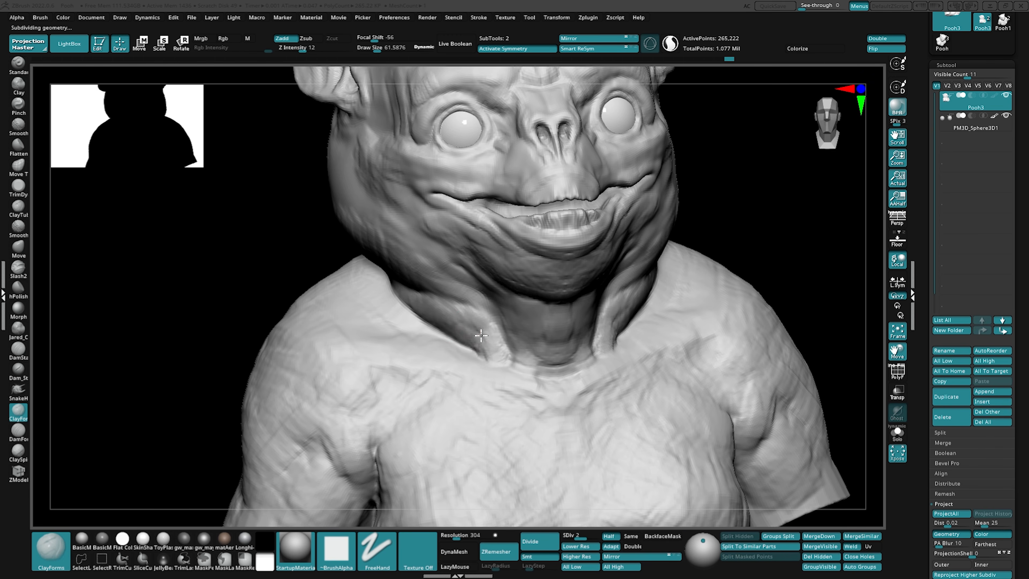
# Sculpt the base of the neck and the hollow between the collarbones with the ClayForms brush
pyautogui.moveTo(450, 321)
pyautogui.mouseDown(button='right')
pyautogui.moveTo(481, 332)
pyautogui.moveTo(470, 338)
pyautogui.moveTo(509, 338)
pyautogui.moveTo(551, 395)
pyautogui.moveTo(608, 369)
pyautogui.moveTo(584, 348)
pyautogui.moveTo(612, 393)
pyautogui.mouseUp(button='right')
pyautogui.press('b')
pyautogui.press('c')
pyautogui.press('s')
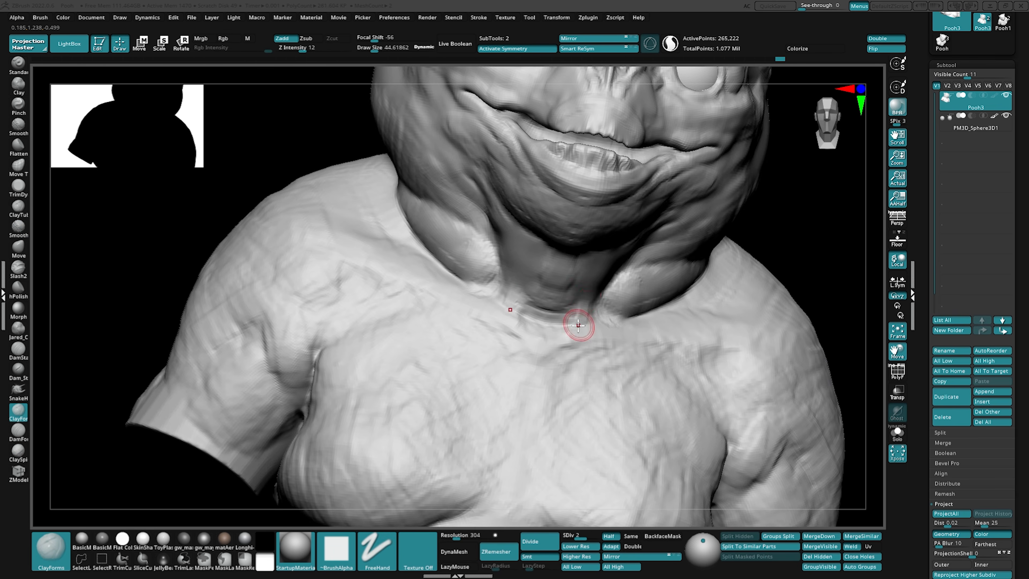
pyautogui.moveTo(579, 325)
pyautogui.mouseDown(button='right')
pyautogui.moveTo(563, 301)
pyautogui.moveTo(549, 310)
pyautogui.mouseUp(button='right')
pyautogui.moveTo(535, 313); pyautogui.dragTo(546, 317)
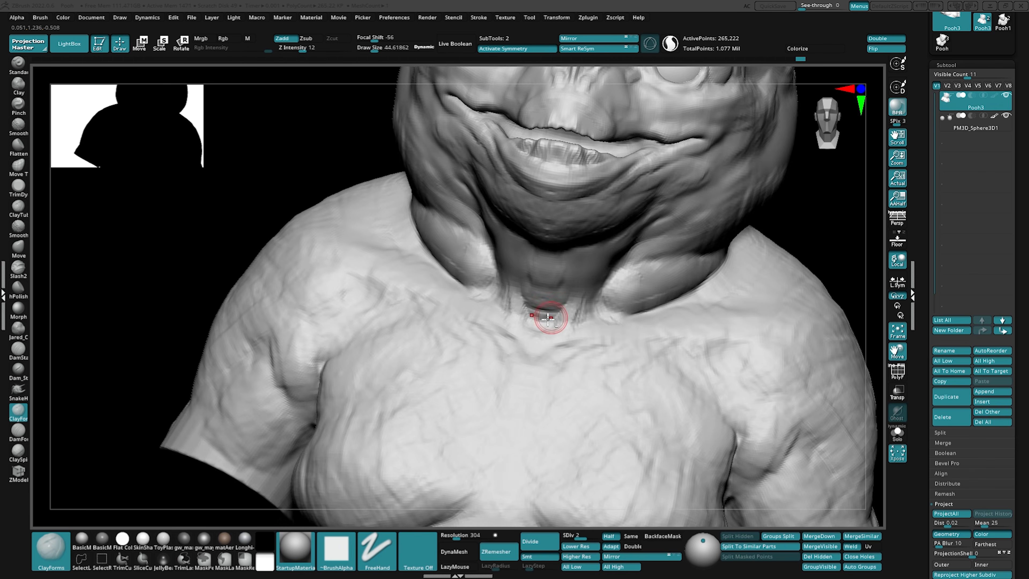
pyautogui.moveTo(546, 317)
pyautogui.mouseDown(button='right')
pyautogui.moveTo(567, 309)
pyautogui.moveTo(565, 320)
pyautogui.mouseUp(button='right')
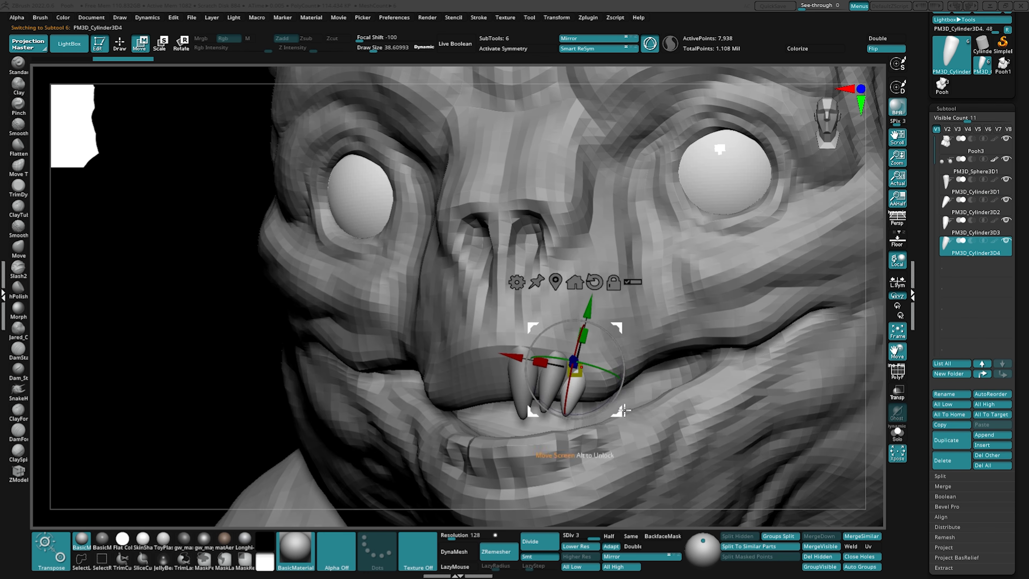
# Position pointed teeth along the upper and lower jaws and sculpt the gums around their roots
pyautogui.moveTo(608, 405); pyautogui.dragTo(641, 401, button='right')
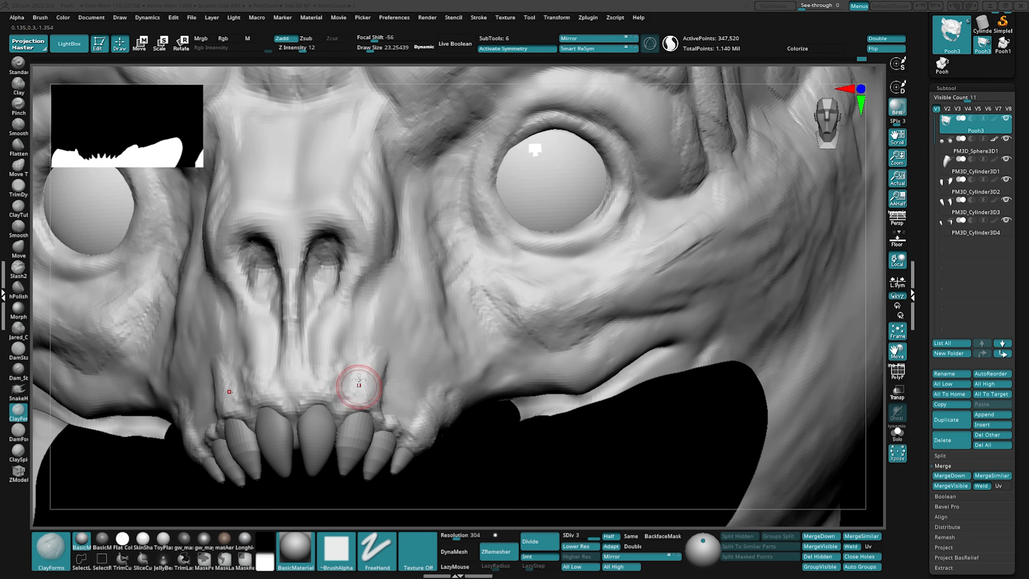
pyautogui.keyDown('ctrl'); pyautogui.moveTo(359, 380); pyautogui.dragTo(352, 395, button='right'); pyautogui.keyUp('ctrl')
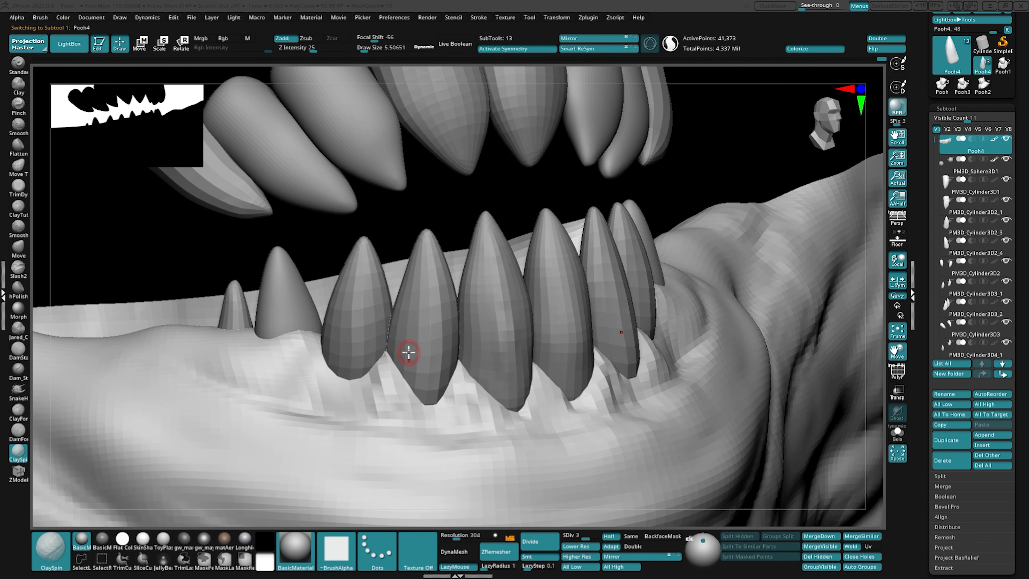
pyautogui.click(139, 44)
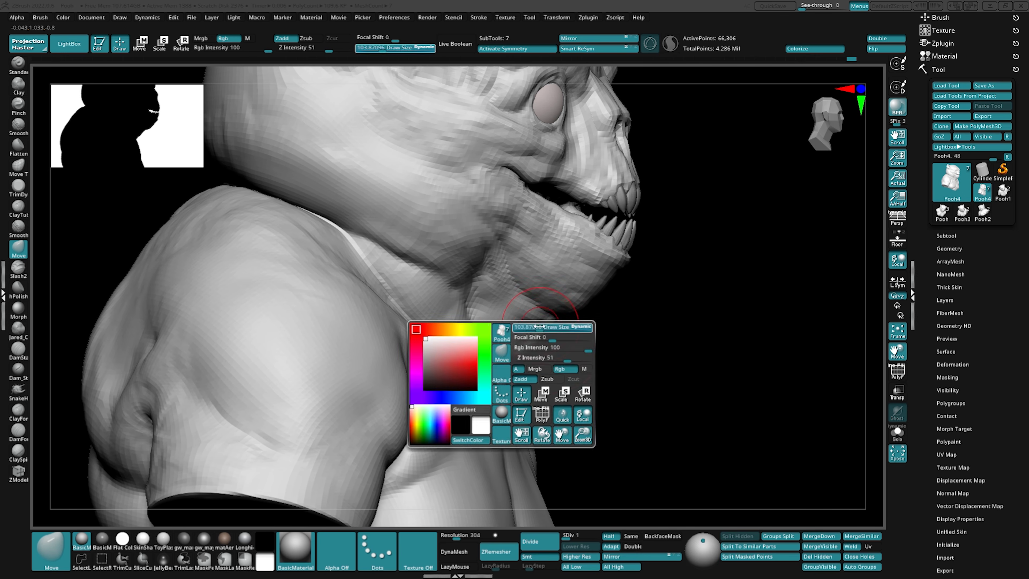
# Reshape the head with the Move brush and build up the jaw and neck folds with the ClayForms brush
pyautogui.moveTo(538, 326); pyautogui.dragTo(545, 326)
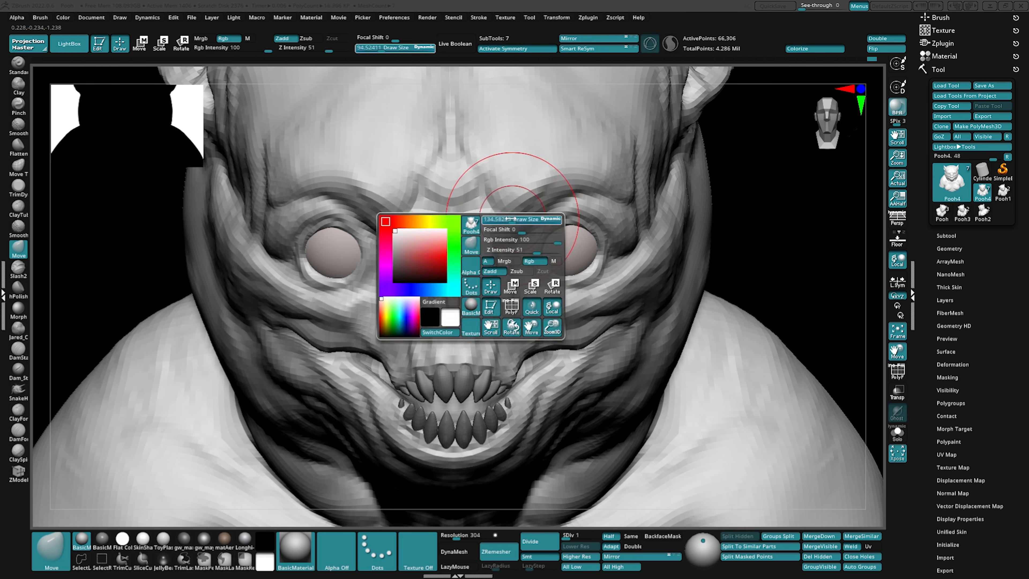
pyautogui.moveTo(531, 194); pyautogui.dragTo(501, 203, button='right')
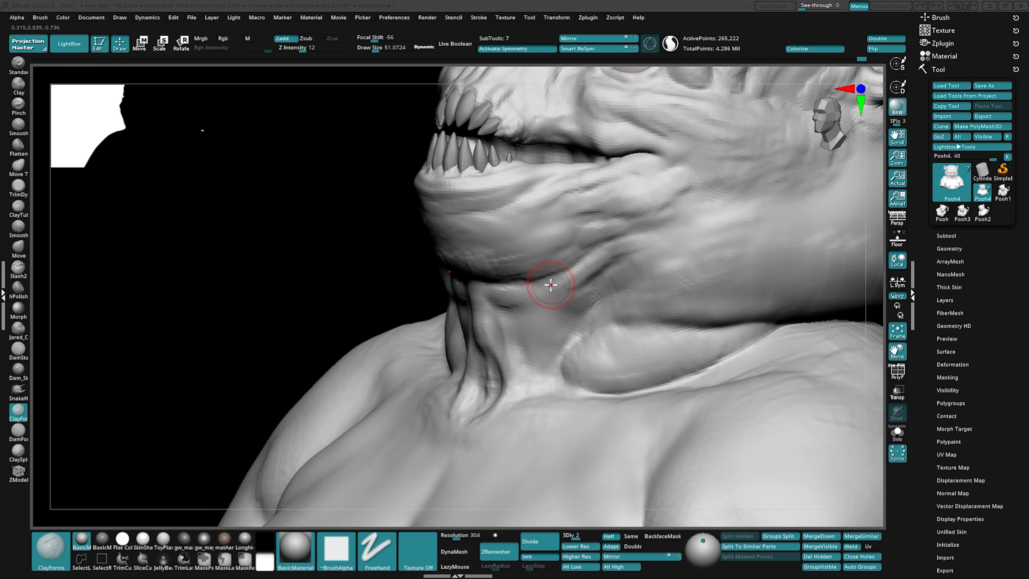
pyautogui.moveTo(550, 285)
pyautogui.mouseDown(button='right')
pyautogui.moveTo(523, 285)
pyautogui.moveTo(544, 278)
pyautogui.moveTo(451, 199)
pyautogui.mouseUp(button='right')
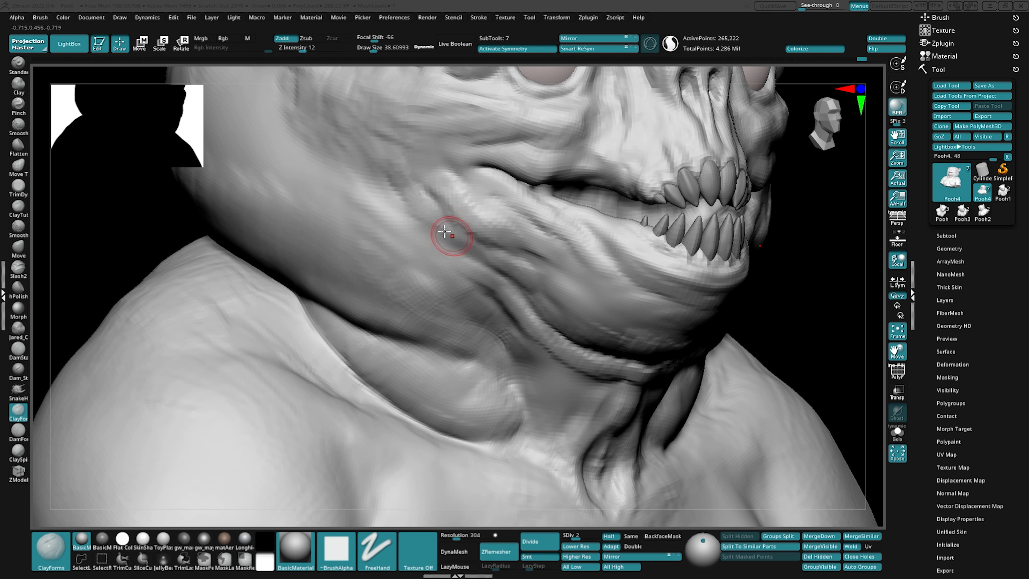
pyautogui.moveTo(481, 263)
pyautogui.mouseDown(button='right')
pyautogui.moveTo(410, 203)
pyautogui.moveTo(482, 203)
pyautogui.moveTo(516, 233)
pyautogui.mouseUp(button='right')
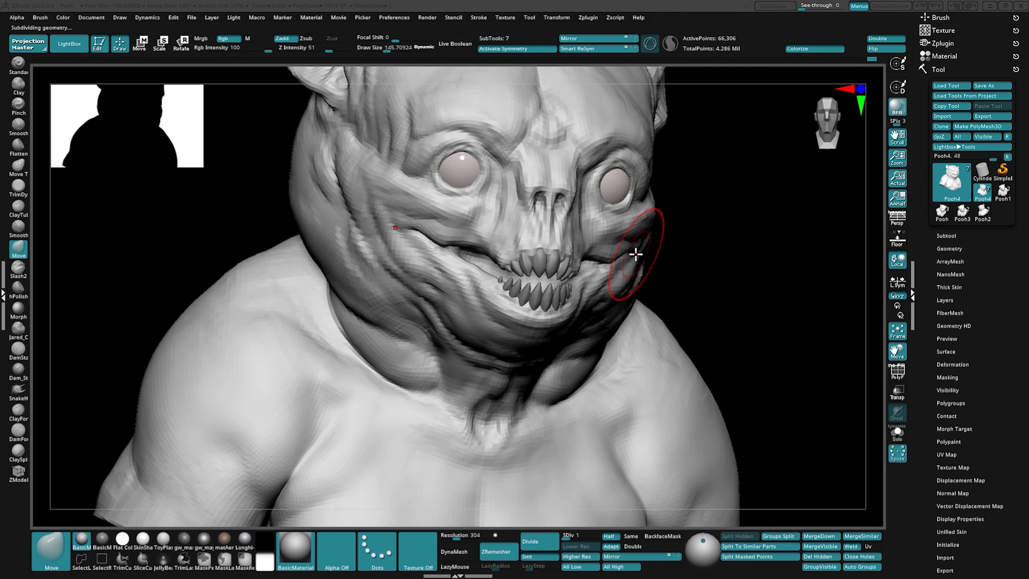
# Adjust the cheek and jaw shapes with the Move brush at subdivision level 1, and change the material's light direction
pyautogui.moveTo(637, 252)
pyautogui.mouseDown(button='right')
pyautogui.moveTo(621, 253)
pyautogui.moveTo(631, 277)
pyautogui.moveTo(641, 206)
pyautogui.moveTo(650, 322)
pyautogui.moveTo(646, 310)
pyautogui.mouseUp(button='right')
pyautogui.keyDown('ctrl'); pyautogui.moveTo(634, 230); pyautogui.dragTo(584, 353, button='right'); pyautogui.keyUp('ctrl')
pyautogui.moveTo(704, 545); pyautogui.dragTo(714, 548)
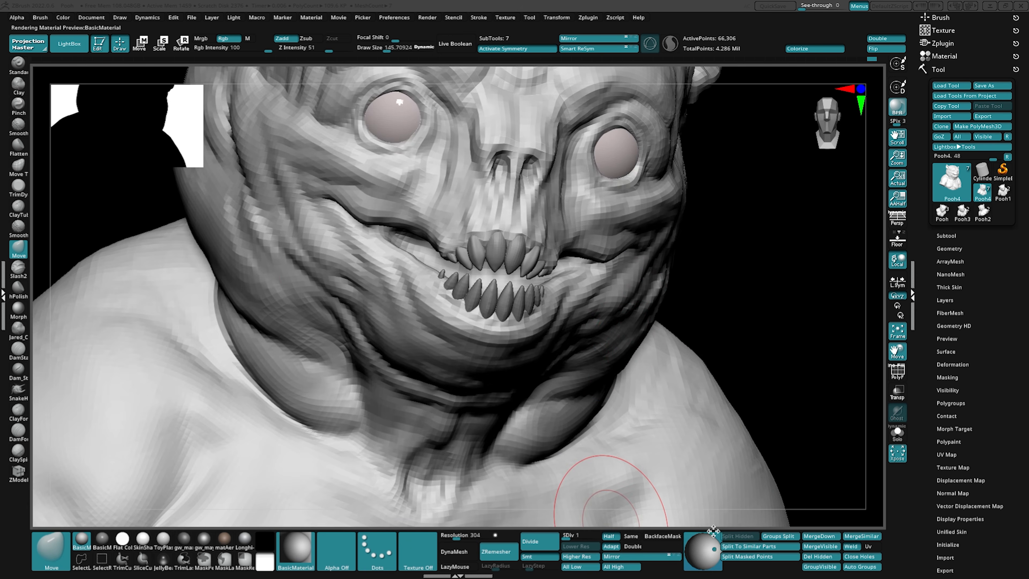
# Sculpt the neck tendons and the skin between the eye and nose bridge with the ClayForms brush
pyautogui.moveTo(632, 353)
pyautogui.mouseDown(button='right')
pyautogui.moveTo(687, 344)
pyautogui.moveTo(664, 361)
pyautogui.moveTo(632, 360)
pyautogui.moveTo(689, 345)
pyautogui.mouseUp(button='right')
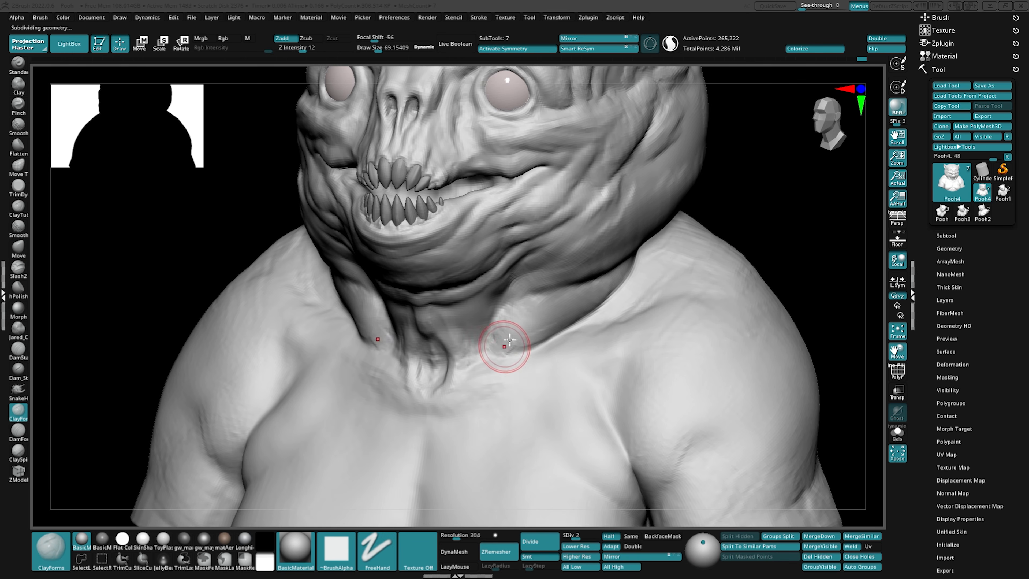
pyautogui.moveTo(501, 340)
pyautogui.mouseDown(button='right')
pyautogui.moveTo(461, 349)
pyautogui.moveTo(491, 360)
pyautogui.mouseUp(button='right')
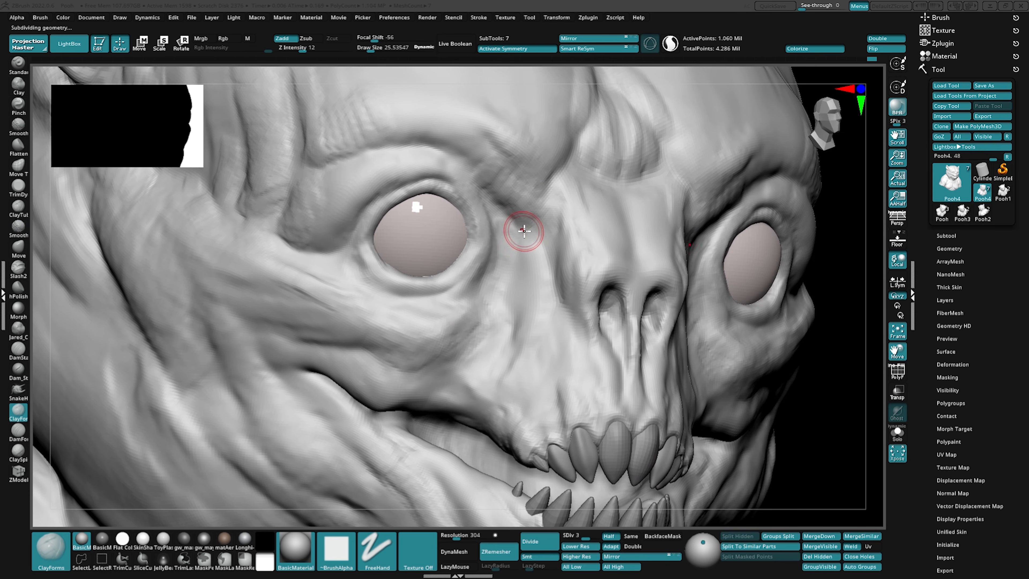
pyautogui.moveTo(521, 269); pyautogui.dragTo(539, 303, button='right')
pyautogui.moveTo(529, 262); pyautogui.dragTo(512, 256, button='right')
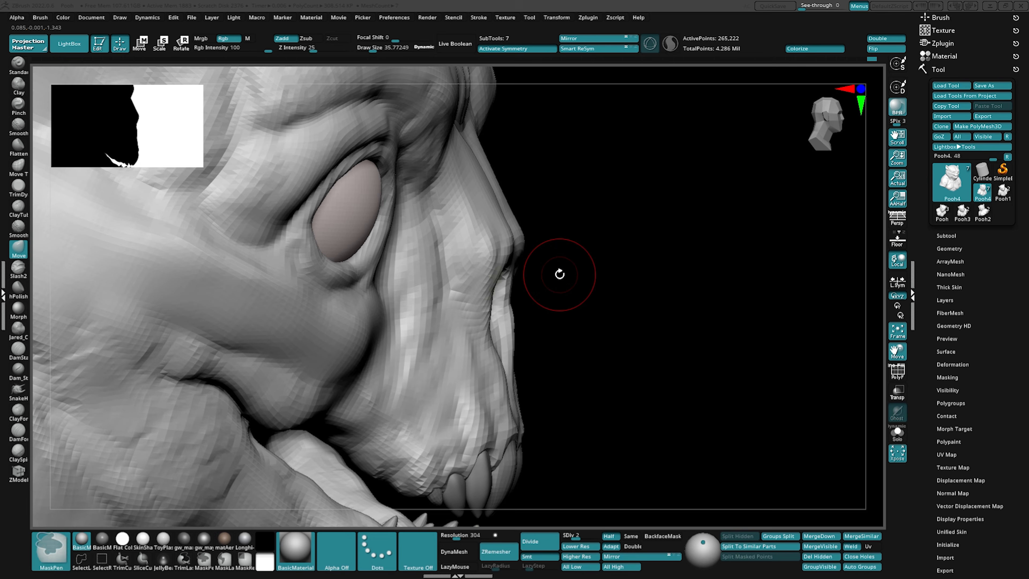
# Reshape the nose tip in profile with the Move brush at a draw size of about 51
pyautogui.press('b')
pyautogui.press('m')
pyautogui.press('v')
pyautogui.press('space')
pyautogui.moveTo(502, 263); pyautogui.dragTo(509, 263)
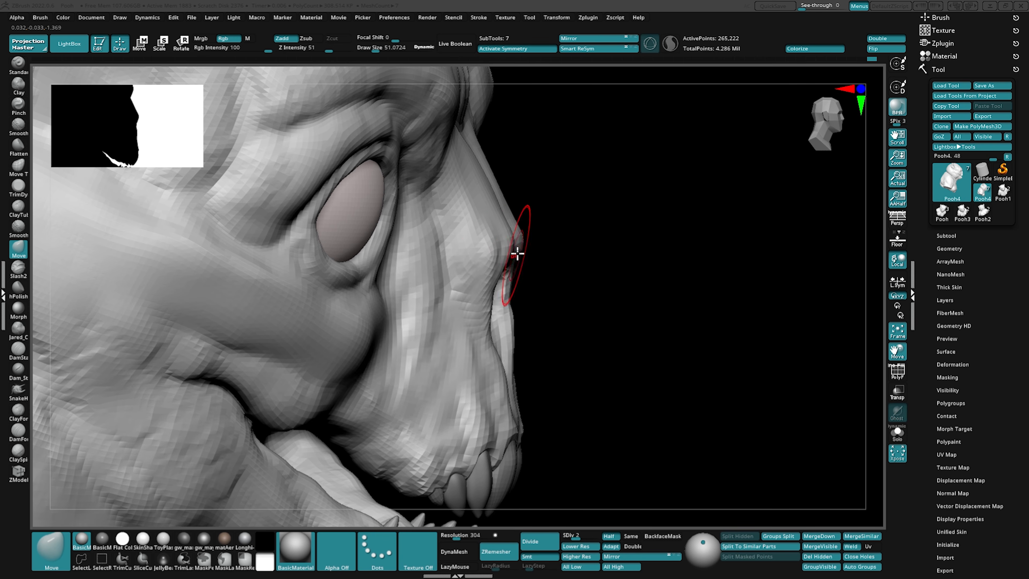
pyautogui.moveTo(517, 254)
pyautogui.mouseDown(button='right')
pyautogui.moveTo(515, 269)
pyautogui.moveTo(521, 260)
pyautogui.moveTo(503, 231)
pyautogui.moveTo(567, 270)
pyautogui.moveTo(454, 280)
pyautogui.moveTo(542, 340)
pyautogui.moveTo(480, 333)
pyautogui.moveTo(497, 331)
pyautogui.moveTo(483, 248)
pyautogui.moveTo(521, 272)
pyautogui.mouseUp(button='right')
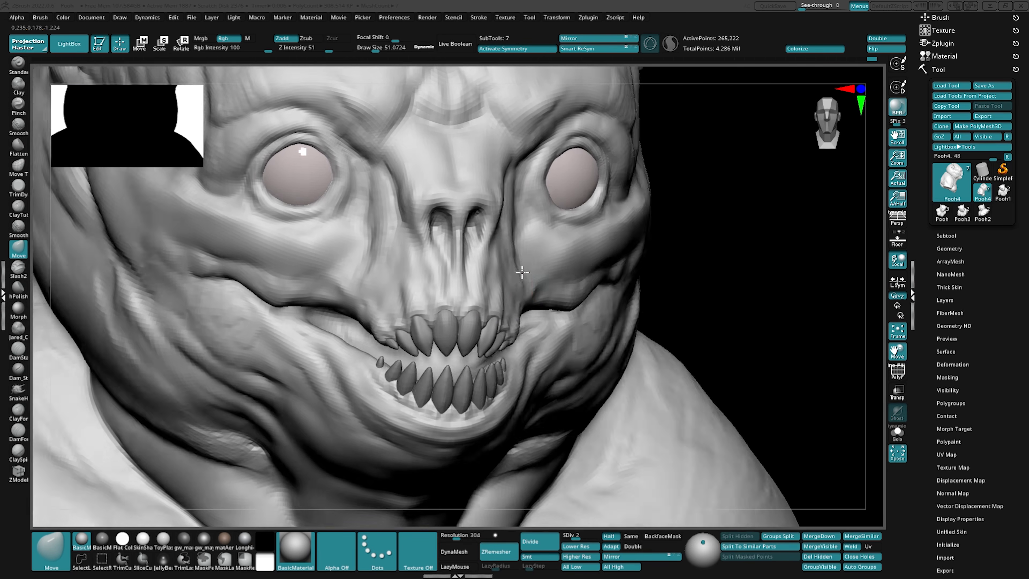
pyautogui.press('space')
pyautogui.moveTo(501, 257); pyautogui.dragTo(509, 256)
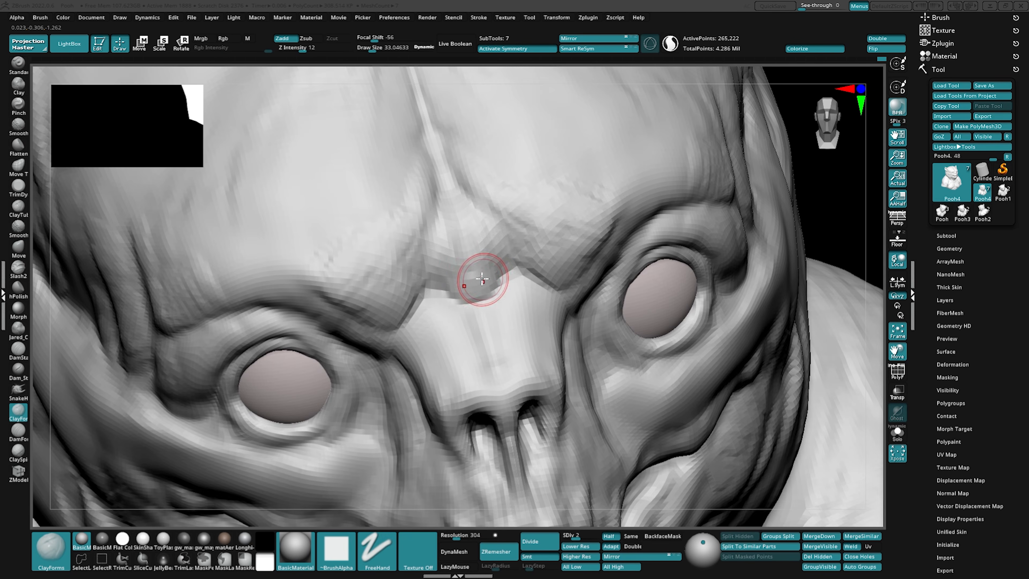
# Build up the area between the brows with the ClayForms brush, carve creases with DamForms, and switch to the Move brush
pyautogui.moveTo(471, 275); pyautogui.dragTo(448, 265, button='right')
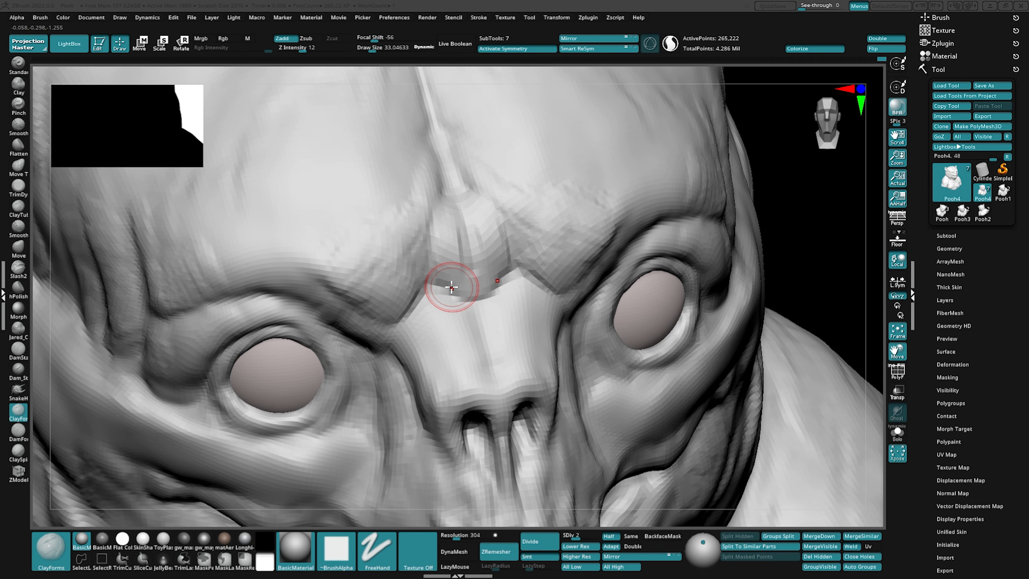
pyautogui.keyDown('ctrl'); pyautogui.moveTo(511, 337); pyautogui.dragTo(462, 292, button='right'); pyautogui.keyUp('ctrl')
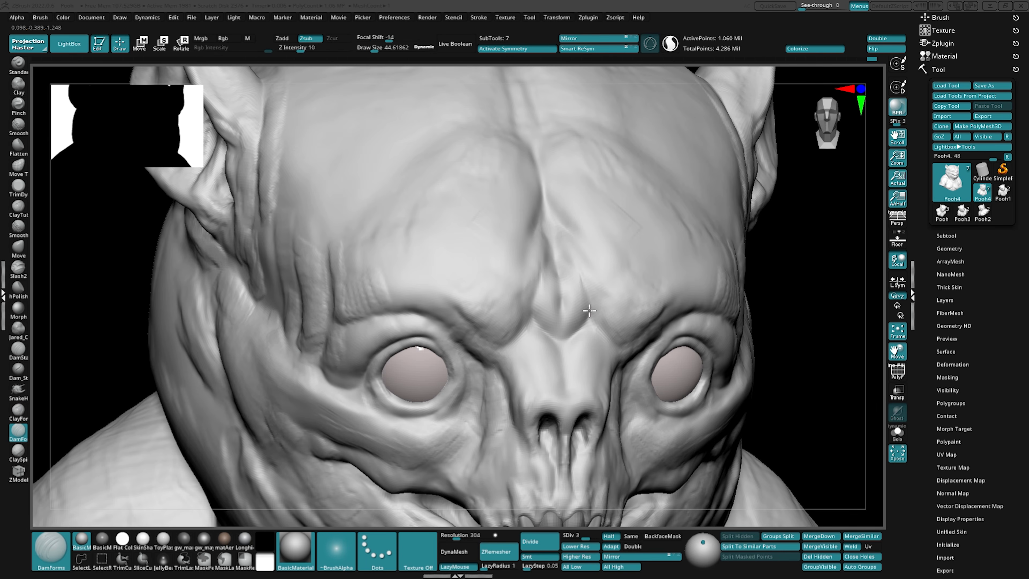
pyautogui.moveTo(589, 326)
pyautogui.mouseDown(button='right')
pyautogui.moveTo(540, 297)
pyautogui.moveTo(601, 306)
pyautogui.moveTo(556, 223)
pyautogui.moveTo(584, 287)
pyautogui.mouseUp(button='right')
pyautogui.press('b')
pyautogui.press('m')
pyautogui.press('v')
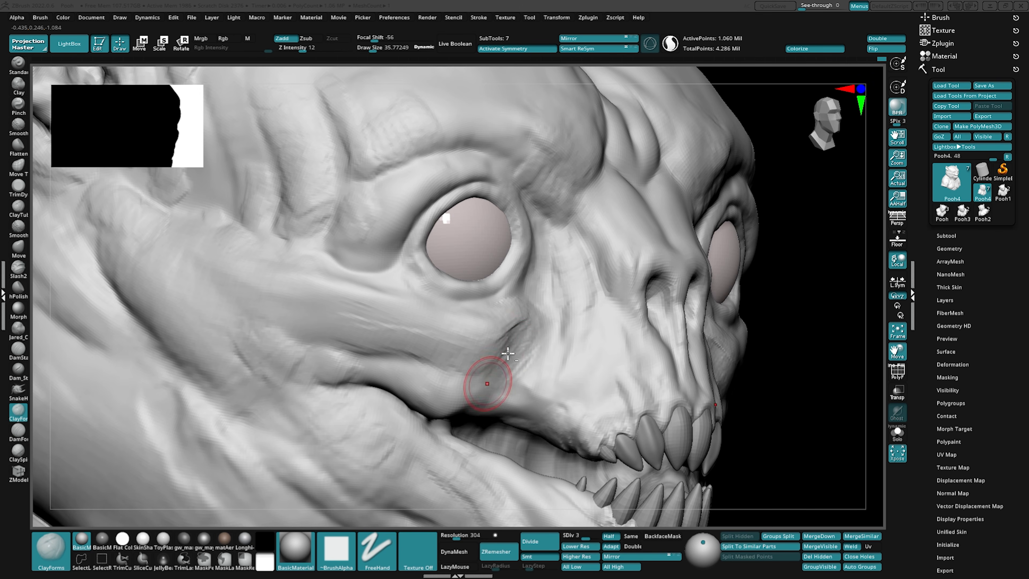
# Sculpt the cheek muscle below the eye down to the mouth with the ClayForms brush and smooth it
pyautogui.moveTo(508, 353)
pyautogui.mouseDown(button='right')
pyautogui.moveTo(505, 340)
pyautogui.moveTo(552, 312)
pyautogui.moveTo(560, 329)
pyautogui.mouseUp(button='right')
pyautogui.keyDown('shift'); pyautogui.moveTo(561, 328); pyautogui.dragTo(531, 386); pyautogui.keyUp('shift')
pyautogui.moveTo(530, 386); pyautogui.dragTo(529, 321, button='right')
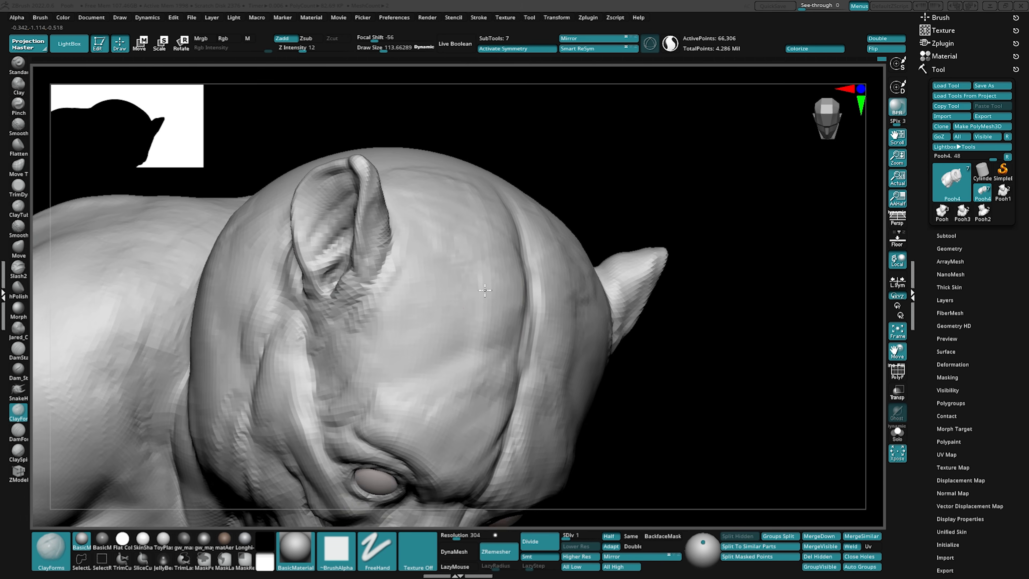
# Refine the temple, brow ridge and central forehead ridge with the ClayForms brush, adjusting the eye area with Move
pyautogui.moveTo(426, 389); pyautogui.dragTo(434, 356, button='right')
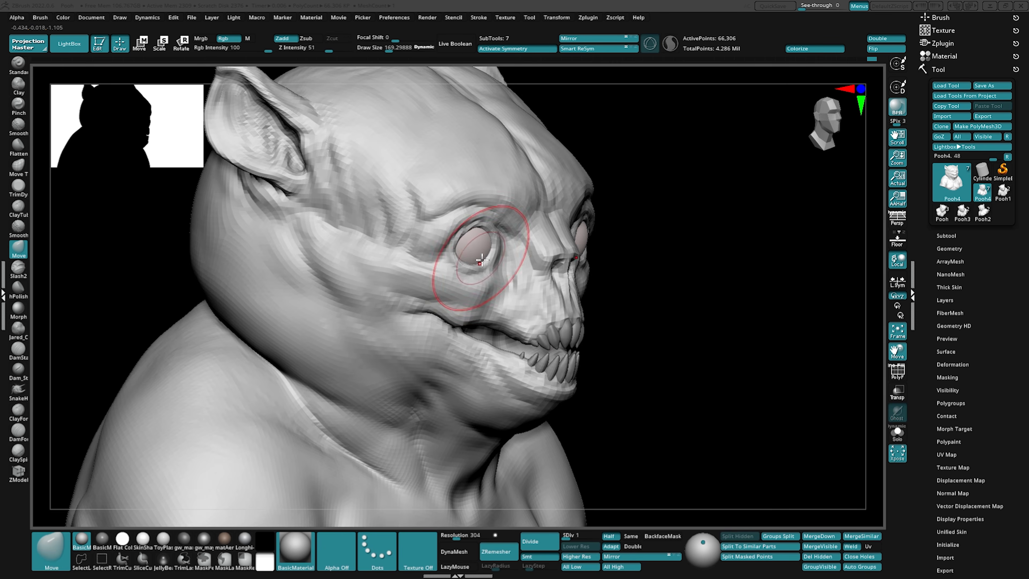
pyautogui.moveTo(482, 259); pyautogui.dragTo(453, 263, button='right')
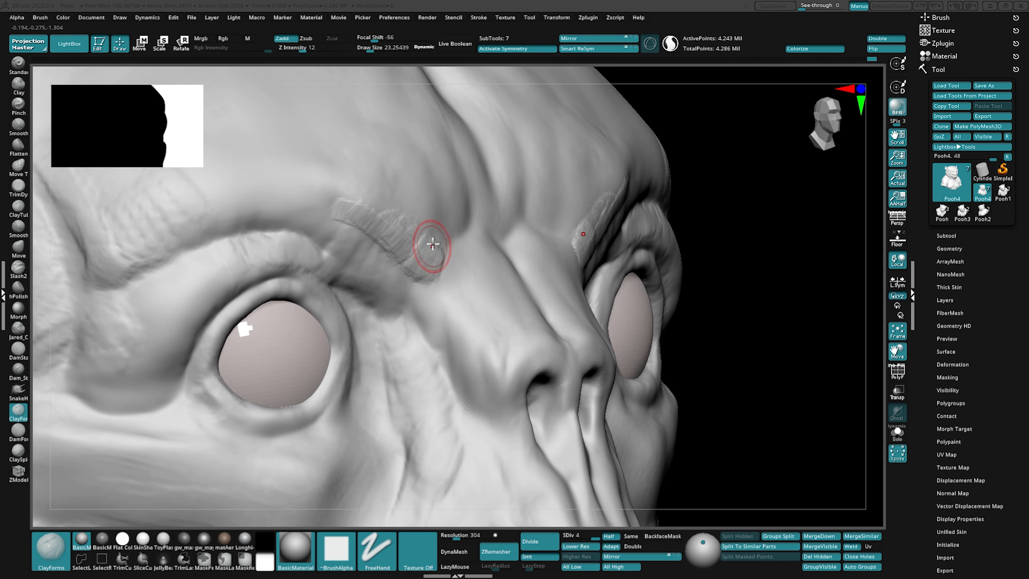
pyautogui.moveTo(446, 255); pyautogui.dragTo(437, 253, button='right')
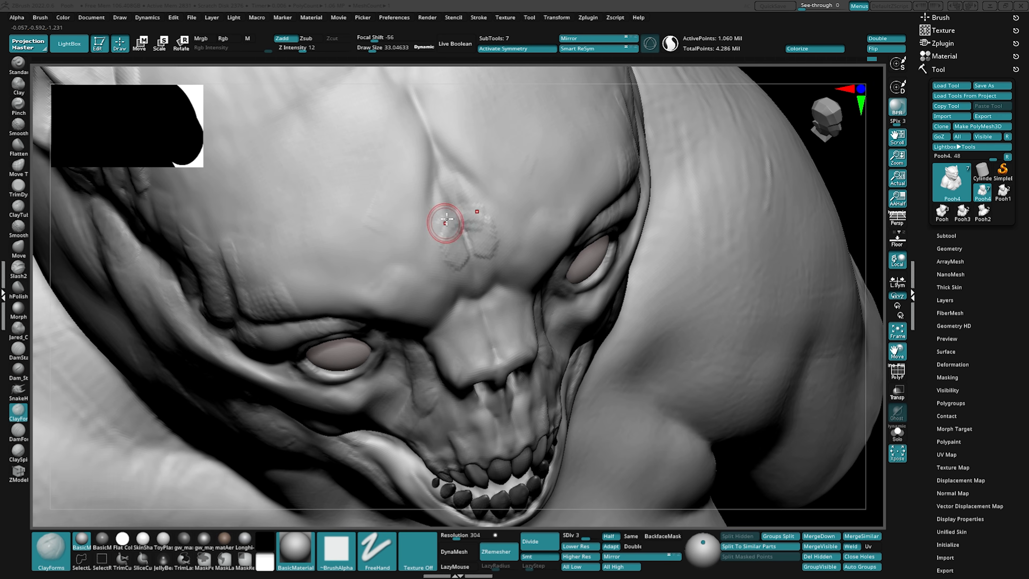
pyautogui.moveTo(446, 219); pyautogui.dragTo(454, 198, button='right')
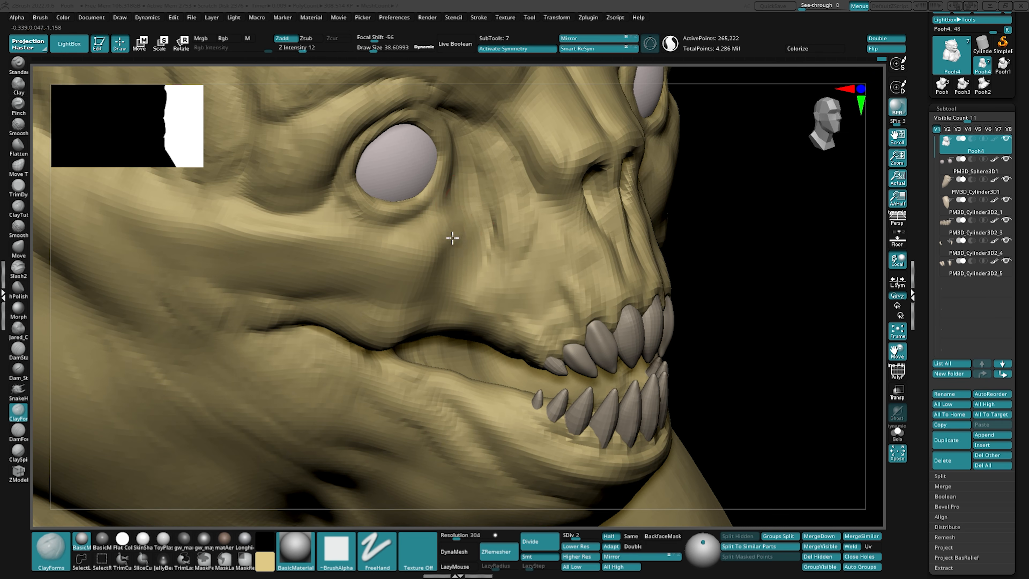
# Sculpt the lower eyelid folds at a draw size of about 15, raise the subdivision level, and refine the nose bridge sides
pyautogui.keyDown('alt'); pyautogui.moveTo(442, 256); pyautogui.dragTo(493, 229, button='right'); pyautogui.keyUp('alt')
pyautogui.press('space')
pyautogui.moveTo(487, 229); pyautogui.dragTo(475, 229)
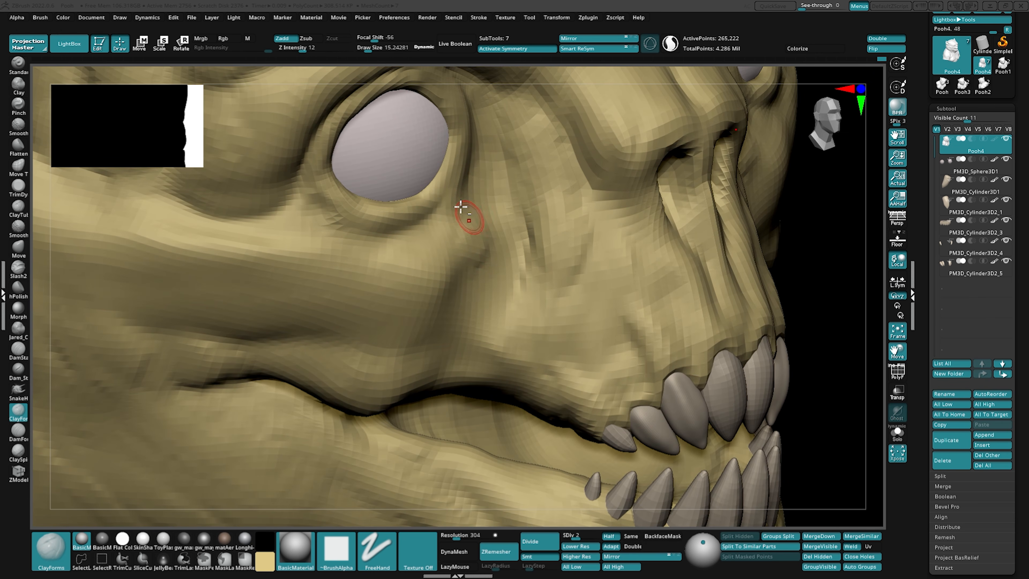
pyautogui.moveTo(428, 223)
pyautogui.mouseDown(button='right')
pyautogui.moveTo(469, 171)
pyautogui.moveTo(427, 205)
pyautogui.mouseUp(button='right')
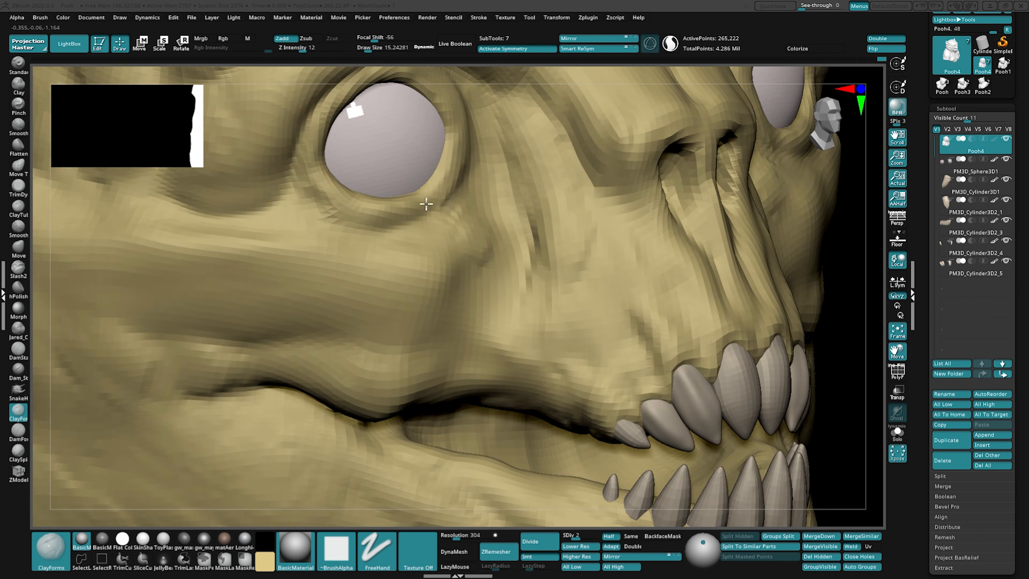
pyautogui.press('d')
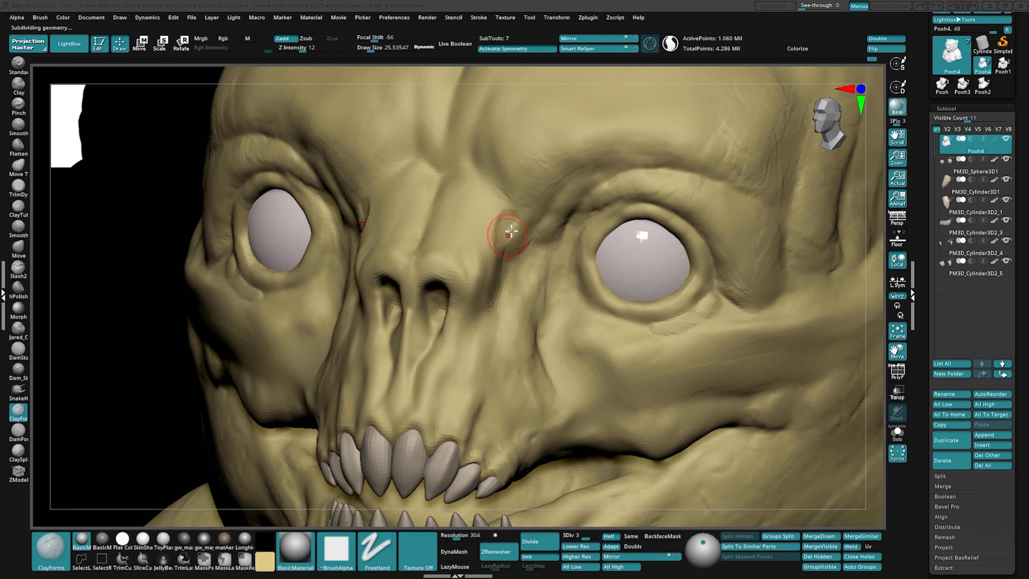
pyautogui.moveTo(511, 231)
pyautogui.mouseDown(button='right')
pyautogui.moveTo(526, 230)
pyautogui.moveTo(528, 214)
pyautogui.moveTo(528, 223)
pyautogui.moveTo(356, 246)
pyautogui.mouseUp(button='right')
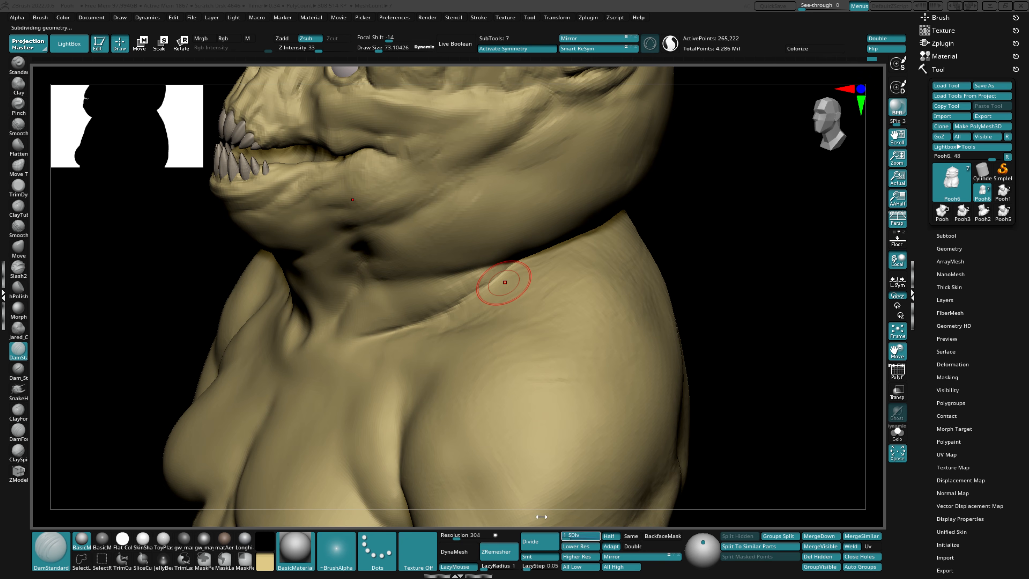
# Carve the crease between neck and shoulder with the DamStandard brush, and sculpt the flesh above the upper teeth with ClaySpin
pyautogui.moveTo(453, 307); pyautogui.dragTo(390, 294, button='right')
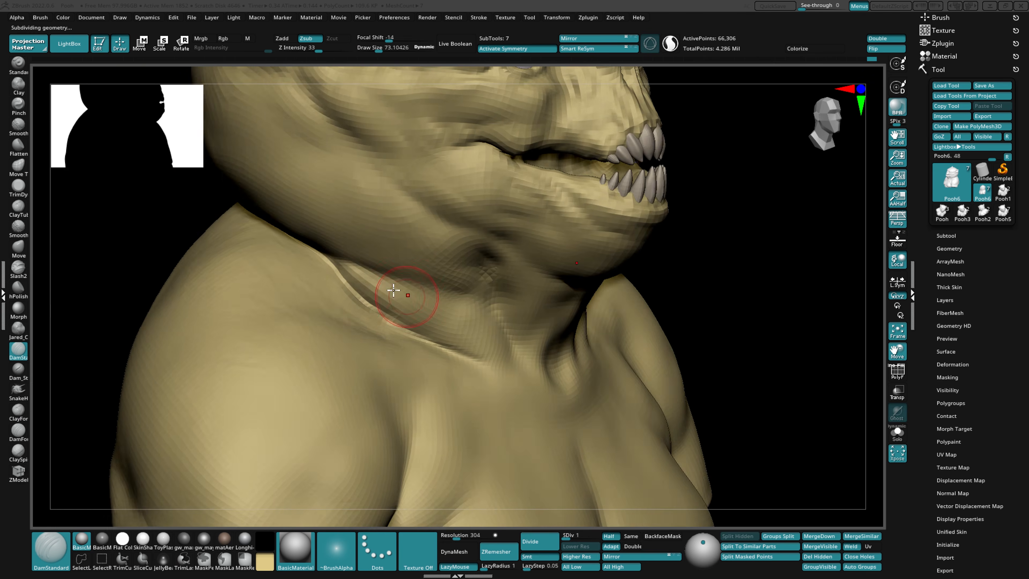
pyautogui.press('space')
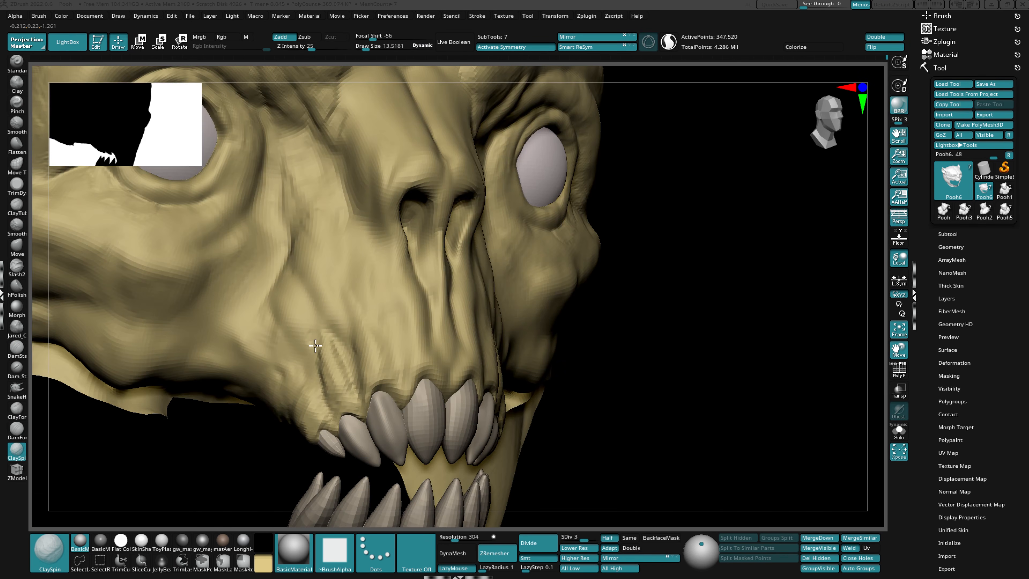
pyautogui.press('shift')
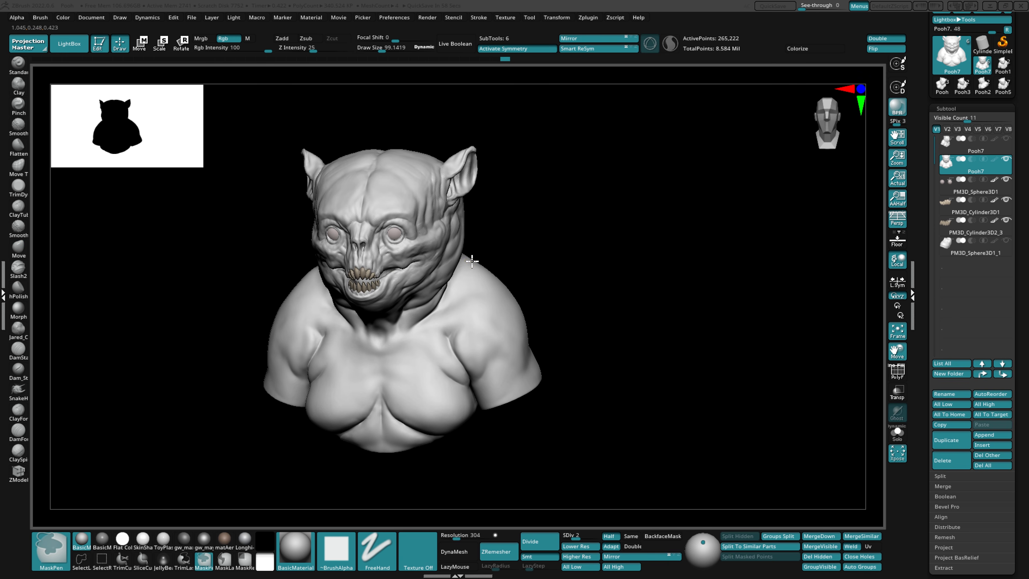
# Mask the duplicated body's head, neck and arms to leave a sleeveless shirt shape, and inflate the unmasked area by 29
pyautogui.moveTo(466, 260); pyautogui.dragTo(433, 334)
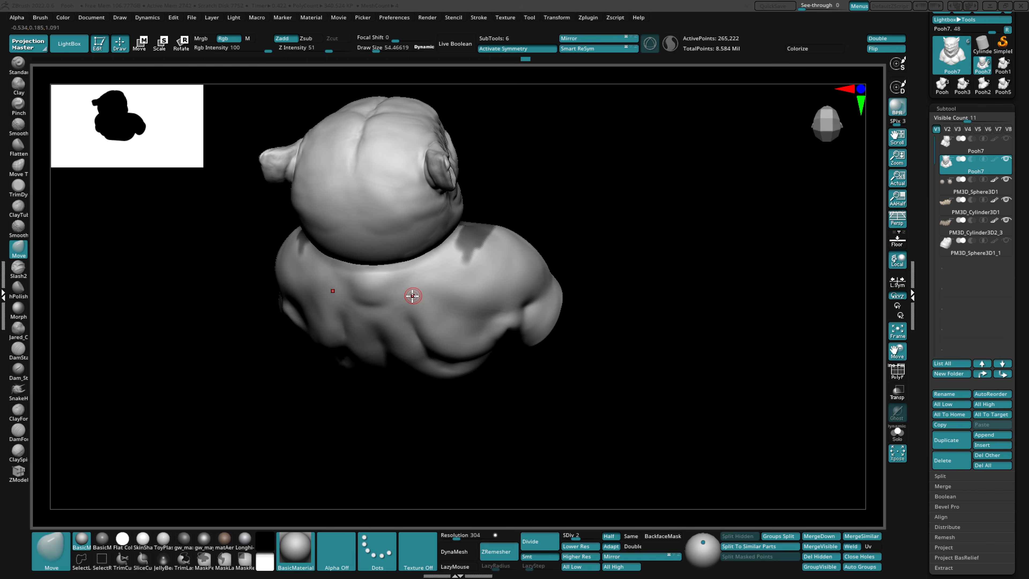
pyautogui.press('space')
pyautogui.moveTo(412, 294)
pyautogui.mouseDown()
pyautogui.moveTo(398, 279)
pyautogui.moveTo(451, 254)
pyautogui.mouseUp()
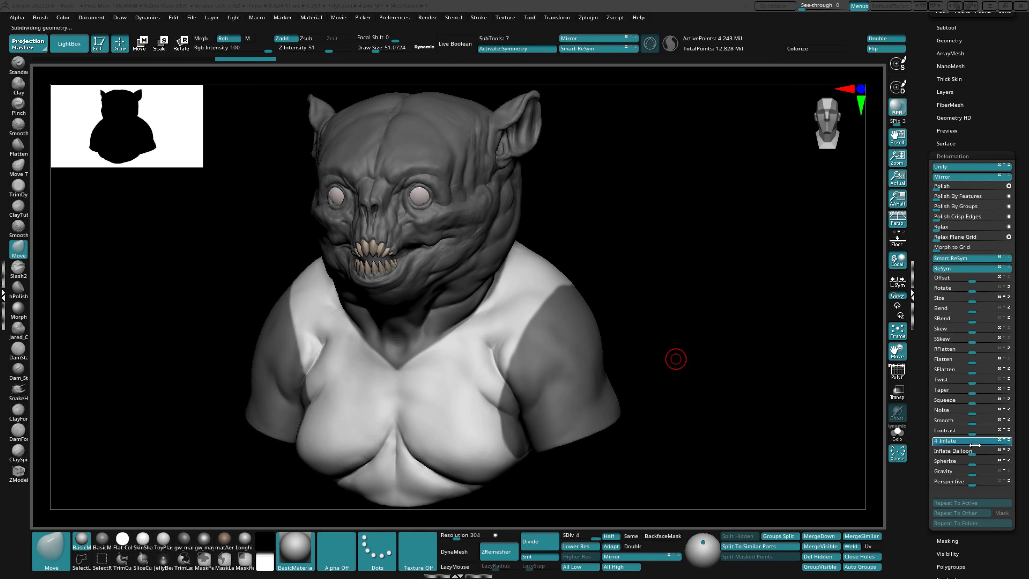
pyautogui.moveTo(975, 445); pyautogui.dragTo(980, 446)
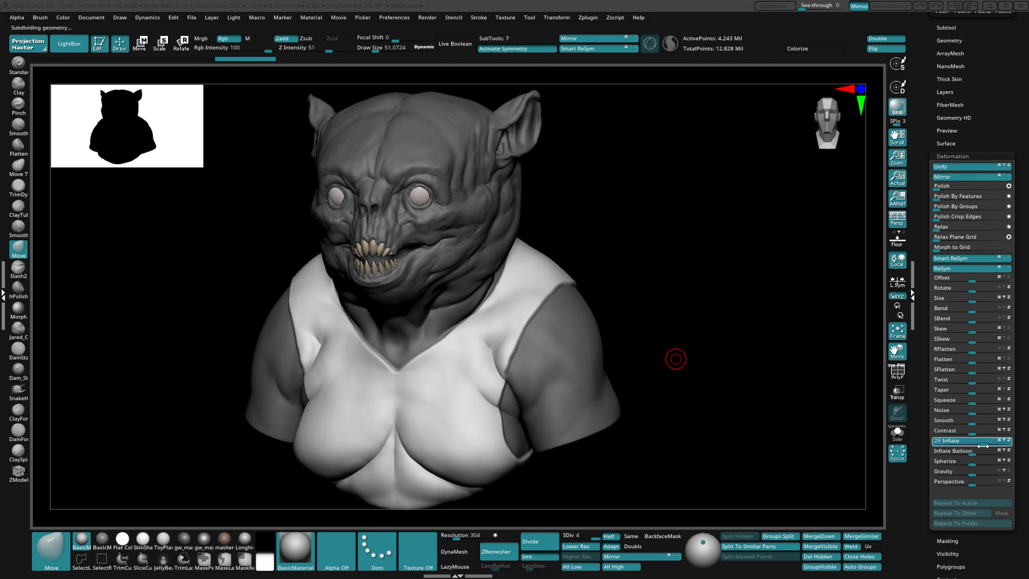
# Extract the shirt area to a new subtool with 0.02 thickness, and mask the upper chest of the extracted shirt
pyautogui.moveTo(608, 365)
pyautogui.mouseDown()
pyautogui.moveTo(627, 365)
pyautogui.moveTo(609, 374)
pyautogui.mouseUp()
pyautogui.click(946, 27)
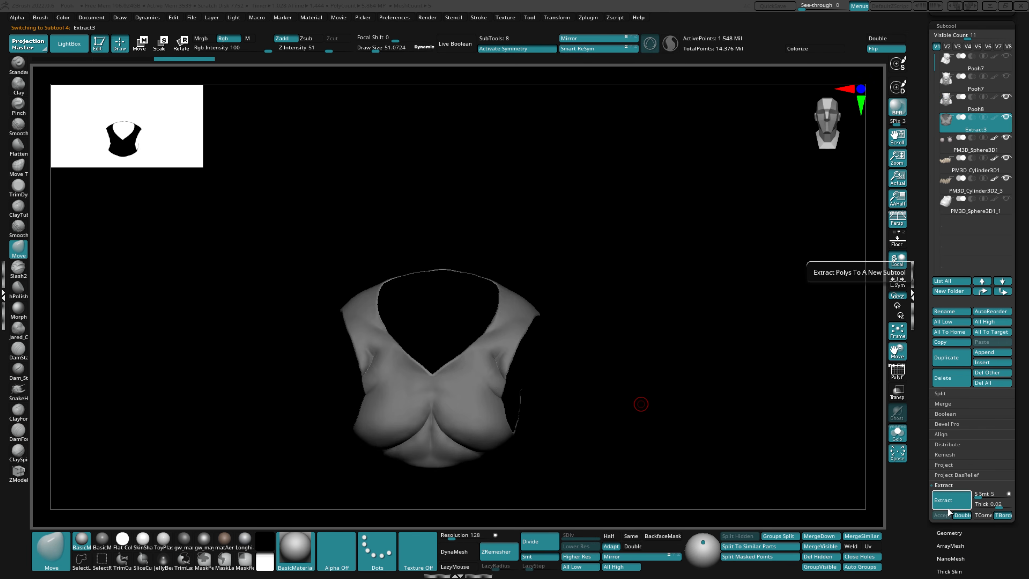
pyautogui.moveTo(639, 402); pyautogui.dragTo(517, 431)
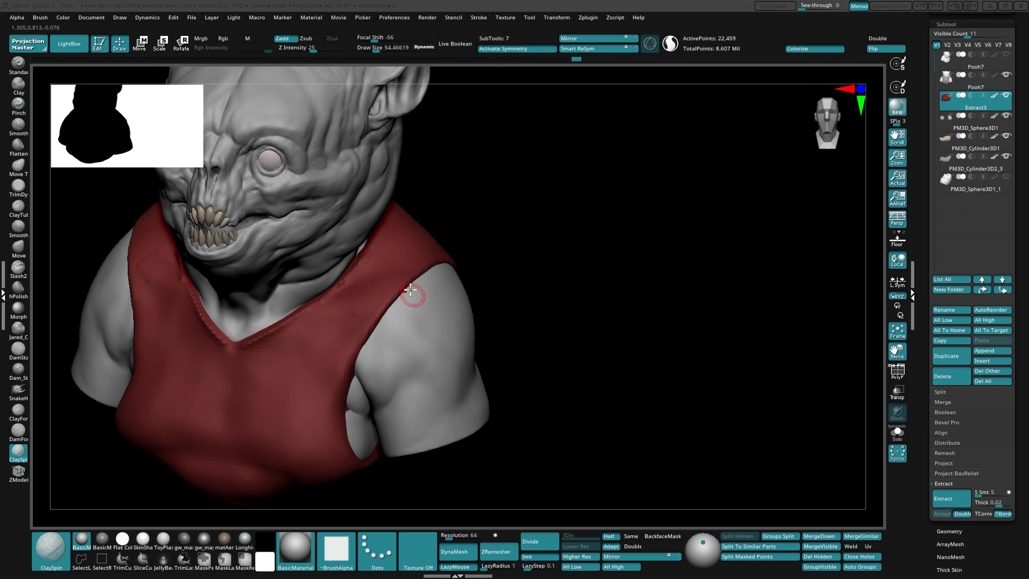
pyautogui.moveTo(413, 295)
pyautogui.keyDown('ctrl'); pyautogui.mouseDown()
pyautogui.moveTo(356, 318)
pyautogui.moveTo(340, 357)
pyautogui.mouseUp(); pyautogui.keyUp('ctrl')
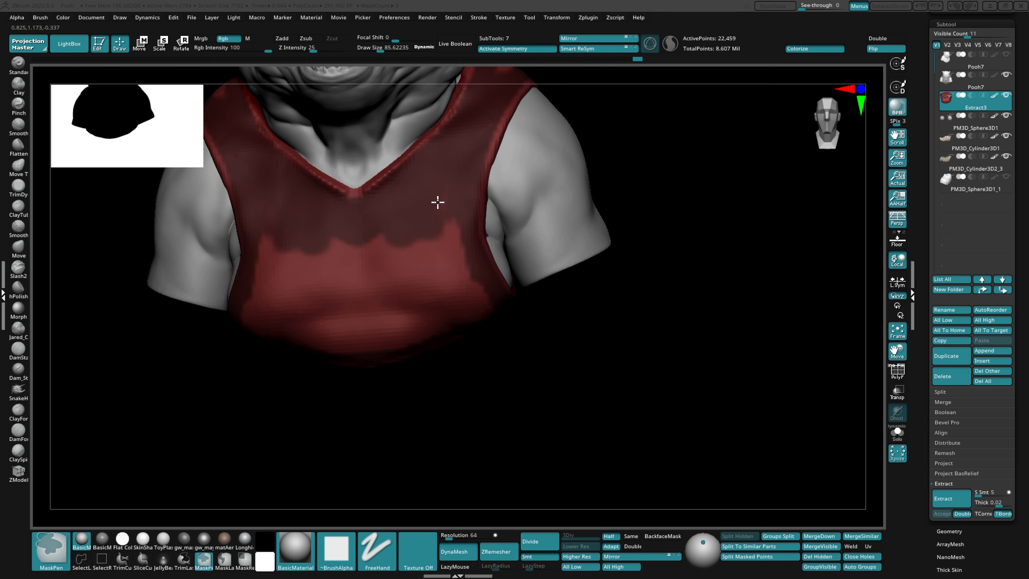
pyautogui.keyDown('ctrl'); pyautogui.moveTo(438, 201); pyautogui.dragTo(334, 251); pyautogui.keyUp('ctrl')
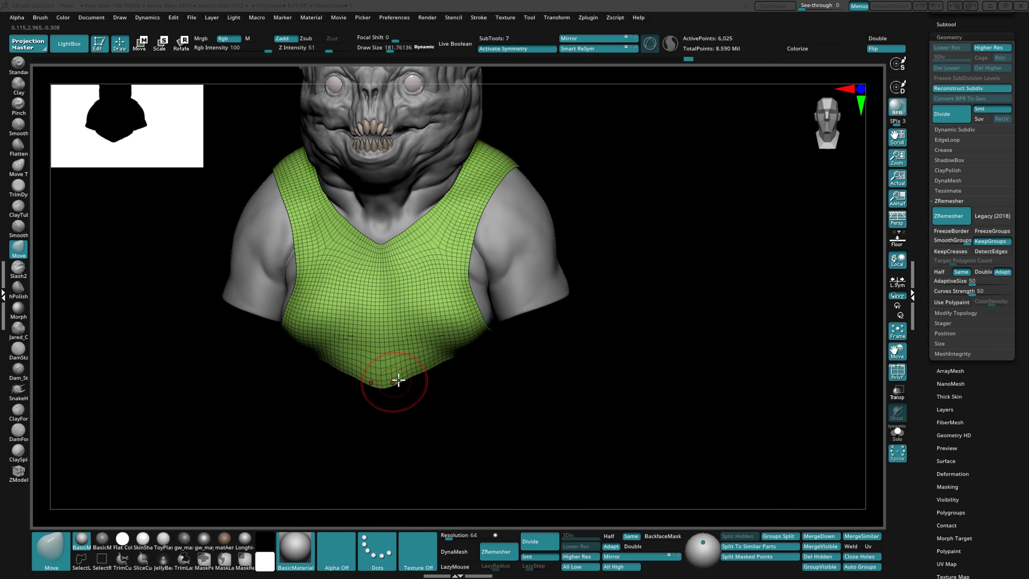
# Reshape the shirt's lower hem at the front and under the arm with the Move brush, and smooth its edge
pyautogui.moveTo(452, 371); pyautogui.dragTo(494, 346)
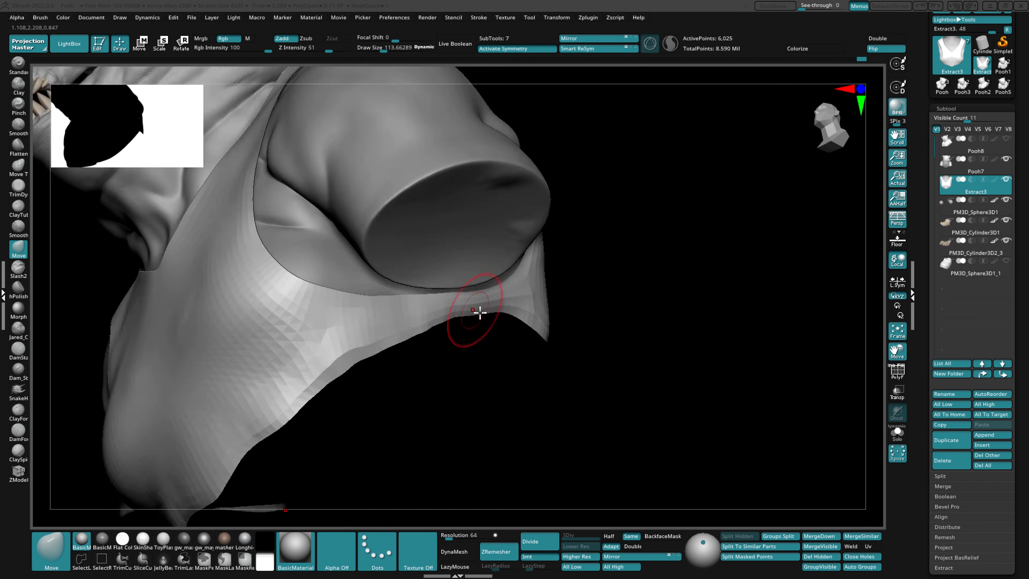
pyautogui.press('space')
pyautogui.moveTo(467, 308); pyautogui.dragTo(460, 308)
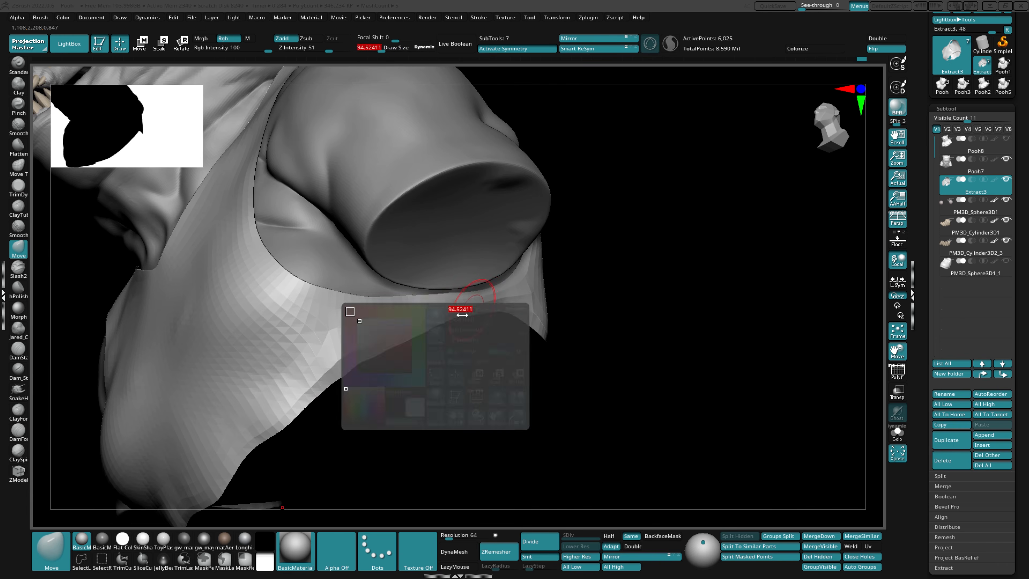
pyautogui.moveTo(459, 309); pyautogui.dragTo(458, 323, button='right')
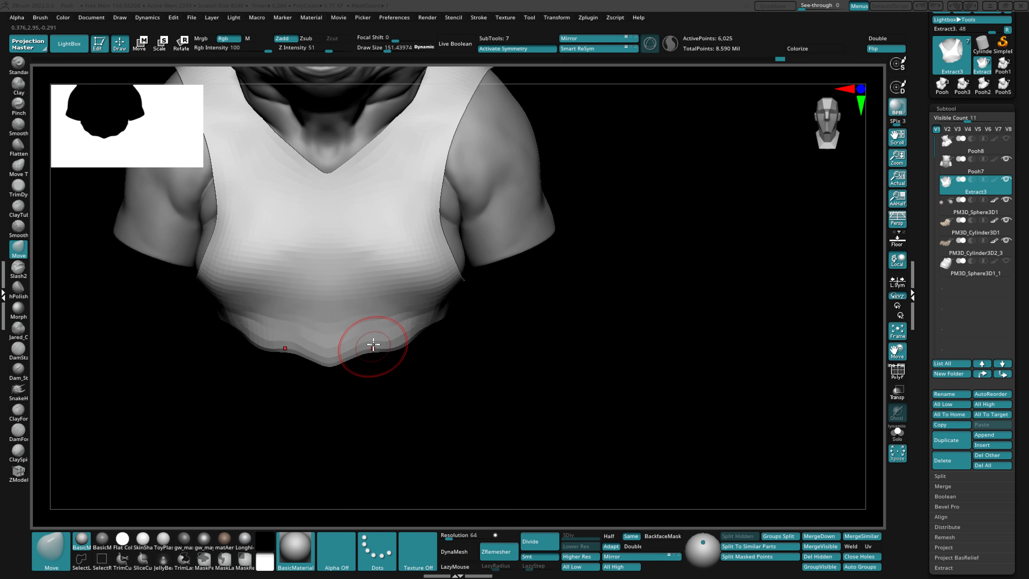
pyautogui.moveTo(372, 340); pyautogui.dragTo(438, 367)
pyautogui.keyDown('ctrl'); pyautogui.moveTo(438, 366); pyautogui.dragTo(263, 359, button='right'); pyautogui.keyUp('ctrl')
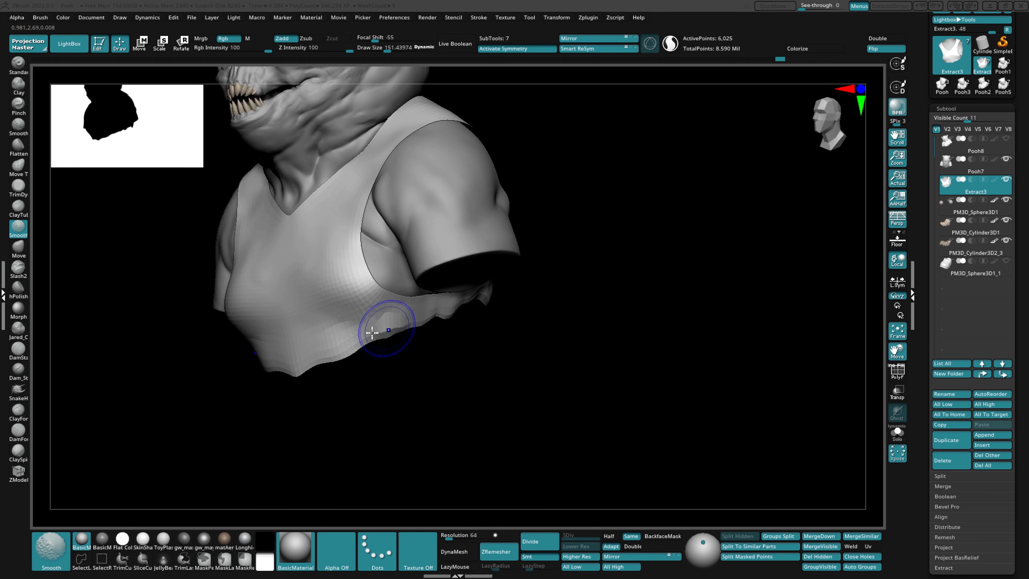
pyautogui.moveTo(387, 328)
pyautogui.keyDown('shift'); pyautogui.mouseDown(button='right')
pyautogui.moveTo(459, 329)
pyautogui.moveTo(402, 337)
pyautogui.mouseUp(button='right'); pyautogui.keyUp('shift')
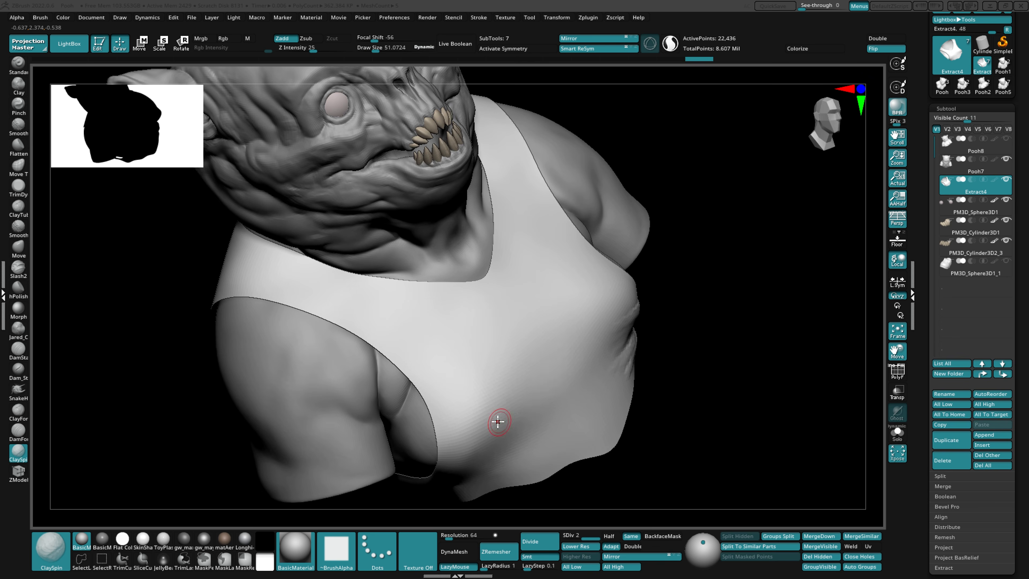
# Sculpt drapery folds across the front and side of the shirt below the chest with the ClaySpin brush
pyautogui.moveTo(498, 421); pyautogui.dragTo(560, 358)
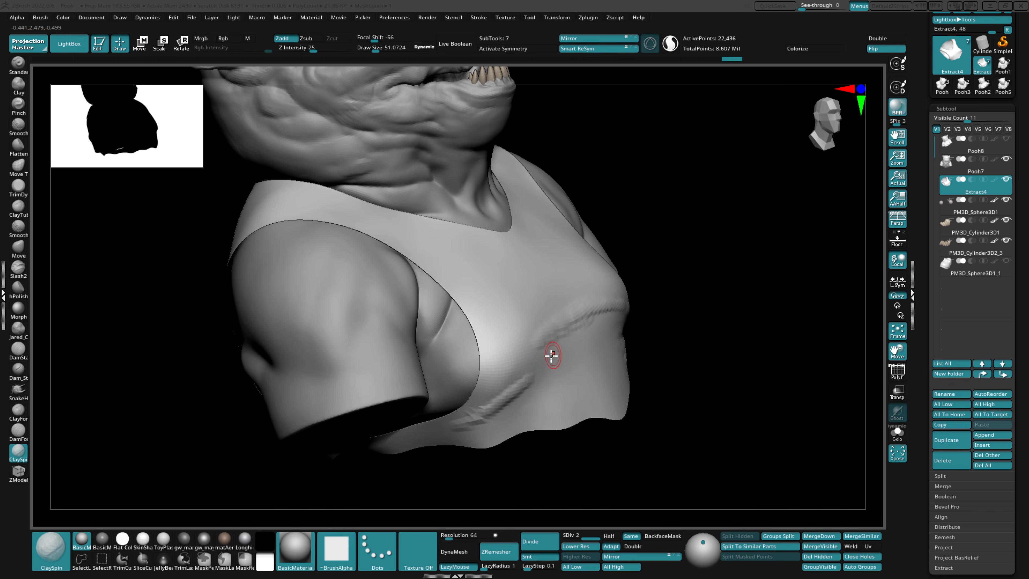
pyautogui.moveTo(552, 355); pyautogui.dragTo(498, 397)
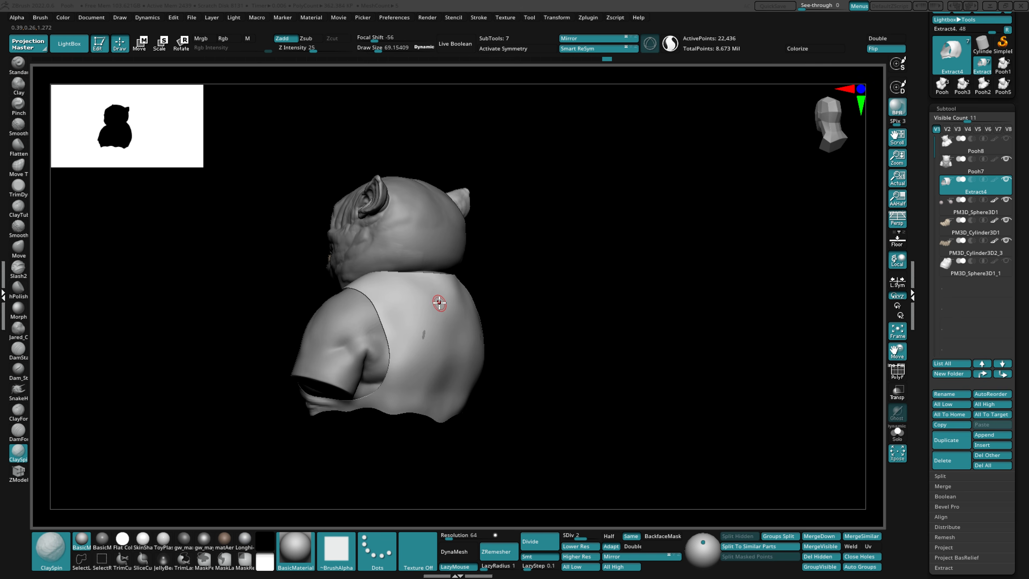
# Sculpt folds from the shirt's upper back over the shoulder strap with ClaySpin, switching subdivision levels, and smooth them
pyautogui.hotkey('shift', 'd')
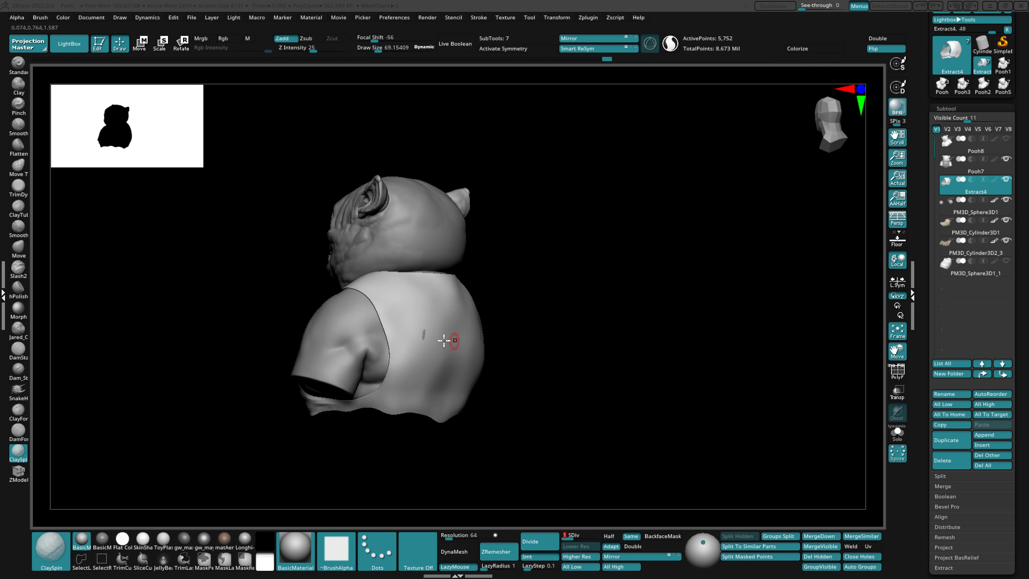
pyautogui.moveTo(446, 340)
pyautogui.keyDown('ctrl'); pyautogui.mouseDown(button='right')
pyautogui.moveTo(417, 377)
pyautogui.moveTo(414, 273)
pyautogui.moveTo(390, 395)
pyautogui.mouseUp(button='right'); pyautogui.keyUp('ctrl')
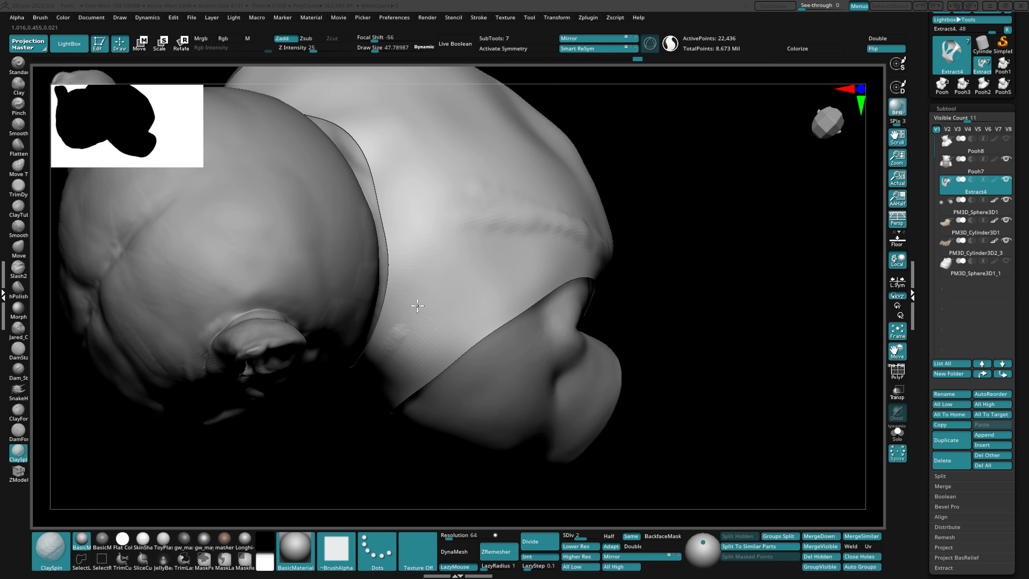
pyautogui.moveTo(535, 211); pyautogui.dragTo(382, 340)
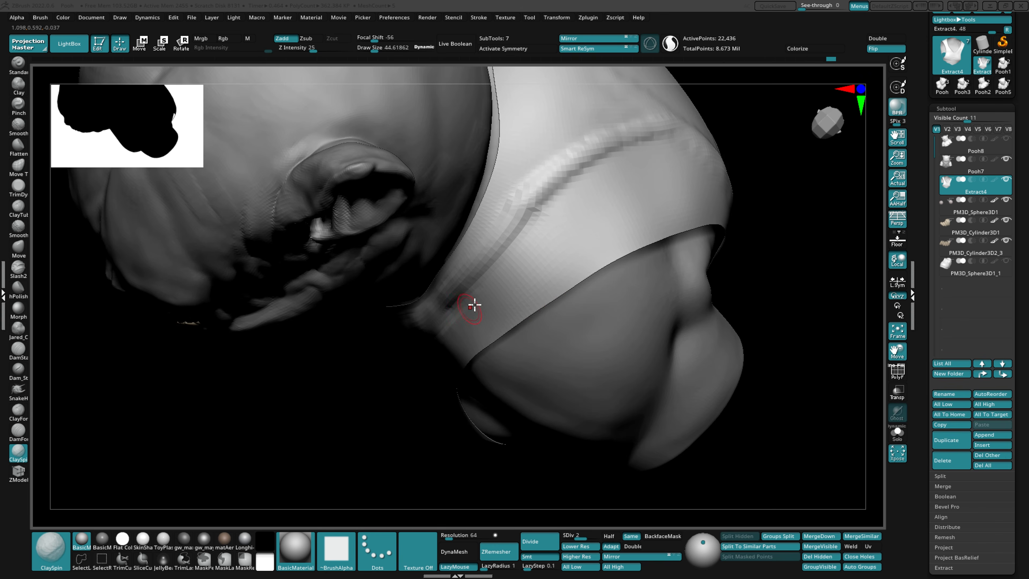
pyautogui.moveTo(471, 301); pyautogui.dragTo(638, 206)
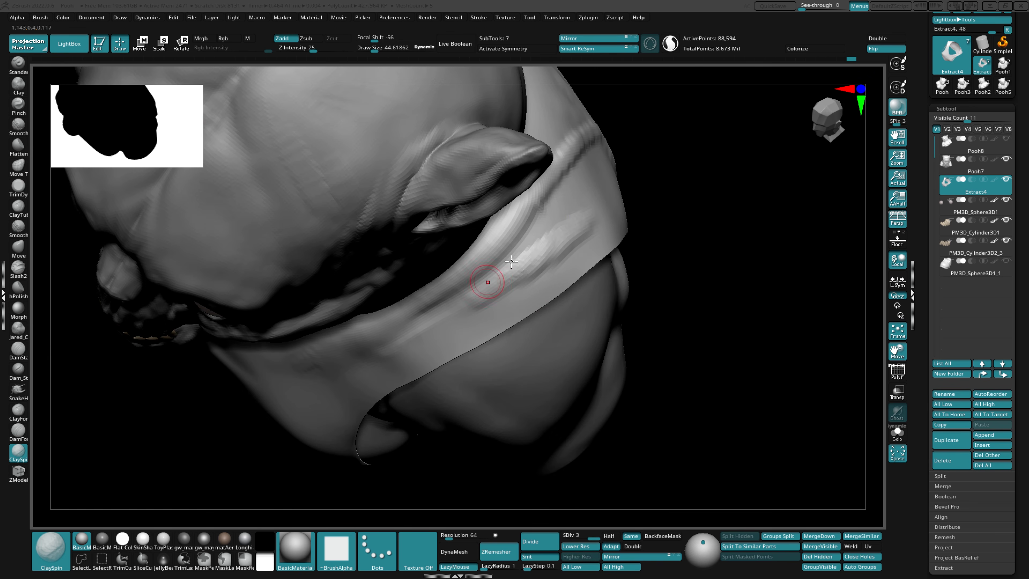
pyautogui.keyDown('shift'); pyautogui.moveTo(487, 285); pyautogui.dragTo(568, 233); pyautogui.keyUp('shift')
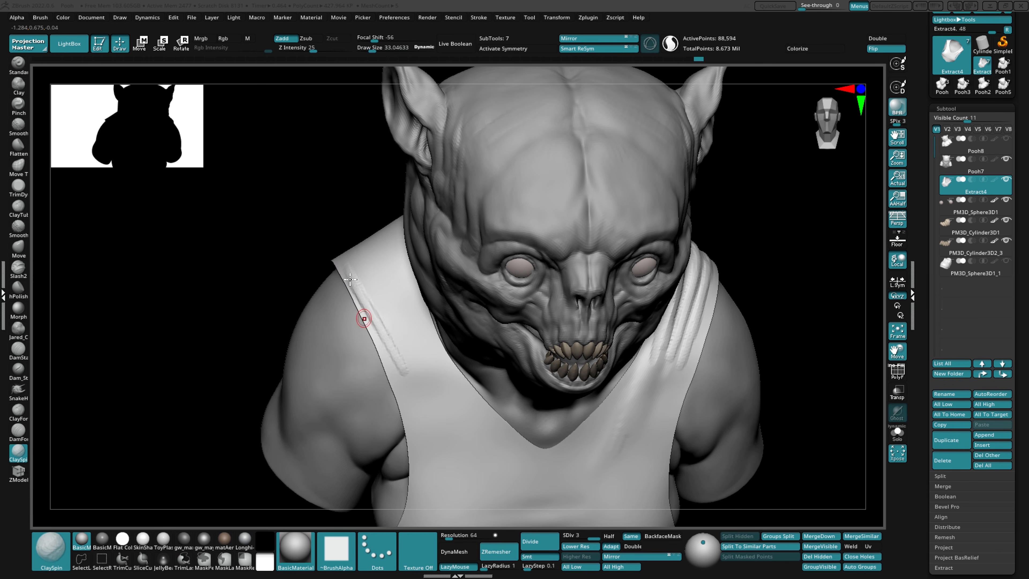
# Sculpt long tension folds down the front of the opposite shoulder strap with ClaySpin at a draw size of about 33
pyautogui.moveTo(365, 318); pyautogui.dragTo(416, 397)
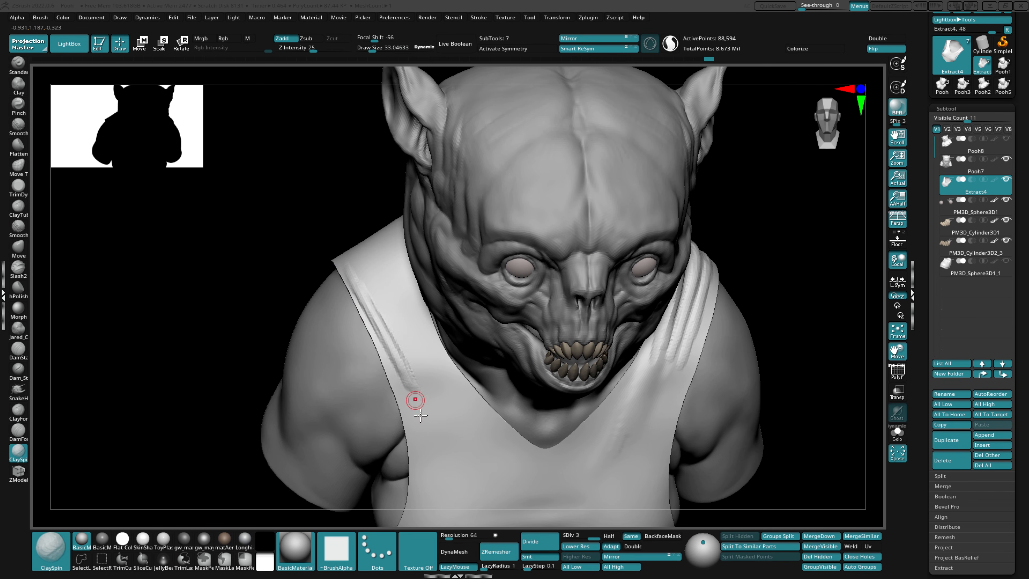
pyautogui.moveTo(369, 245); pyautogui.dragTo(400, 288)
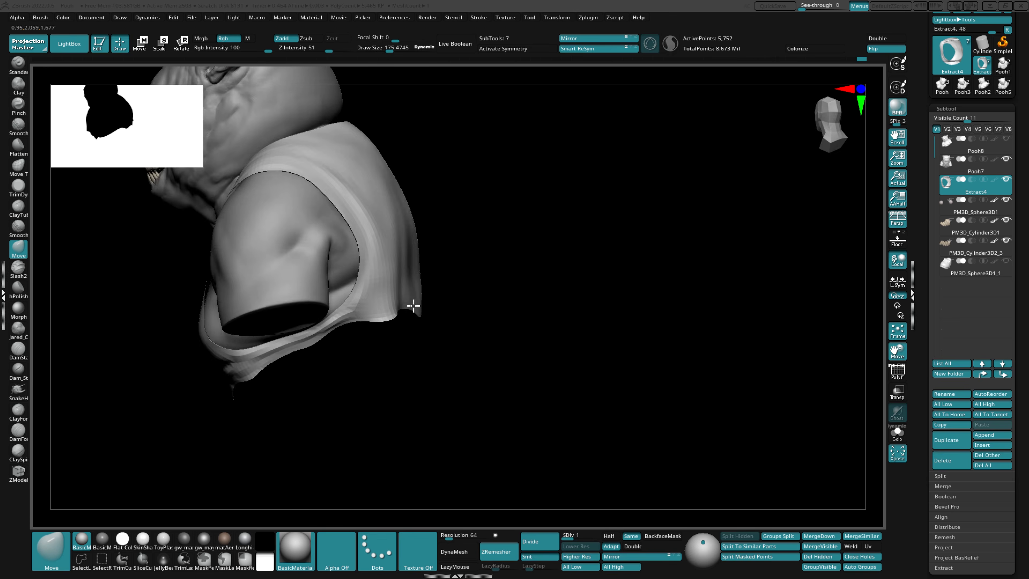
# Sculpt a curved fold across the shirt's upper back below the neckline with ClaySpin, and soften it at a lower subdivision level
pyautogui.press('space')
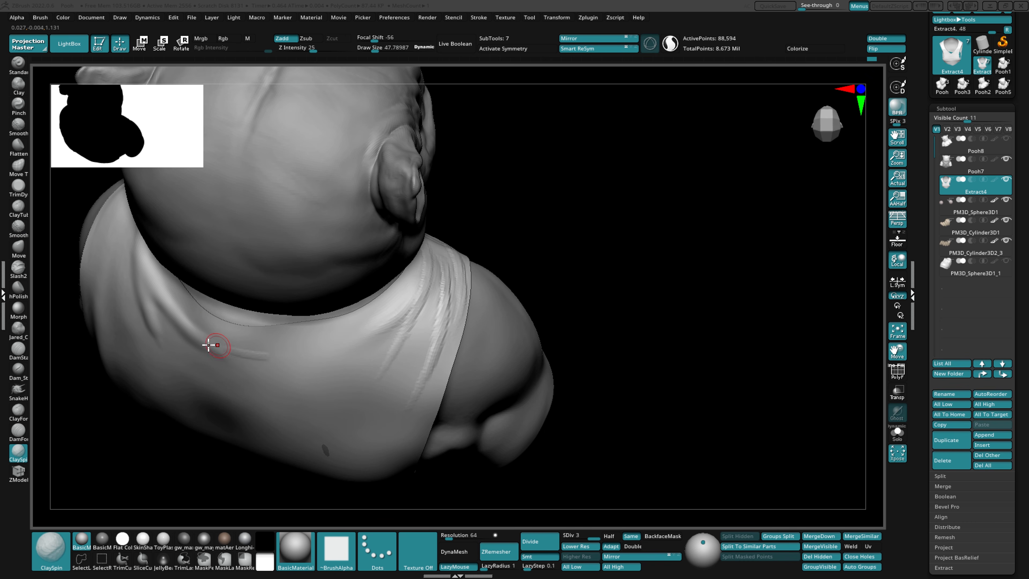
pyautogui.moveTo(209, 345); pyautogui.dragTo(316, 346)
pyautogui.press('shift')
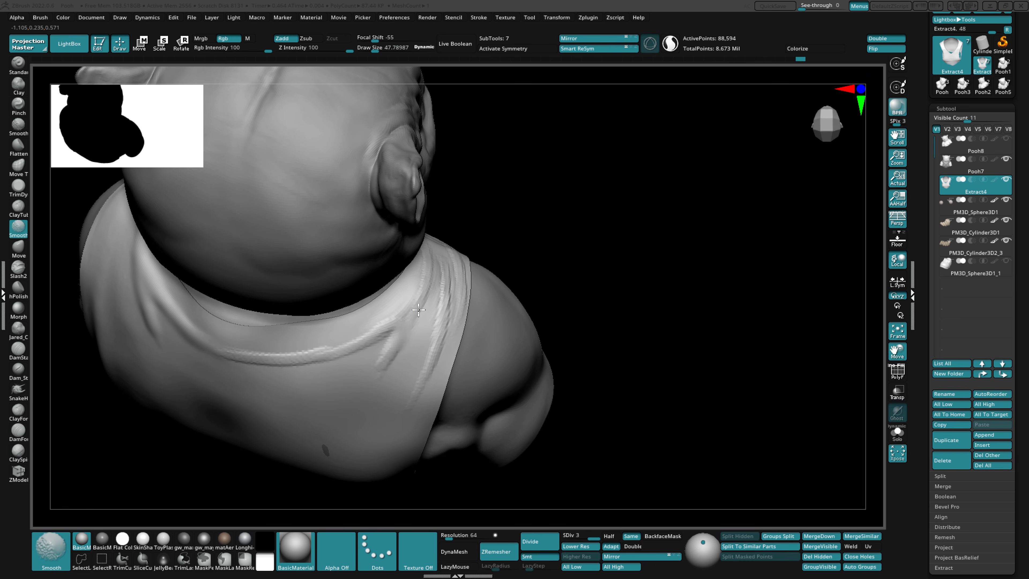
pyautogui.hotkey('shift', 'd')
pyautogui.moveTo(347, 345)
pyautogui.keyDown('ctrl'); pyautogui.mouseDown(button='right')
pyautogui.moveTo(404, 405)
pyautogui.moveTo(384, 422)
pyautogui.moveTo(317, 393)
pyautogui.moveTo(345, 388)
pyautogui.mouseUp(button='right'); pyautogui.keyUp('ctrl')
pyautogui.press('space')
pyautogui.moveTo(345, 388); pyautogui.dragTo(348, 388)
pyautogui.keyDown('shift'); pyautogui.moveTo(369, 374); pyautogui.dragTo(441, 314); pyautogui.keyUp('shift')
pyautogui.moveTo(441, 314)
pyautogui.mouseDown(button='right')
pyautogui.moveTo(449, 350)
pyautogui.moveTo(473, 350)
pyautogui.mouseUp(button='right')
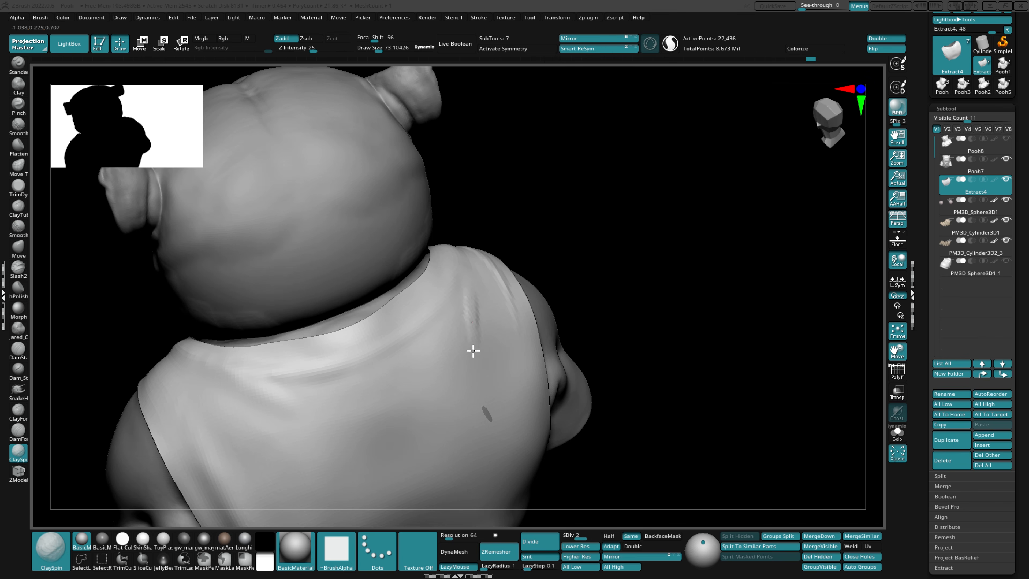
pyautogui.keyDown('shift'); pyautogui.moveTo(472, 333); pyautogui.dragTo(461, 370); pyautogui.keyUp('shift')
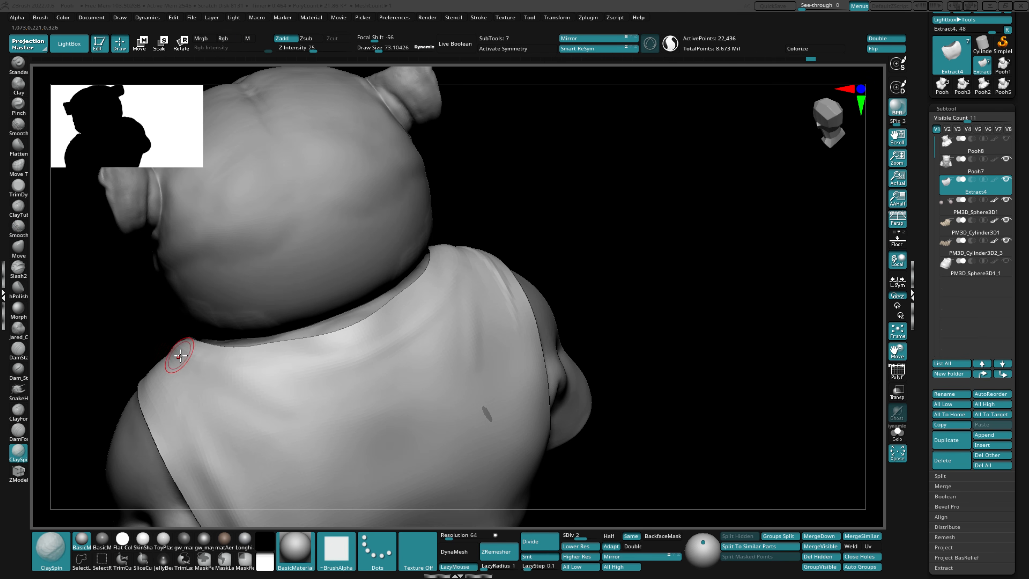
# Adjust the draw size, sculpt a fold from the other shoulder onto the shirt's back, and smooth it
pyautogui.press('space')
pyautogui.moveTo(270, 408); pyautogui.dragTo(265, 408)
pyautogui.moveTo(265, 408); pyautogui.dragTo(263, 450, button='right')
pyautogui.moveTo(193, 351); pyautogui.dragTo(303, 390)
pyautogui.keyDown('shift'); pyautogui.moveTo(303, 390); pyautogui.dragTo(267, 376); pyautogui.keyUp('shift')
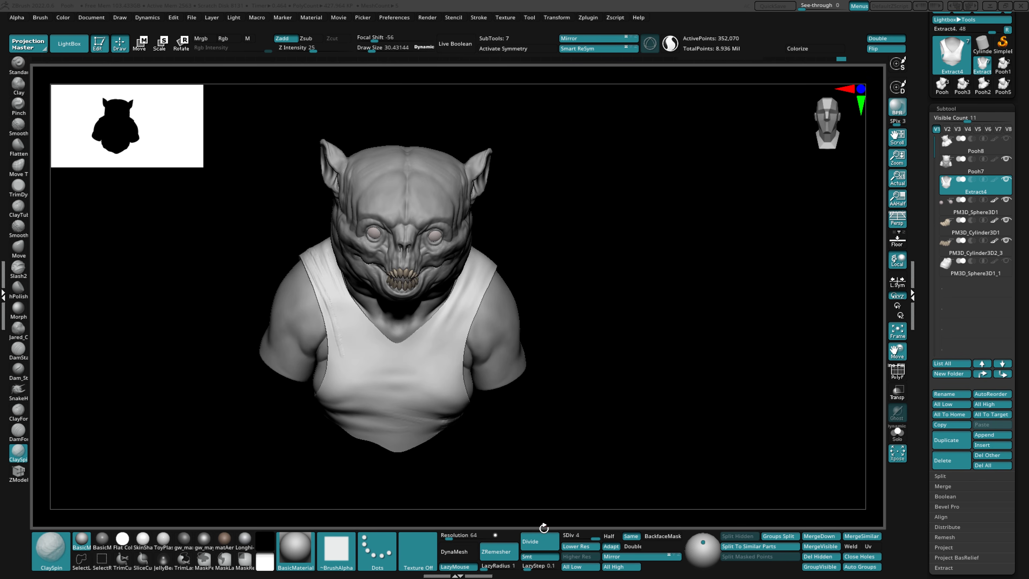
# Mask narrow tear shapes on the shirt's chest beside the armhole with MaskPen at a draw size of about 17
pyautogui.keyDown('ctrl'); pyautogui.moveTo(542, 526); pyautogui.dragTo(453, 365, button='right'); pyautogui.keyUp('ctrl')
pyautogui.press('space')
pyautogui.press('ctrl')
pyautogui.moveTo(450, 369)
pyautogui.mouseDown()
pyautogui.moveTo(435, 359)
pyautogui.moveTo(451, 337)
pyautogui.mouseUp()
pyautogui.press('space')
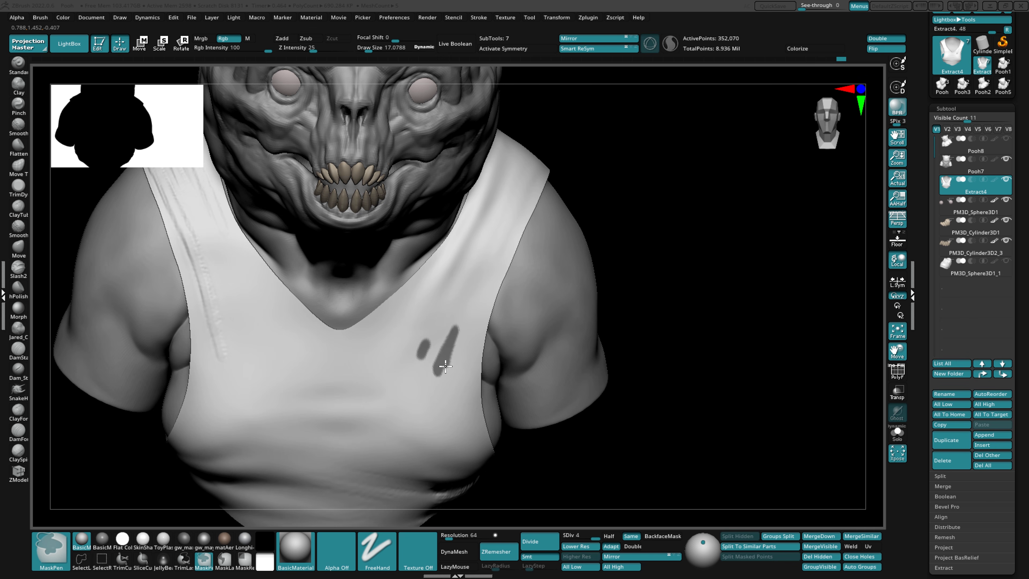
pyautogui.keyDown('alt'); pyautogui.moveTo(439, 363); pyautogui.dragTo(422, 349, button='right'); pyautogui.keyUp('alt')
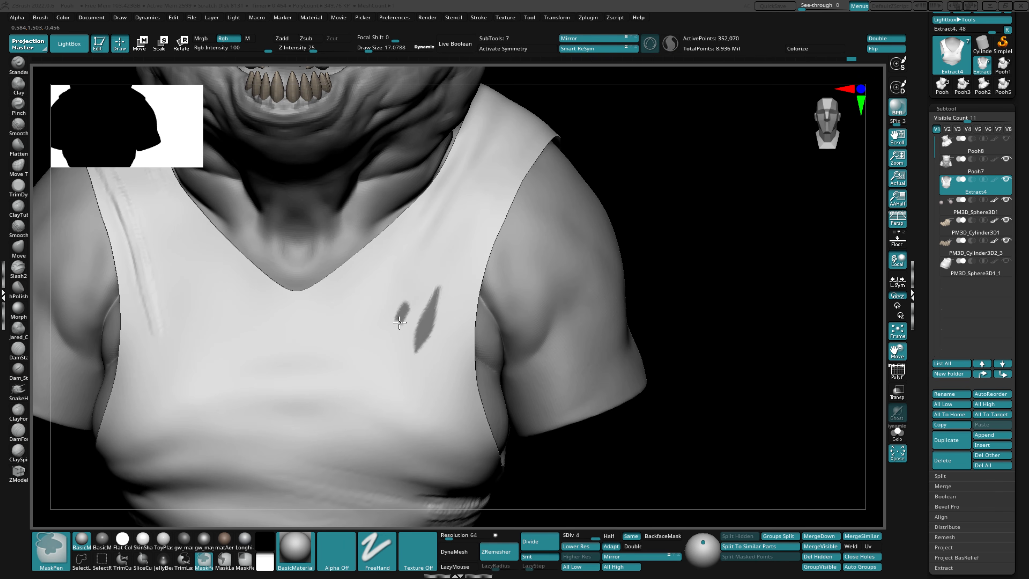
pyautogui.moveTo(399, 322); pyautogui.dragTo(433, 345, button='right')
pyautogui.keyDown('ctrl'); pyautogui.moveTo(432, 349); pyautogui.dragTo(409, 377); pyautogui.keyUp('ctrl')
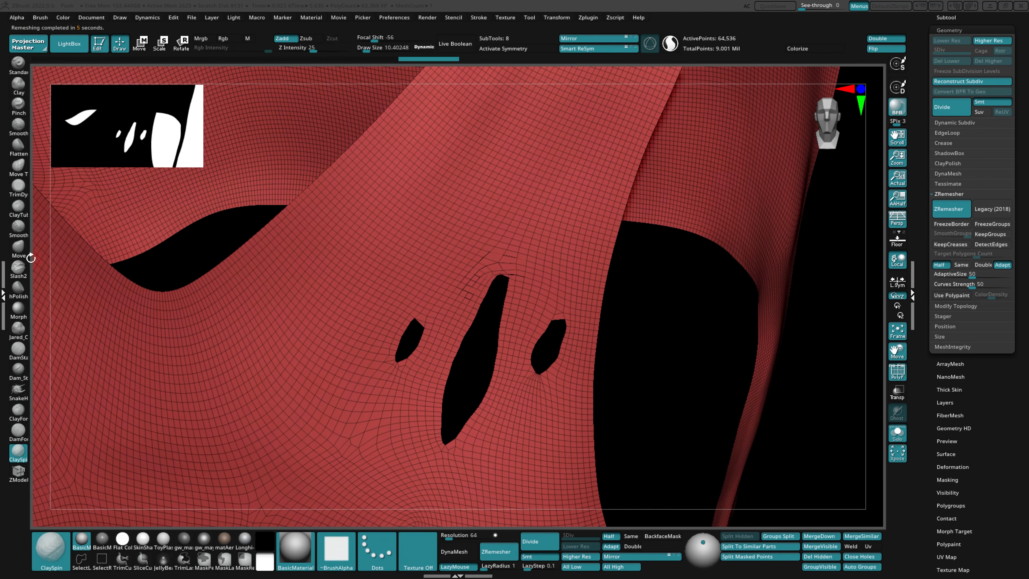
# Adjust the shirt's tear holes with the Move brush and remesh the shirt with ZRemesher
pyautogui.click(18, 248)
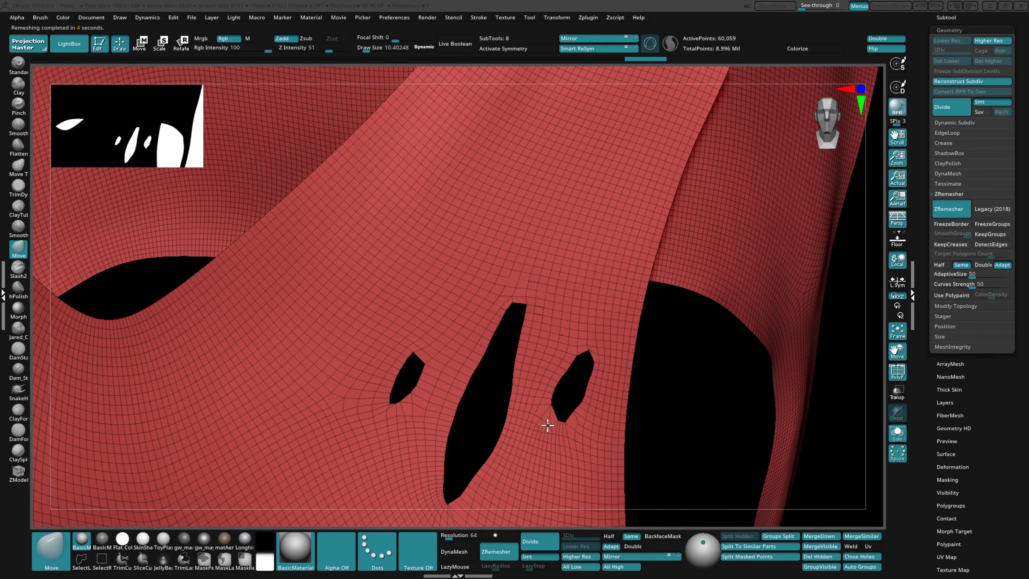
pyautogui.click(951, 209)
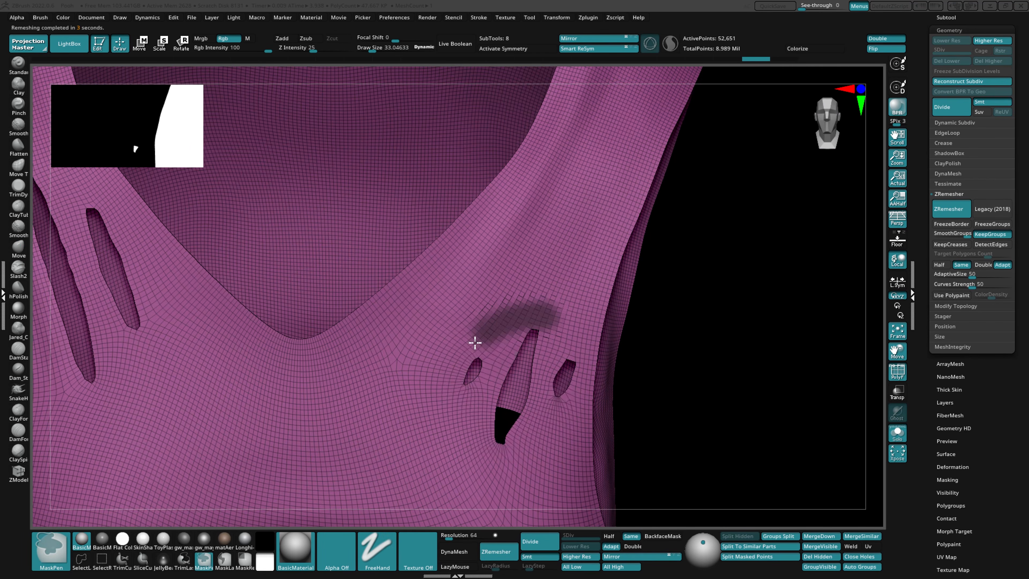
# Mask the fabric around the tear holes on both sides of the chest with MaskPen
pyautogui.keyDown('ctrl'); pyautogui.moveTo(476, 340); pyautogui.dragTo(488, 375); pyautogui.keyUp('ctrl')
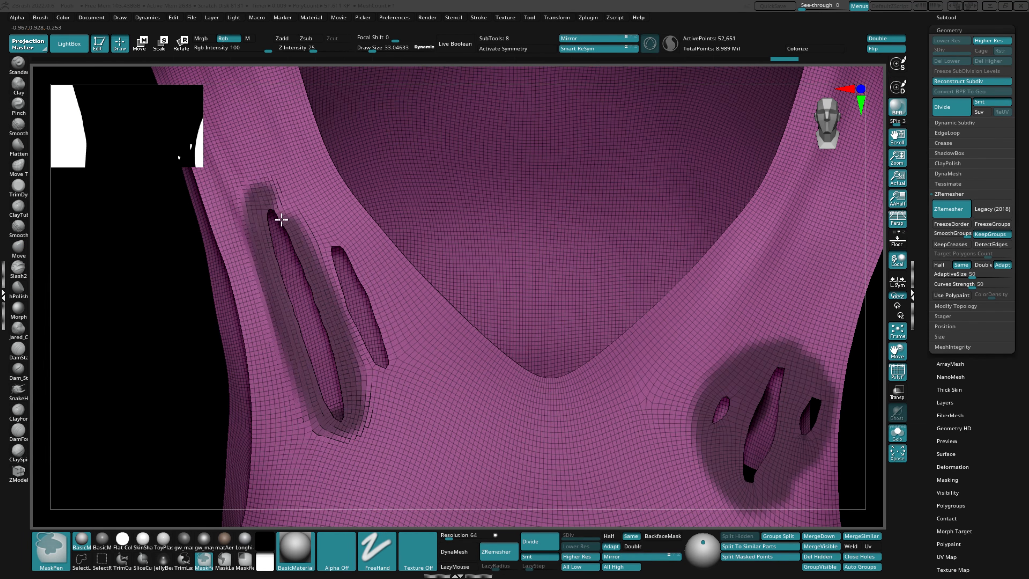
pyautogui.keyDown('ctrl'); pyautogui.moveTo(278, 218); pyautogui.dragTo(372, 232); pyautogui.keyUp('ctrl')
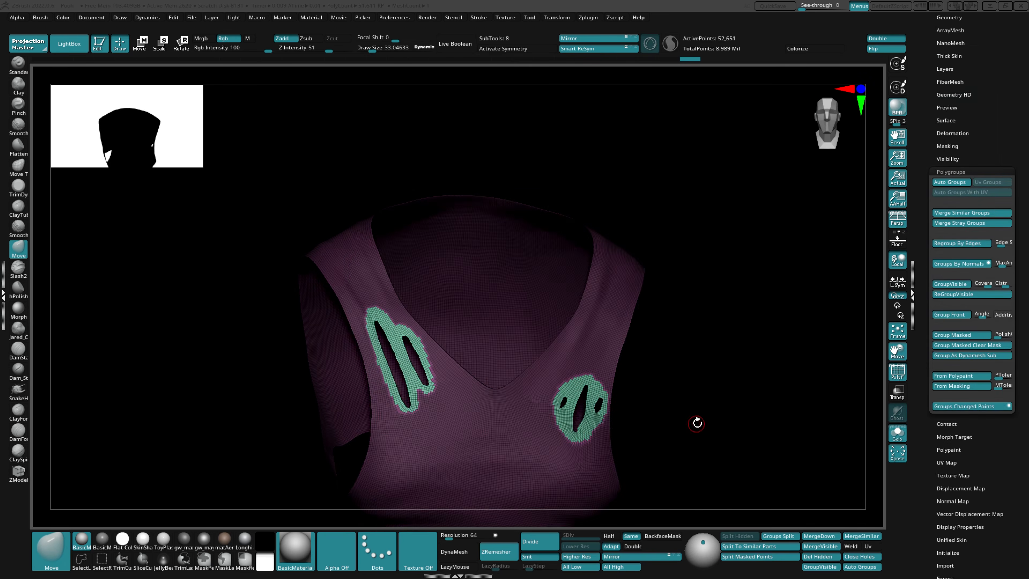
# Reduce the draw size and sculpt a fold across the shirt strap near the neckline with ClaySpin
pyautogui.press('space')
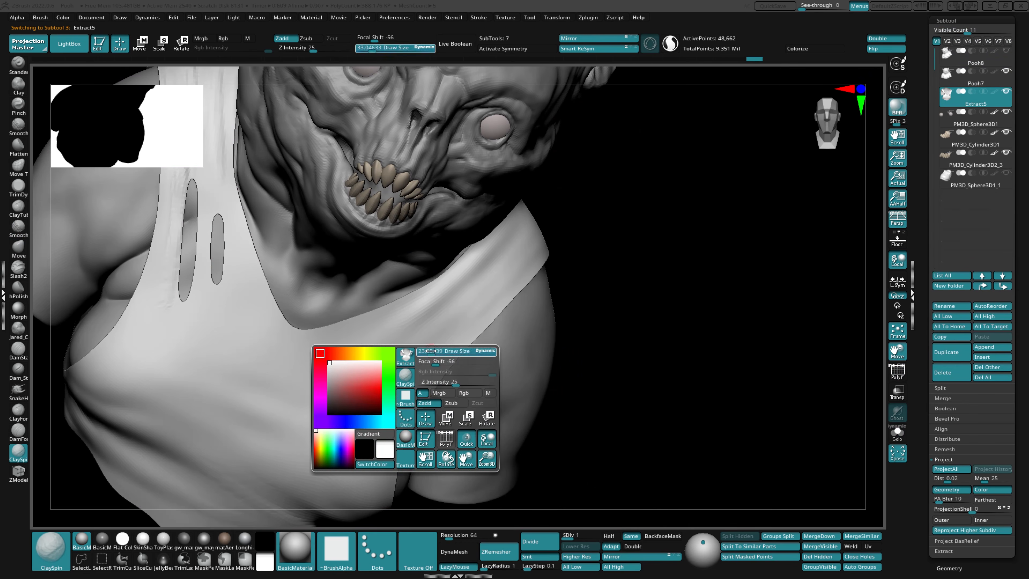
pyautogui.moveTo(448, 323); pyautogui.dragTo(408, 362)
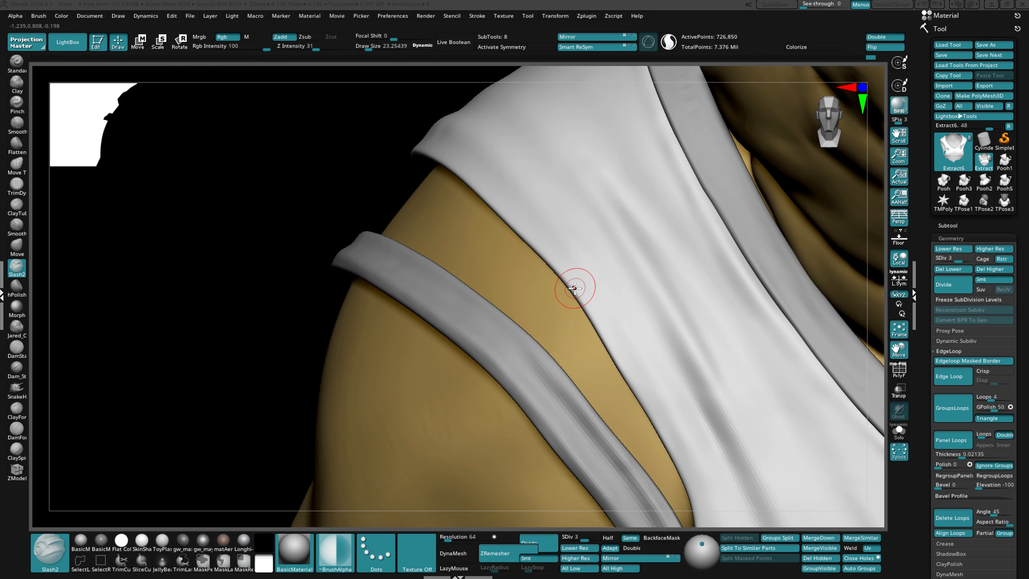
# Carve a crease along the shirt's armhole edge with the Slash2 brush at a draw size of about 23
pyautogui.moveTo(619, 356)
pyautogui.mouseDown(button='right')
pyautogui.moveTo(597, 305)
pyautogui.moveTo(623, 356)
pyautogui.mouseUp(button='right')
pyautogui.moveTo(623, 358); pyautogui.dragTo(651, 408)
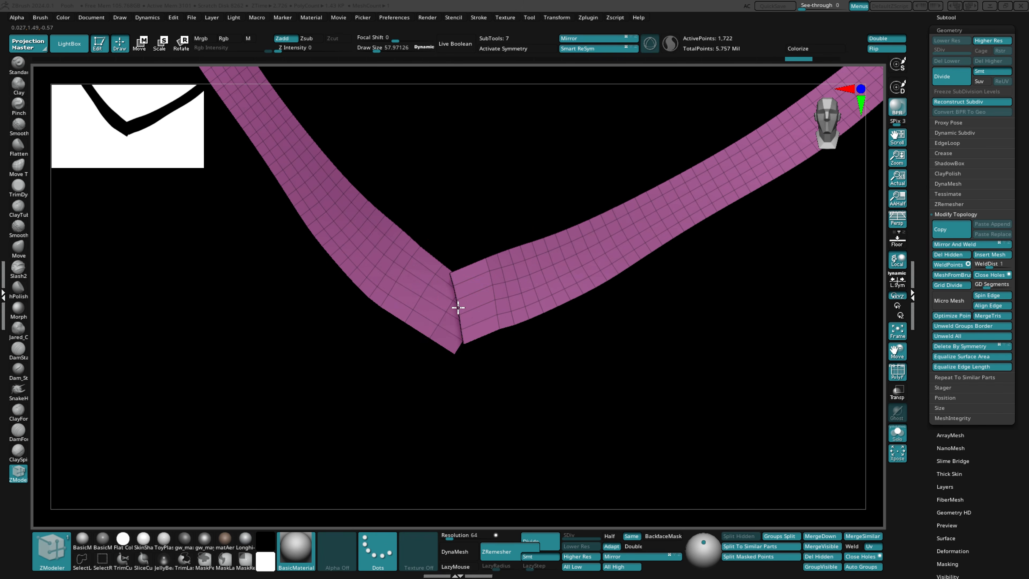
# Extend one end of the collar strip past the V-neck point with ZModeler so the two ends overlap
pyautogui.moveTo(453, 306); pyautogui.dragTo(416, 368)
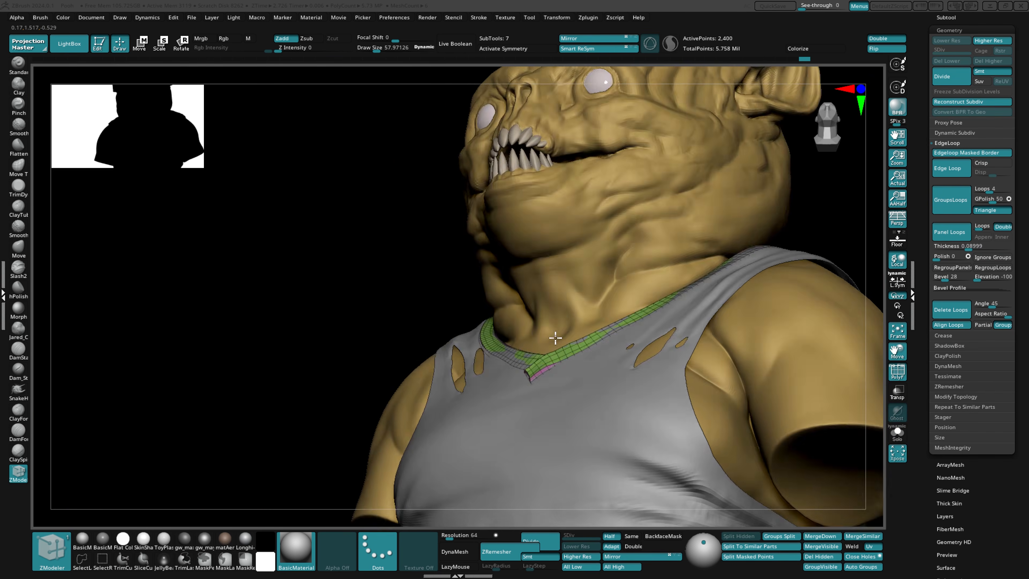
pyautogui.moveTo(555, 338); pyautogui.dragTo(585, 366, button='right')
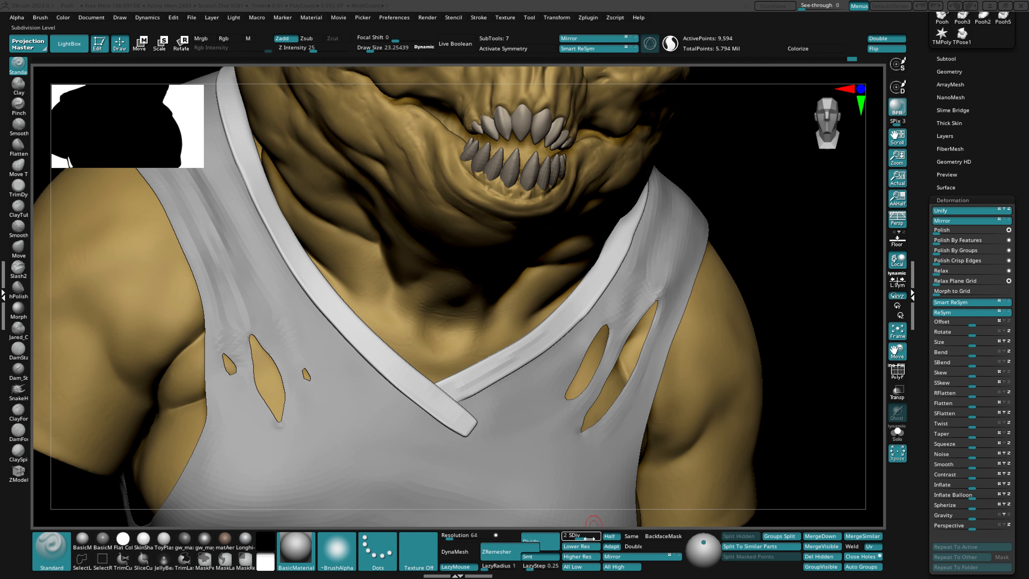
# Raise the collar to subdivision level 3 and refine its surface with the Standard brush at a draw size of about 17
pyautogui.click(589, 536)
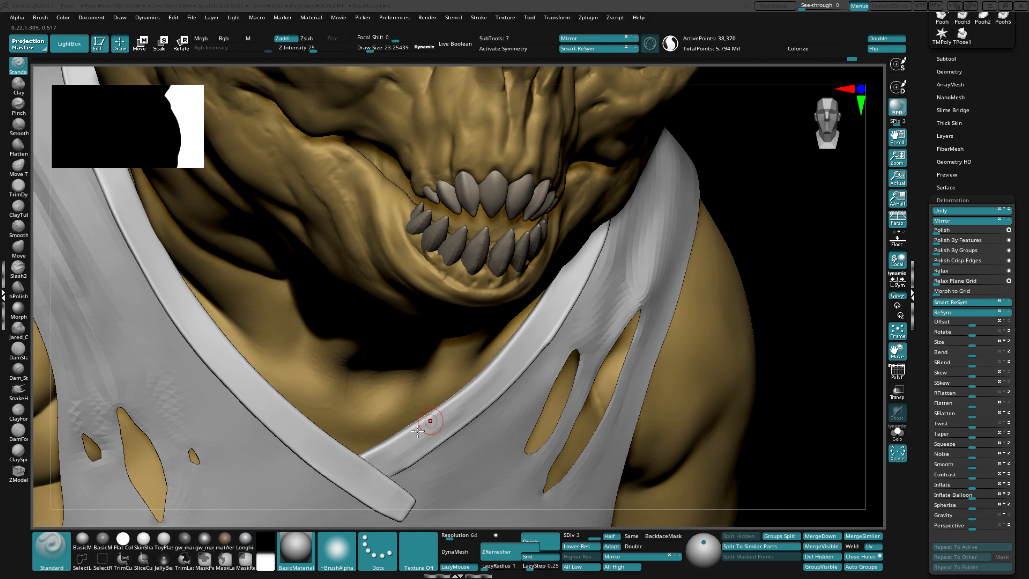
pyautogui.press('space')
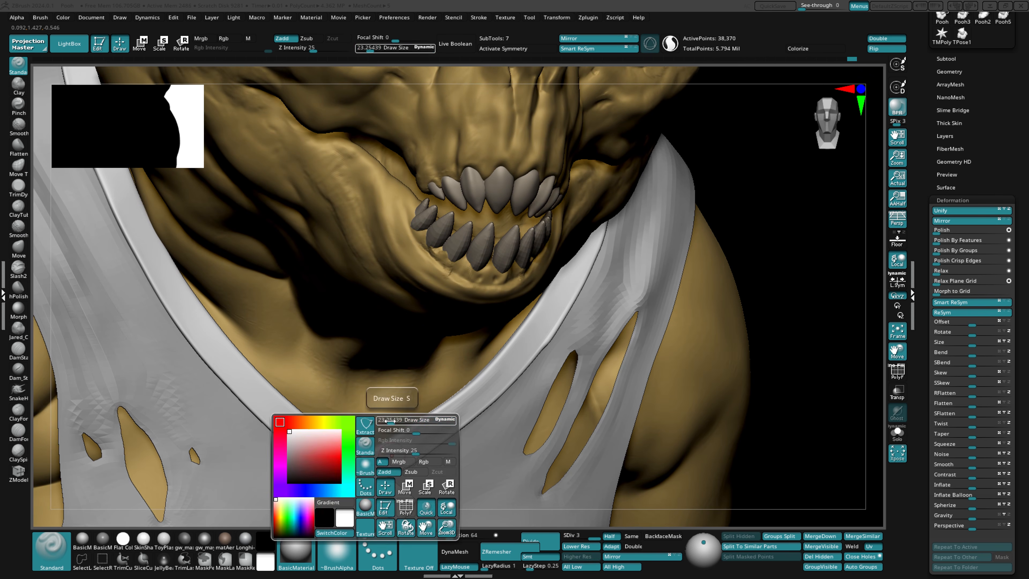
pyautogui.moveTo(390, 421); pyautogui.dragTo(376, 453)
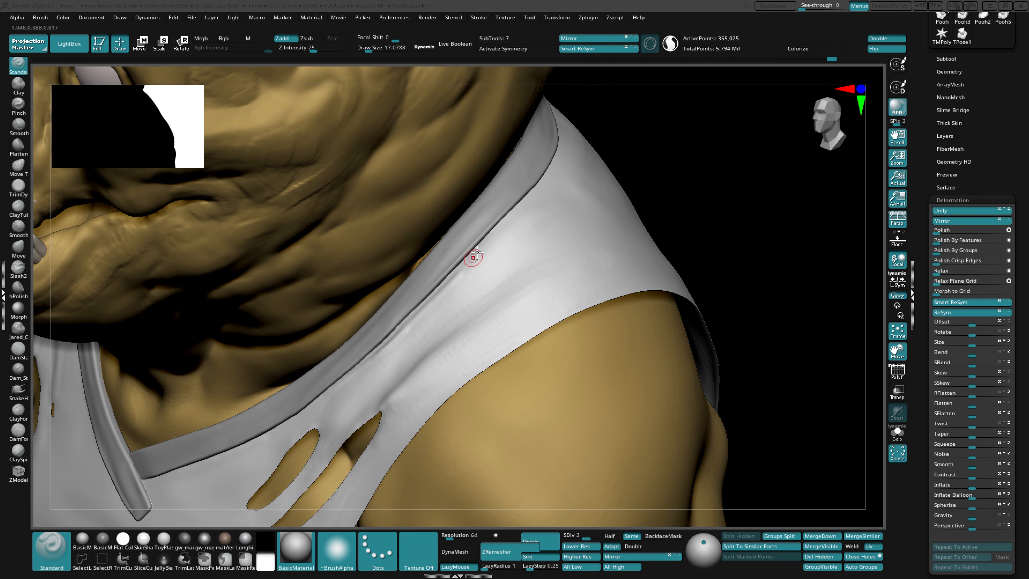
pyautogui.moveTo(476, 253); pyautogui.dragTo(461, 284, button='right')
pyautogui.press('shift')
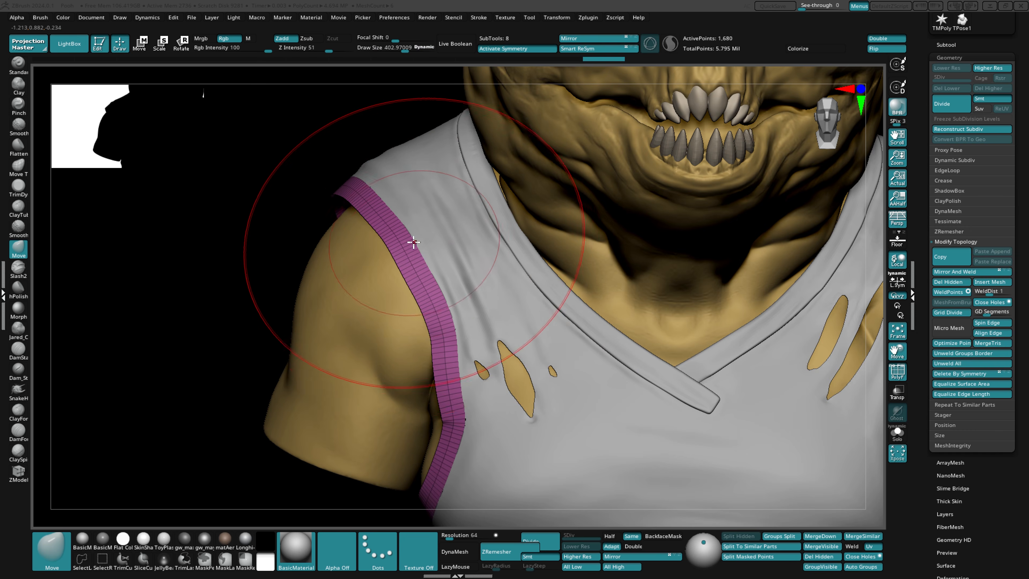
# Shape the armhole trim strip with Move and sculpt ridges along it with the Standard brush at a draw size of about 19
pyautogui.moveTo(409, 244)
pyautogui.mouseDown(button='right')
pyautogui.moveTo(446, 255)
pyautogui.moveTo(372, 248)
pyautogui.moveTo(412, 241)
pyautogui.mouseUp(button='right')
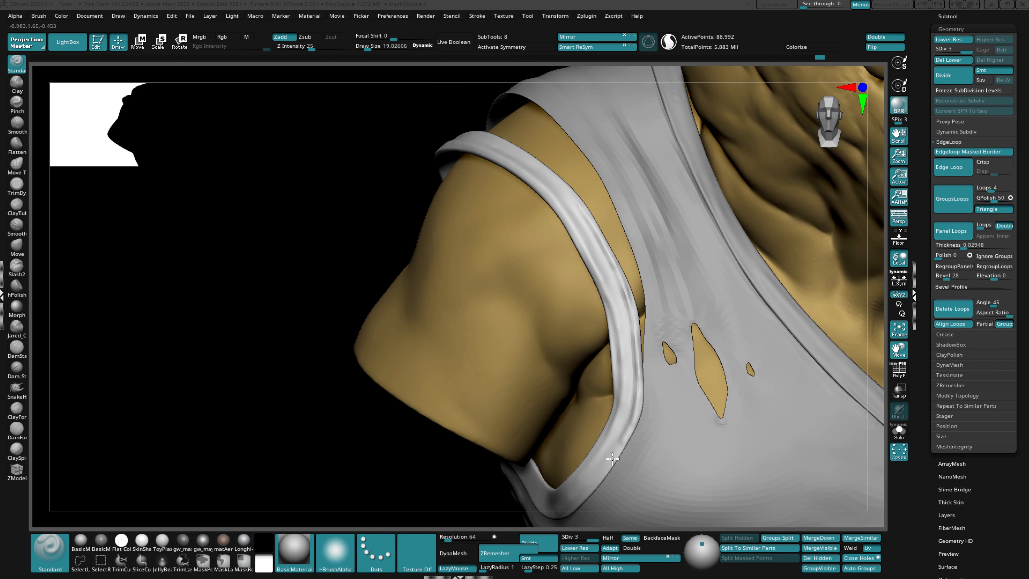
pyautogui.moveTo(612, 459); pyautogui.dragTo(606, 464, button='right')
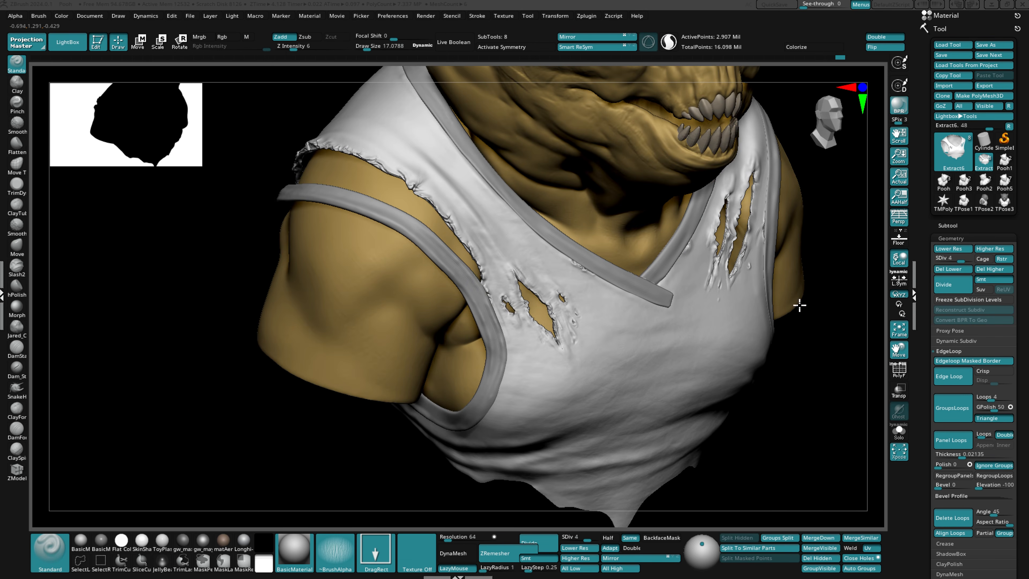
# Lower the shirt to subdivision level 3 and sharpen the fold beneath the armhole with the Standard brush at a draw size of about 17
pyautogui.moveTo(799, 305); pyautogui.dragTo(642, 365)
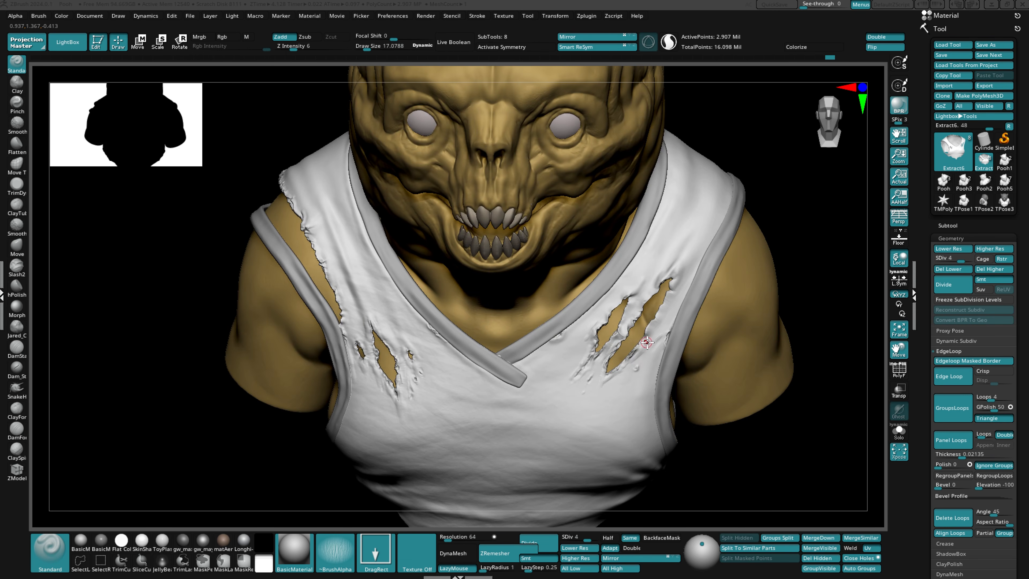
pyautogui.hotkey('shift', 'd')
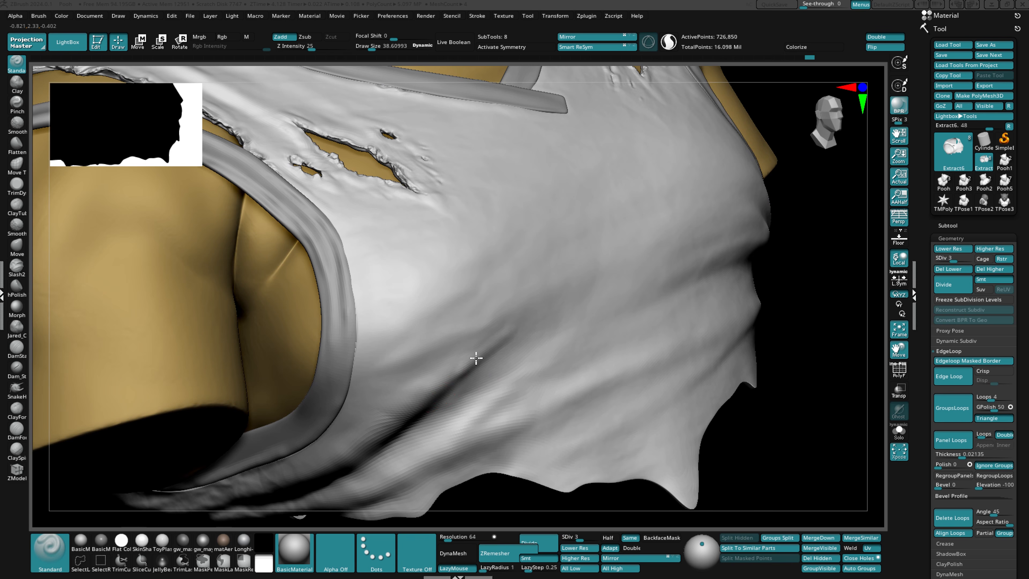
pyautogui.press('space')
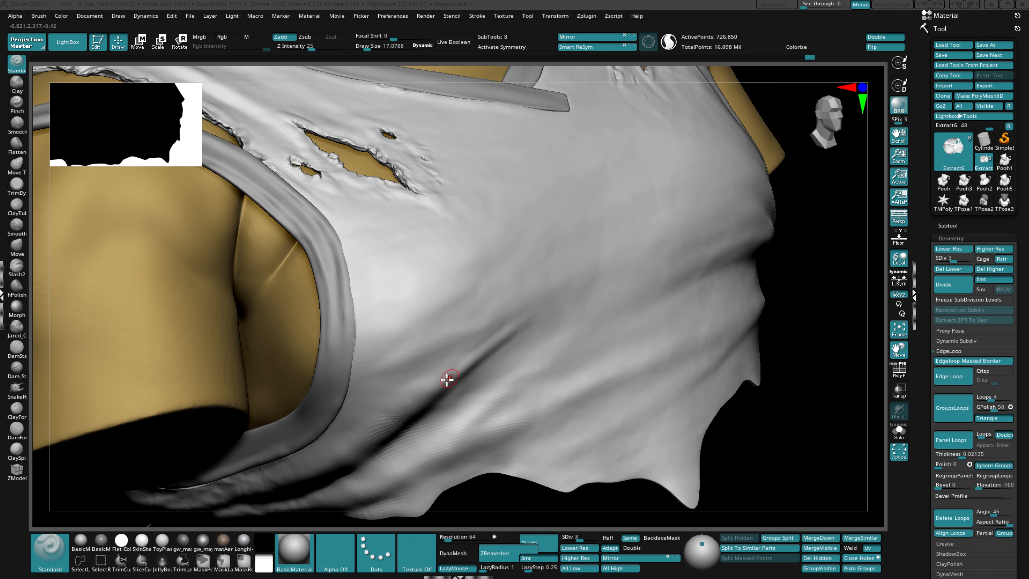
pyautogui.press('shift')
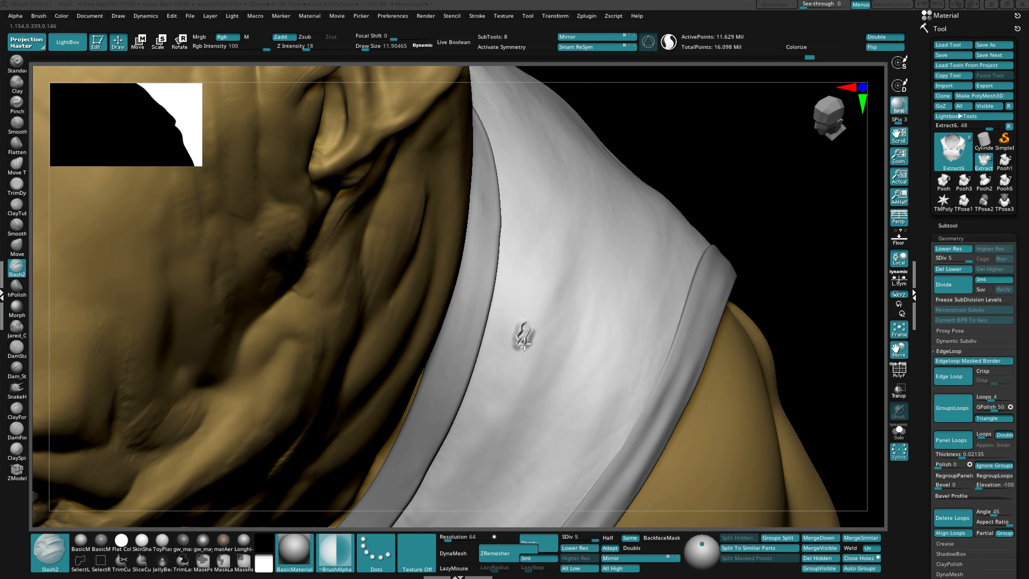
# Carve small damage marks on the shoulder strap and beside its armhole trim with Slash2 at a draw size of about 12
pyautogui.moveTo(524, 344); pyautogui.dragTo(526, 327)
pyautogui.moveTo(649, 332); pyautogui.dragTo(660, 314)
pyautogui.moveTo(661, 314); pyautogui.dragTo(671, 284)
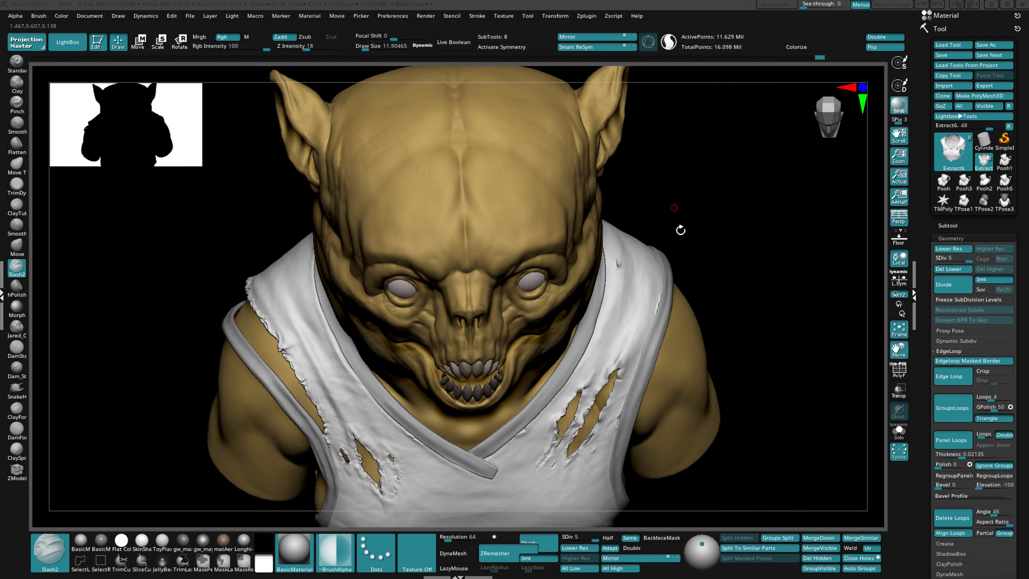
pyautogui.moveTo(681, 230); pyautogui.dragTo(696, 227)
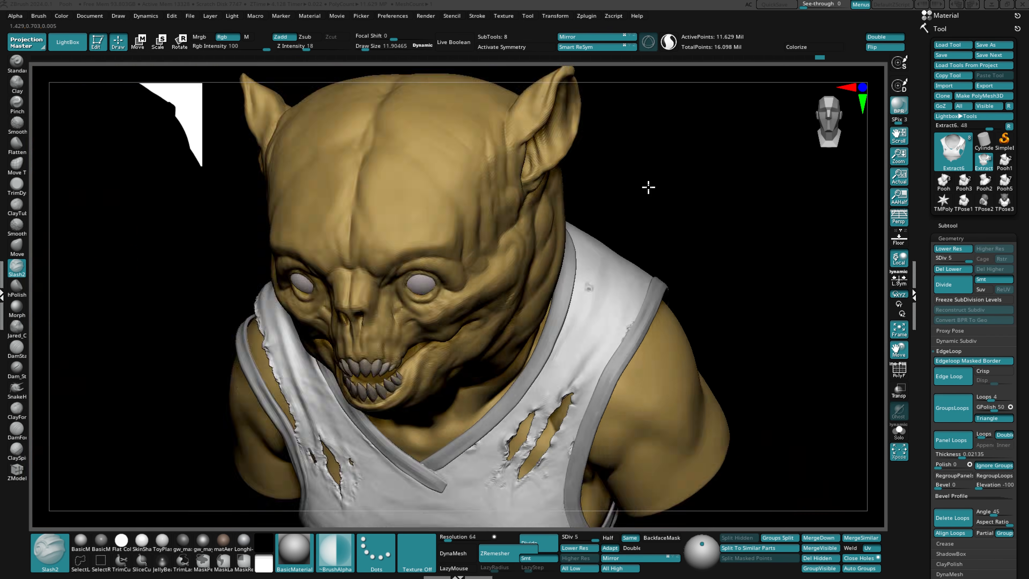
pyautogui.moveTo(648, 184)
pyautogui.mouseDown()
pyautogui.moveTo(709, 296)
pyautogui.moveTo(692, 319)
pyautogui.mouseUp()
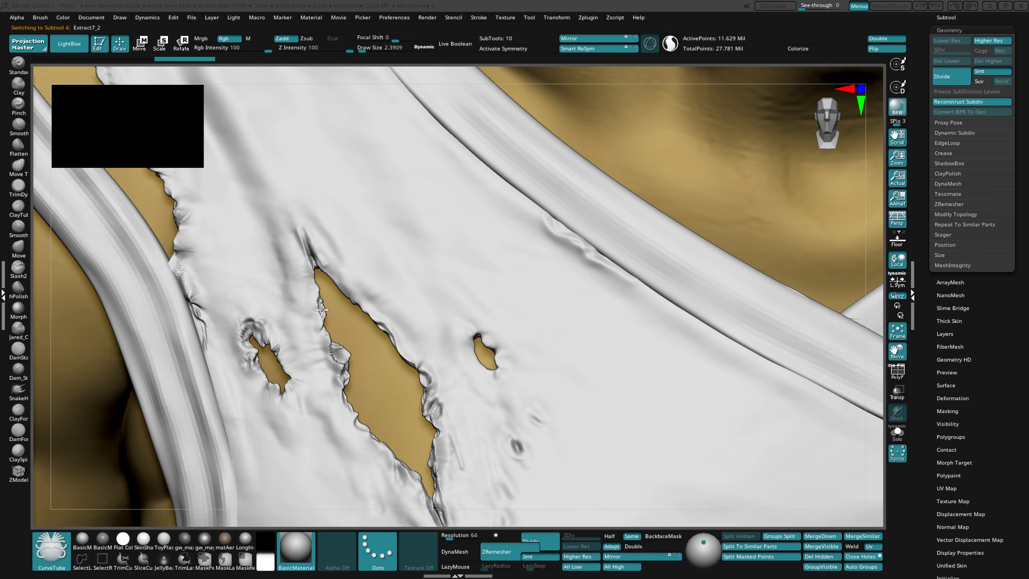
# String thin CurveTube threads across the chest tears, and carve Slash2 damage marks on the shirt beside the armhole trim
pyautogui.moveTo(396, 291); pyautogui.dragTo(334, 277, button='right')
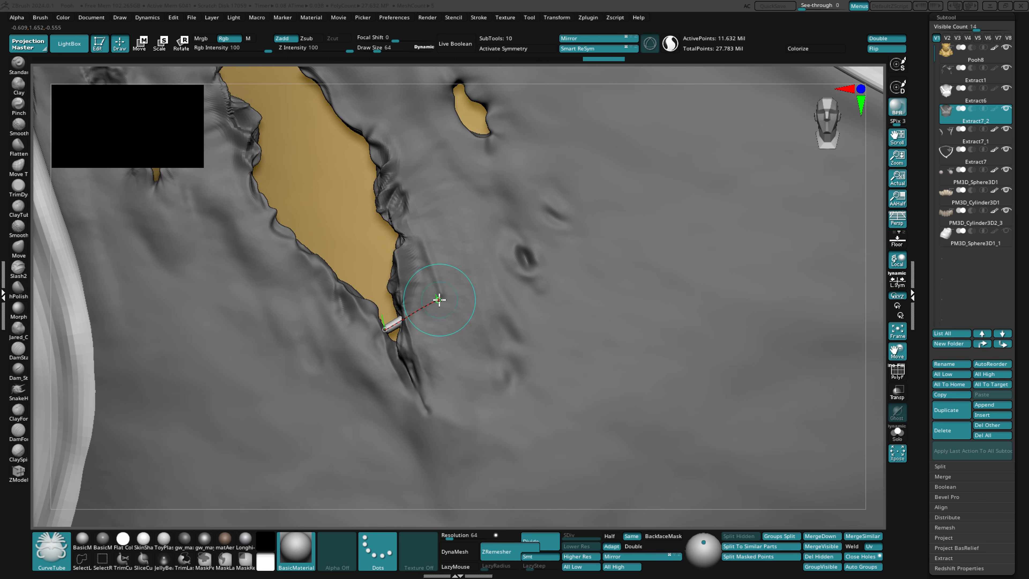
pyautogui.moveTo(379, 333); pyautogui.dragTo(377, 336)
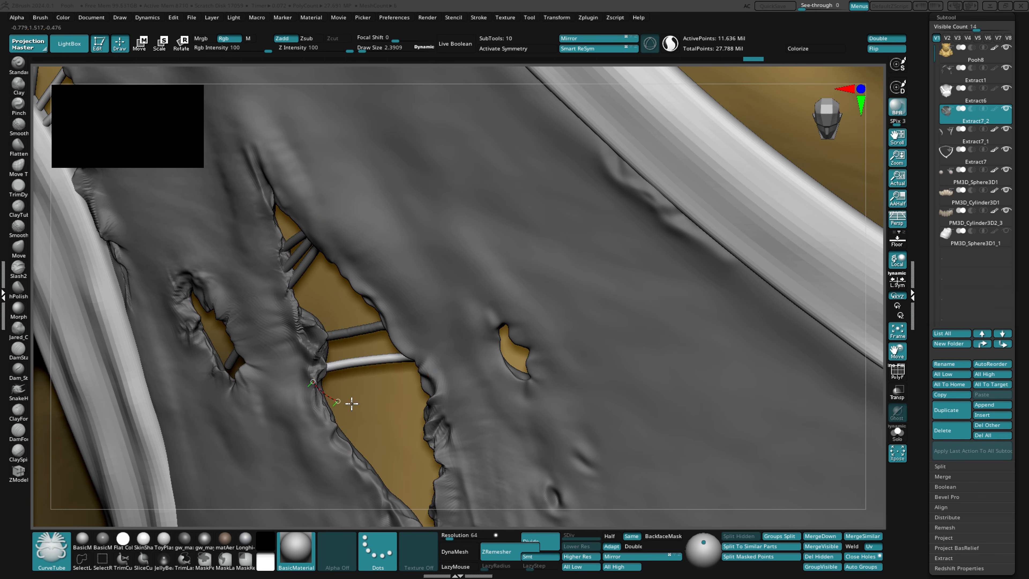
pyautogui.moveTo(487, 387); pyautogui.dragTo(468, 386)
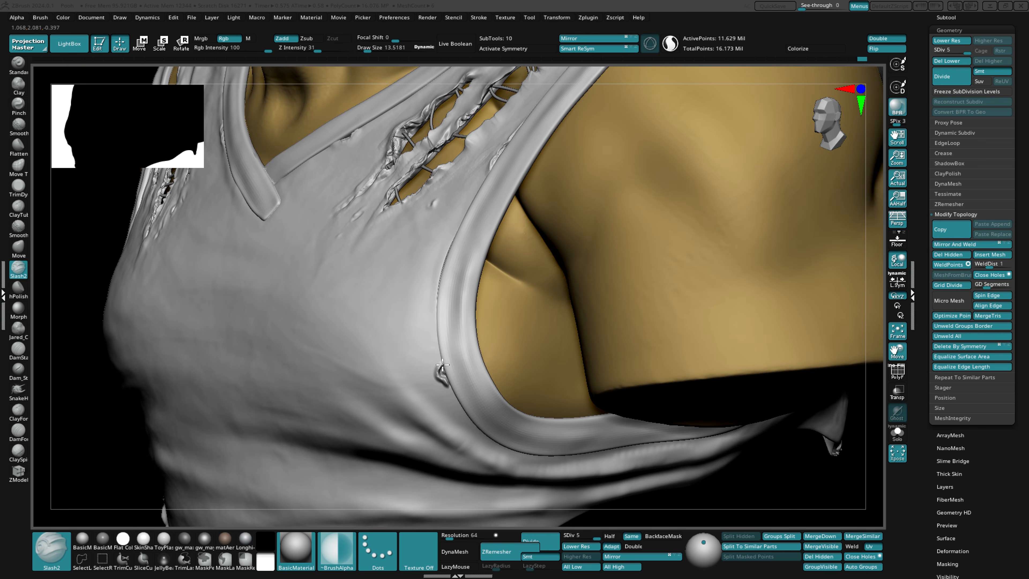
pyautogui.moveTo(438, 356); pyautogui.dragTo(439, 347)
pyautogui.moveTo(439, 353)
pyautogui.mouseDown(button='right')
pyautogui.moveTo(494, 356)
pyautogui.moveTo(473, 200)
pyautogui.moveTo(480, 235)
pyautogui.mouseUp(button='right')
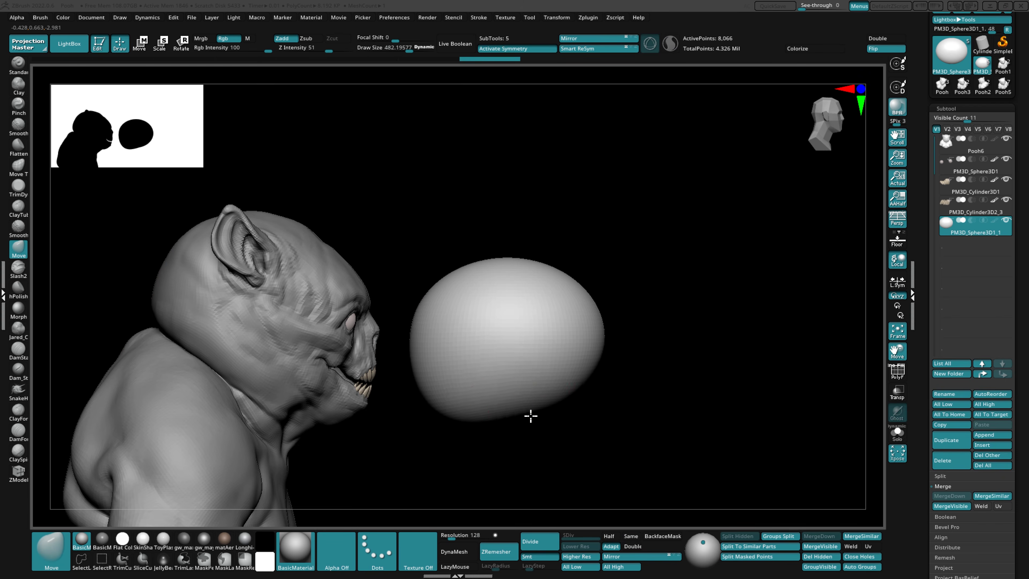
# Stretch the separate sphere into an elongated shoe base with Move and flatten its sides with TrimDynamic
pyautogui.moveTo(530, 416); pyautogui.dragTo(436, 436, button='right')
pyautogui.moveTo(436, 436); pyautogui.dragTo(383, 438)
pyautogui.moveTo(382, 438)
pyautogui.mouseDown(button='right')
pyautogui.moveTo(590, 423)
pyautogui.moveTo(528, 455)
pyautogui.moveTo(471, 409)
pyautogui.mouseUp(button='right')
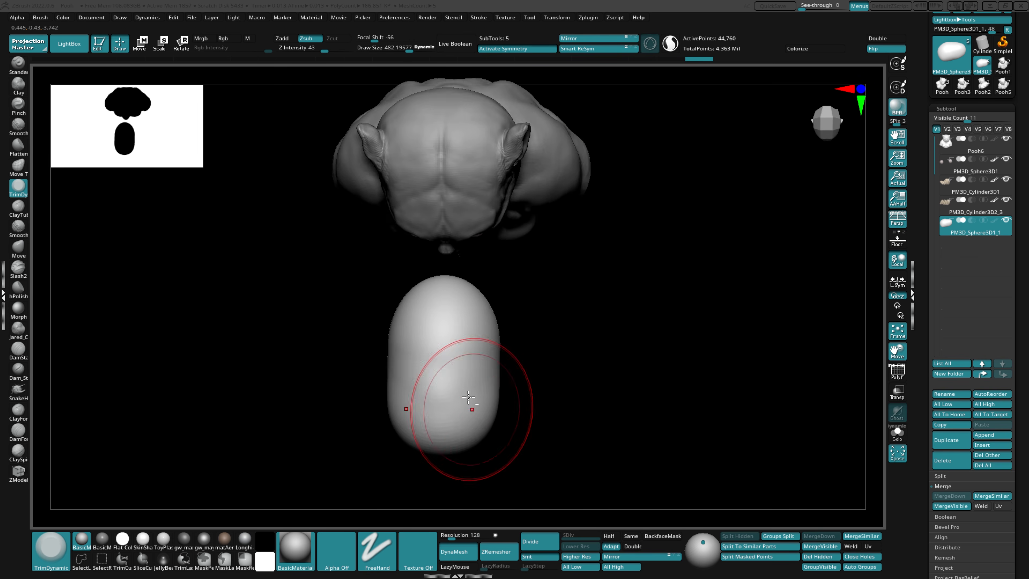
pyautogui.moveTo(506, 321)
pyautogui.mouseDown()
pyautogui.moveTo(502, 305)
pyautogui.moveTo(491, 375)
pyautogui.mouseUp()
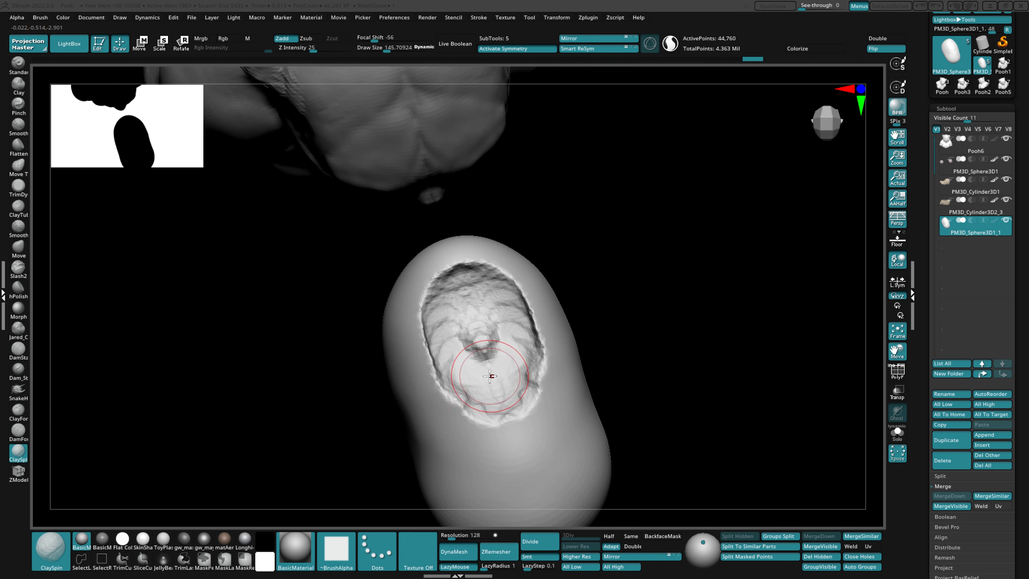
# Carve the shoe's foot opening with ClaySpin and flatten the sole's rim with TrimDynamic at a draw size of about 73
pyautogui.moveTo(492, 375)
pyautogui.mouseDown(button='right')
pyautogui.moveTo(508, 400)
pyautogui.moveTo(499, 341)
pyautogui.mouseUp(button='right')
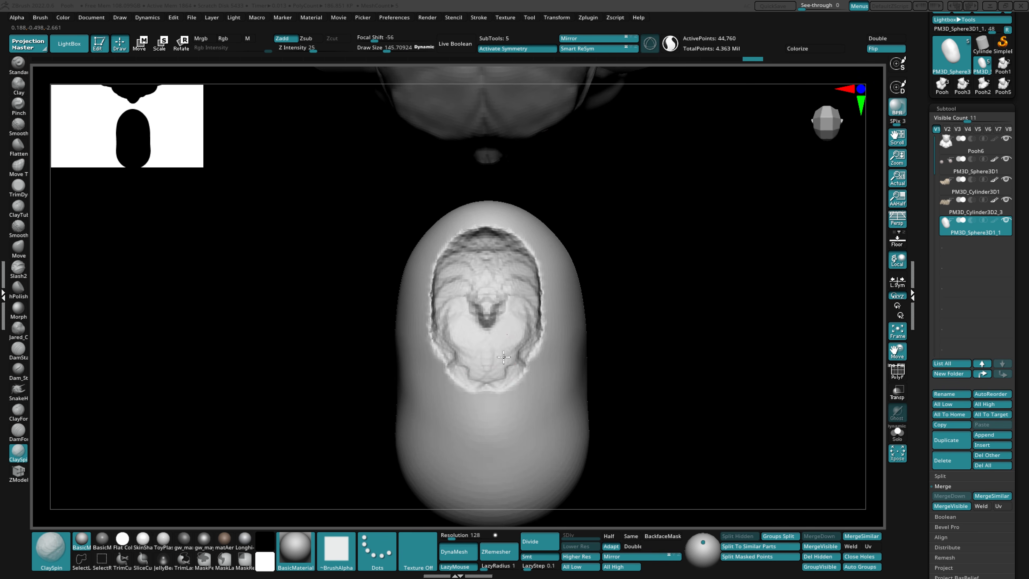
pyautogui.moveTo(499, 341); pyautogui.dragTo(499, 264)
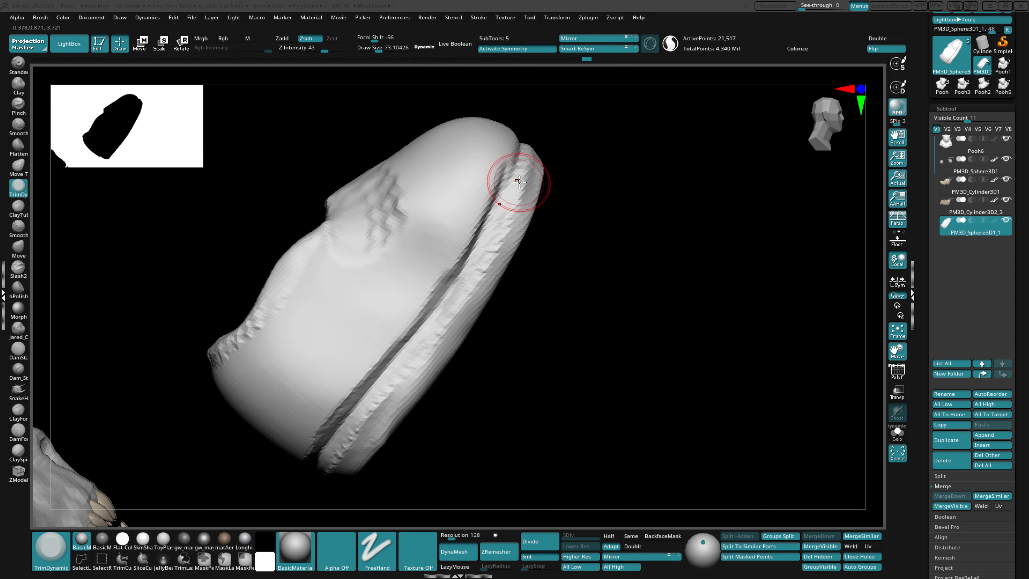
pyautogui.moveTo(519, 182); pyautogui.dragTo(439, 344)
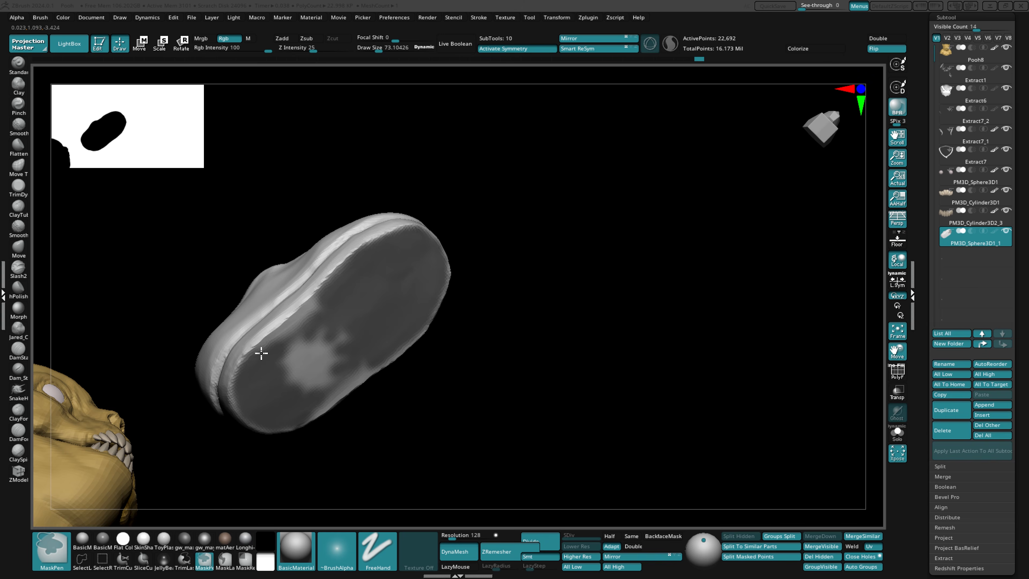
# Mask the shoe's underside with MaskPen and thicken the extracted, remeshed sole with Panel Loops at a thickness of 0.2088
pyautogui.moveTo(262, 353); pyautogui.dragTo(296, 329)
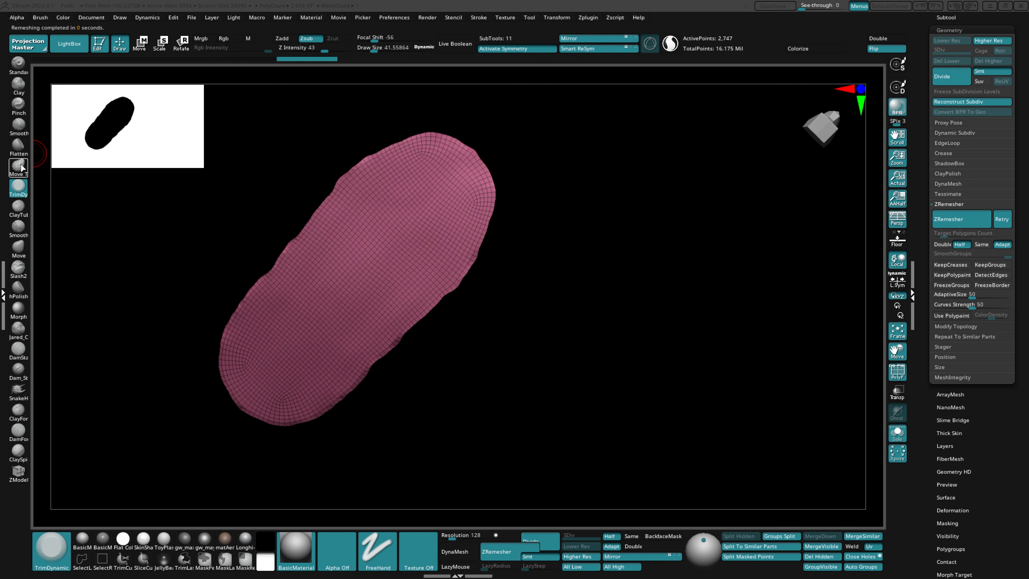
pyautogui.click(18, 106)
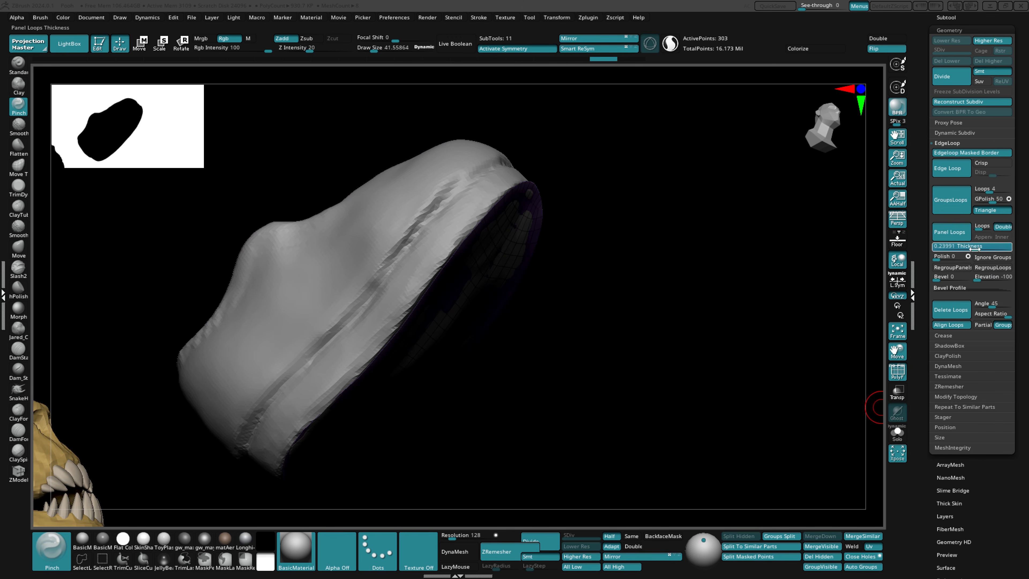
pyautogui.moveTo(975, 249); pyautogui.dragTo(972, 249)
pyautogui.click(948, 233)
pyautogui.click(895, 390)
pyautogui.moveTo(665, 401); pyautogui.dragTo(611, 352)
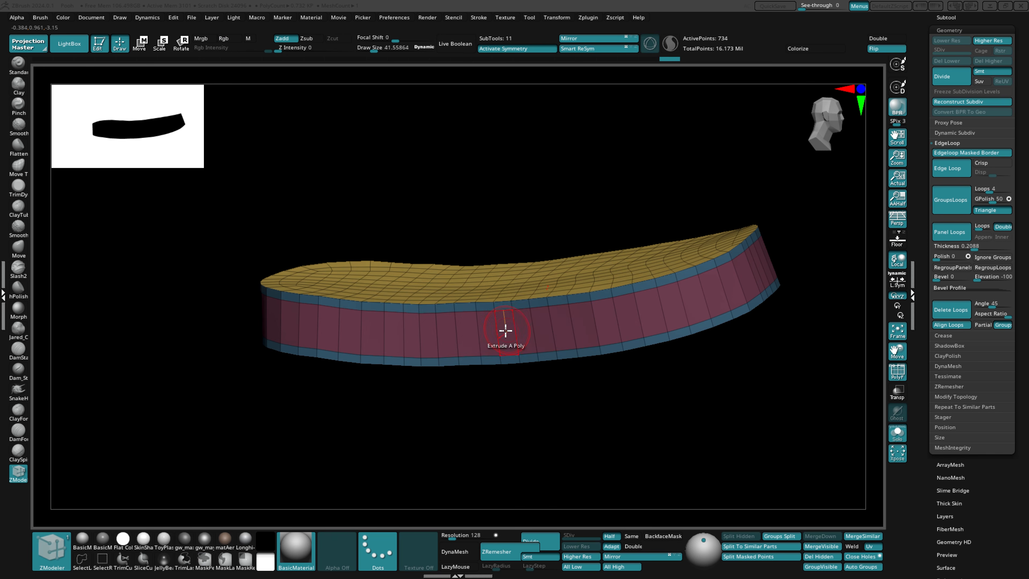
# Extrude the sole's side band with ZModeler using the Polygroup All target
pyautogui.press('space')
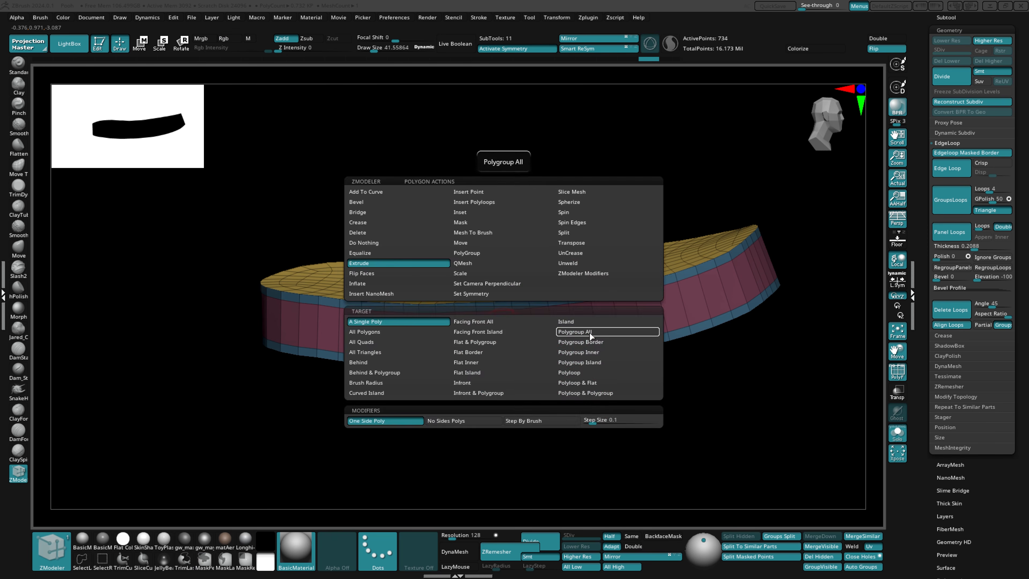
pyautogui.click(608, 334)
pyautogui.moveTo(512, 338); pyautogui.dragTo(500, 343)
pyautogui.keyDown('ctrl'); pyautogui.moveTo(506, 341); pyautogui.dragTo(503, 386, button='right'); pyautogui.keyUp('ctrl')
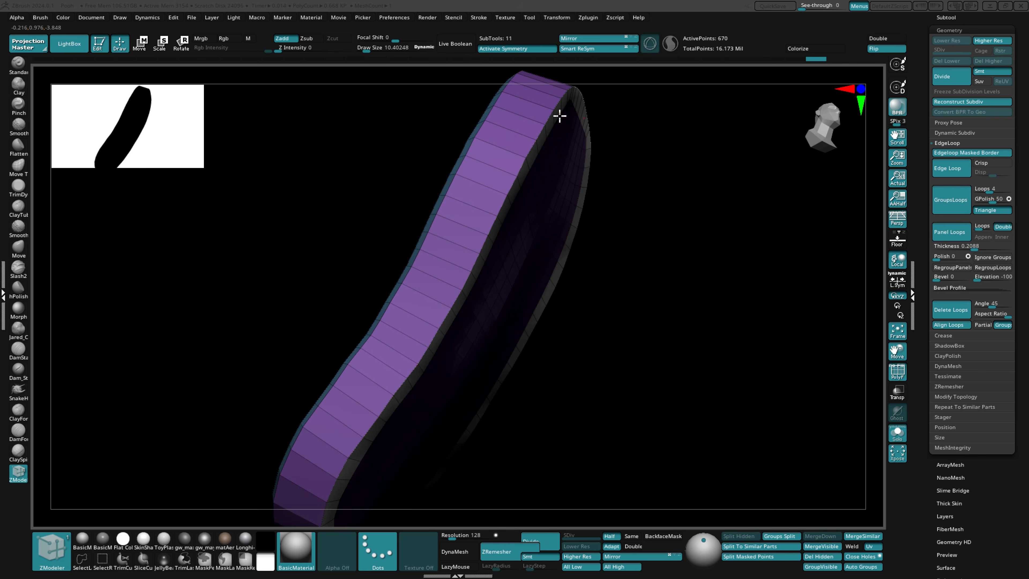
pyautogui.press('space')
pyautogui.click(559, 115)
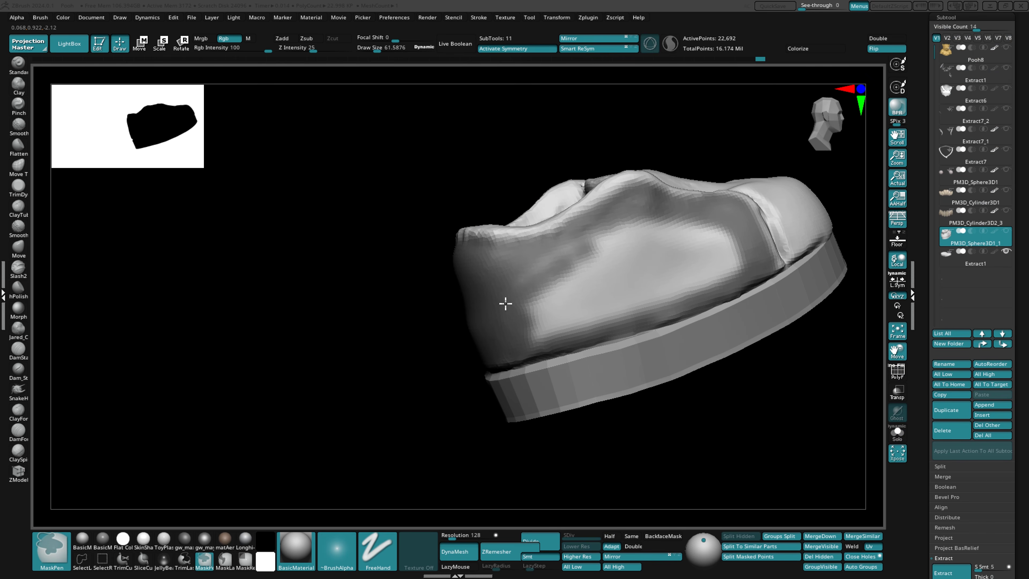
# Mask the shoe's side with MaskPen and remesh the extracted side panel with ZRemesher using Half and DetectEdges
pyautogui.moveTo(506, 303)
pyautogui.mouseDown()
pyautogui.moveTo(604, 269)
pyautogui.moveTo(639, 269)
pyautogui.moveTo(606, 290)
pyautogui.mouseUp()
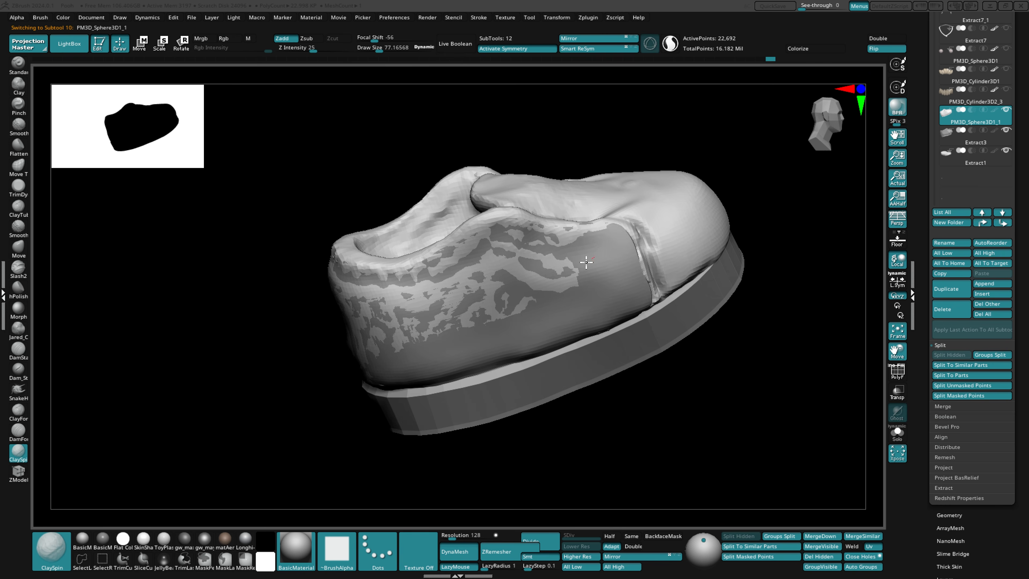
pyautogui.moveTo(587, 262); pyautogui.dragTo(348, 270, button='right')
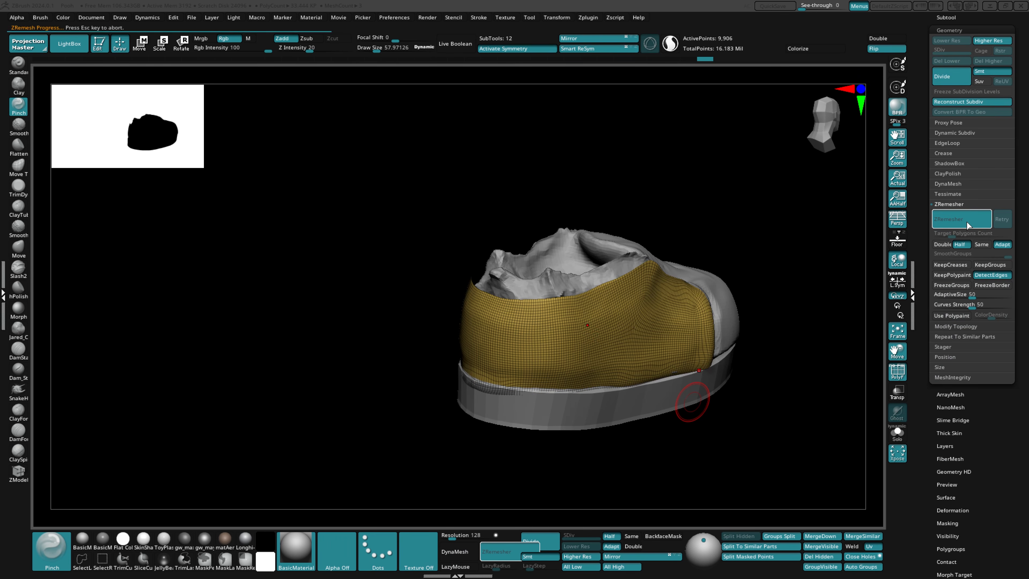
pyautogui.click(964, 219)
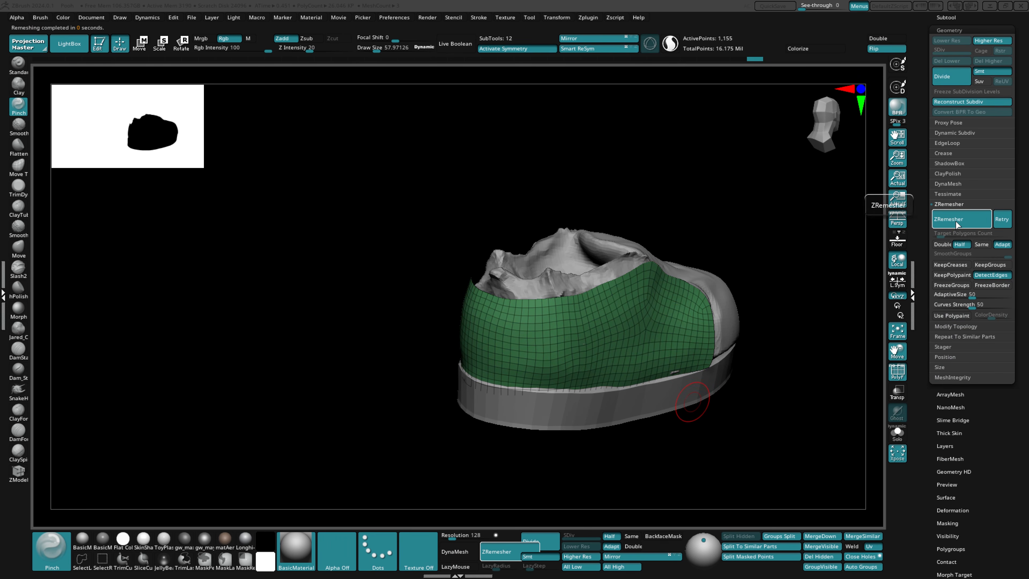
pyautogui.press('s')
pyautogui.moveTo(725, 402); pyautogui.dragTo(750, 403)
pyautogui.moveTo(699, 341)
pyautogui.mouseDown(button='right')
pyautogui.moveTo(608, 390)
pyautogui.moveTo(604, 407)
pyautogui.mouseUp(button='right')
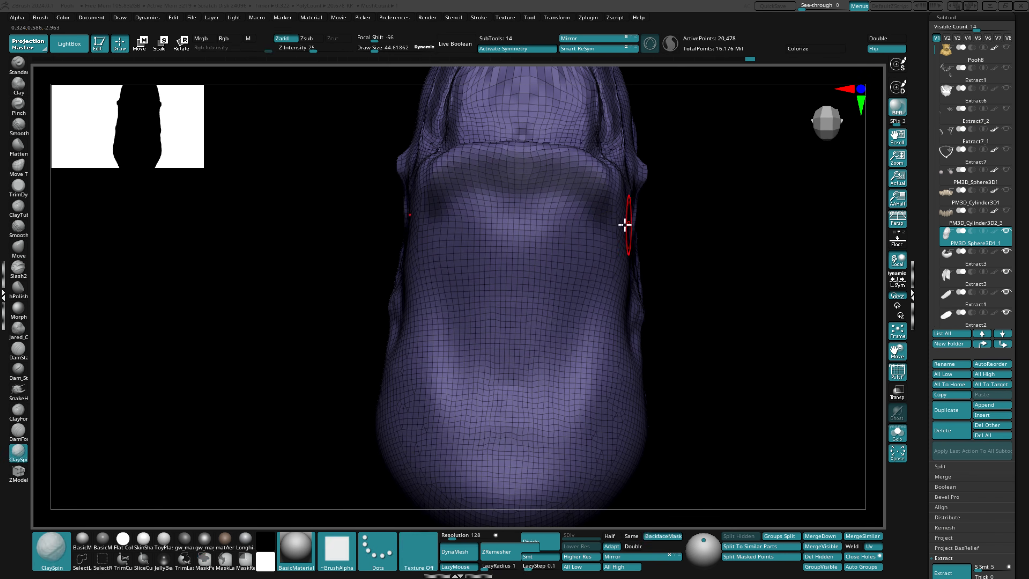
# Work on the shoe's upper with ClaySpin and backface masking, toggling Solo to compare it with the surrounding shoe parts
pyautogui.moveTo(624, 223); pyautogui.dragTo(568, 246, button='right')
pyautogui.click(901, 427)
pyautogui.click(898, 431)
pyautogui.moveTo(689, 401); pyautogui.dragTo(613, 356, button='right')
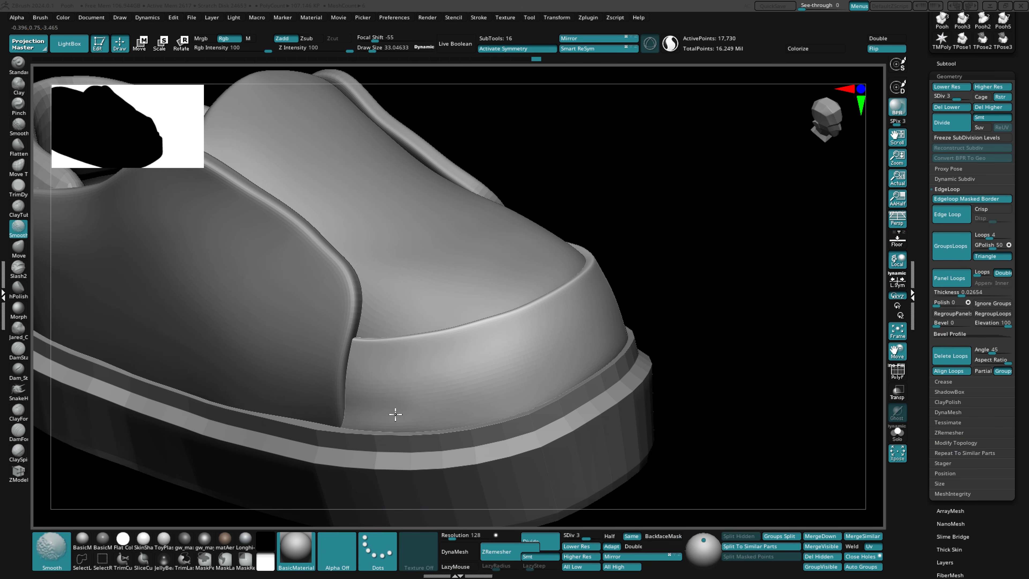
# Sculpt and smooth the shoe's toe area with the Standard brush at a draw size of about 33
pyautogui.moveTo(395, 413); pyautogui.dragTo(466, 372, button='right')
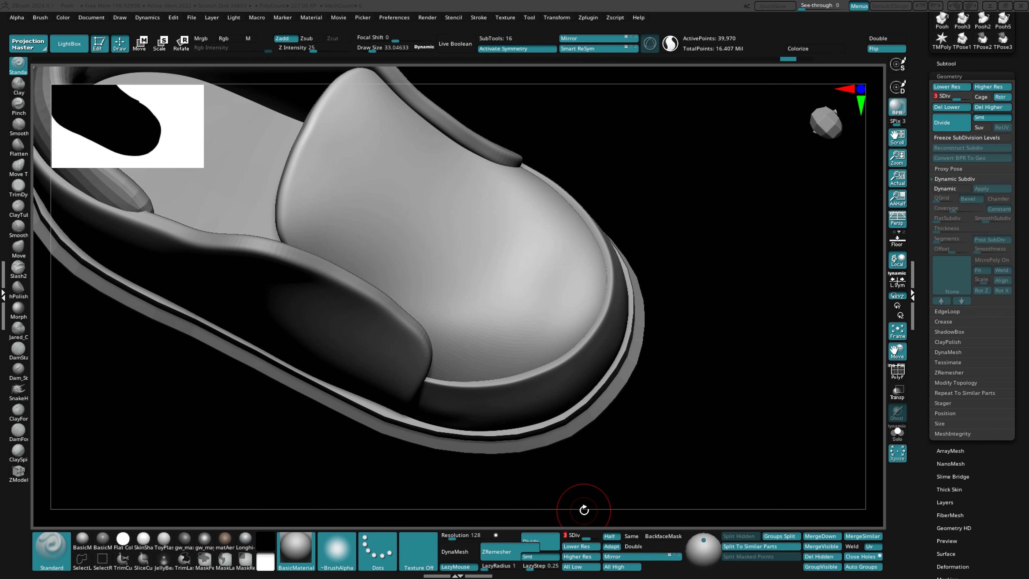
pyautogui.moveTo(482, 271); pyautogui.dragTo(430, 338)
pyautogui.moveTo(430, 339); pyautogui.dragTo(468, 253, button='right')
pyautogui.moveTo(468, 252)
pyautogui.keyDown('shift'); pyautogui.mouseDown()
pyautogui.moveTo(448, 267)
pyautogui.moveTo(478, 209)
pyautogui.mouseUp(); pyautogui.keyUp('shift')
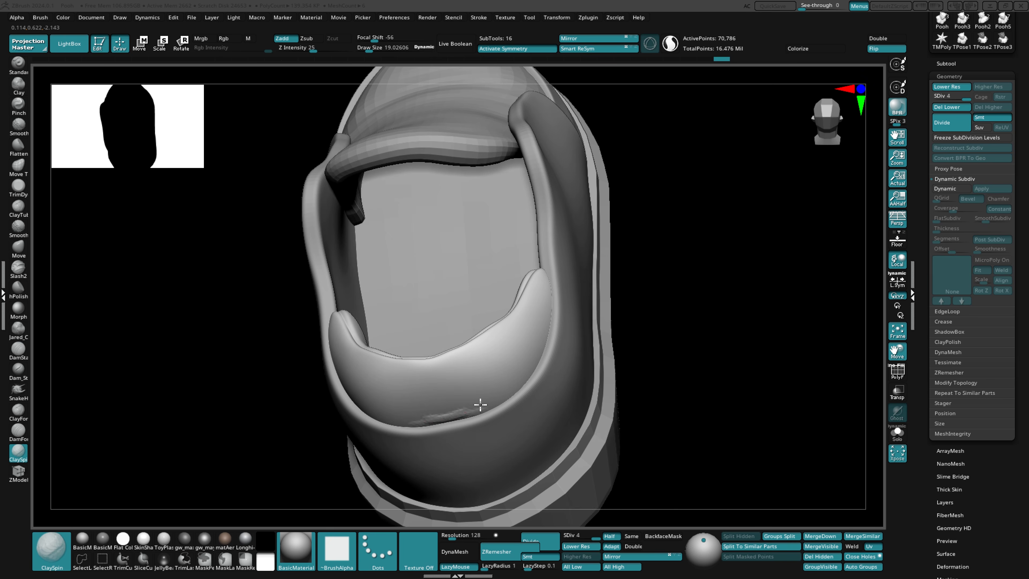
# Drop the shoe lining to subdivision level 3 and build up its inner surface with ClaySpin at a draw size of about 19
pyautogui.hotkey('shift', 'd')
pyautogui.moveTo(573, 504); pyautogui.dragTo(512, 502)
pyautogui.moveTo(451, 419); pyautogui.dragTo(504, 395)
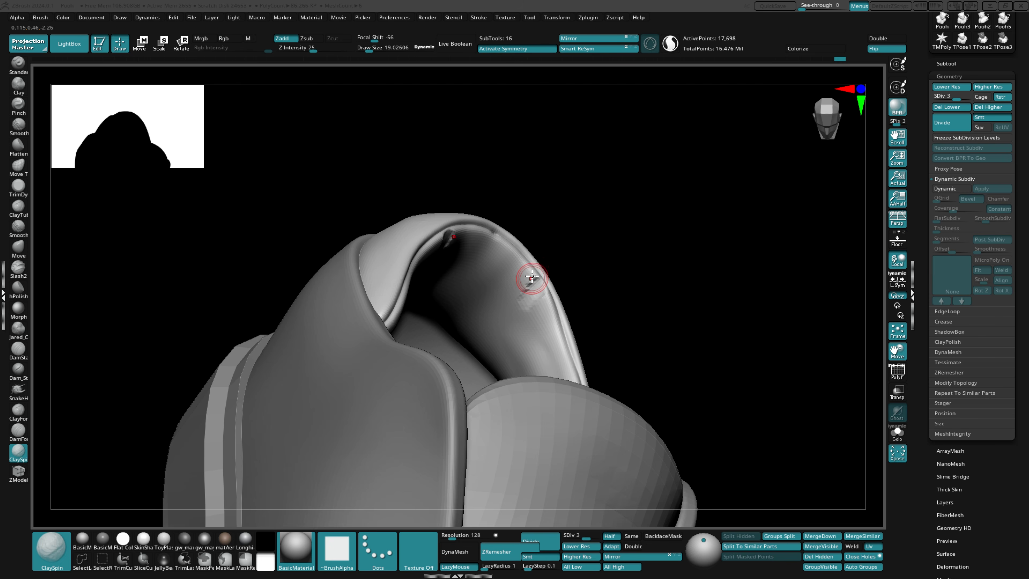
pyautogui.moveTo(528, 280); pyautogui.dragTo(511, 270)
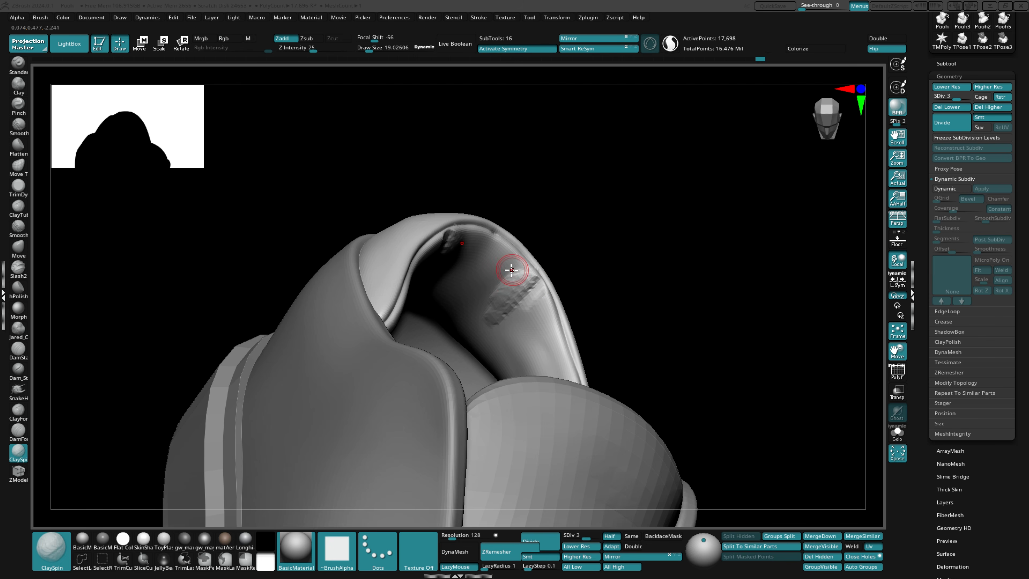
pyautogui.moveTo(507, 255); pyautogui.dragTo(498, 296, button='right')
pyautogui.press('shift')
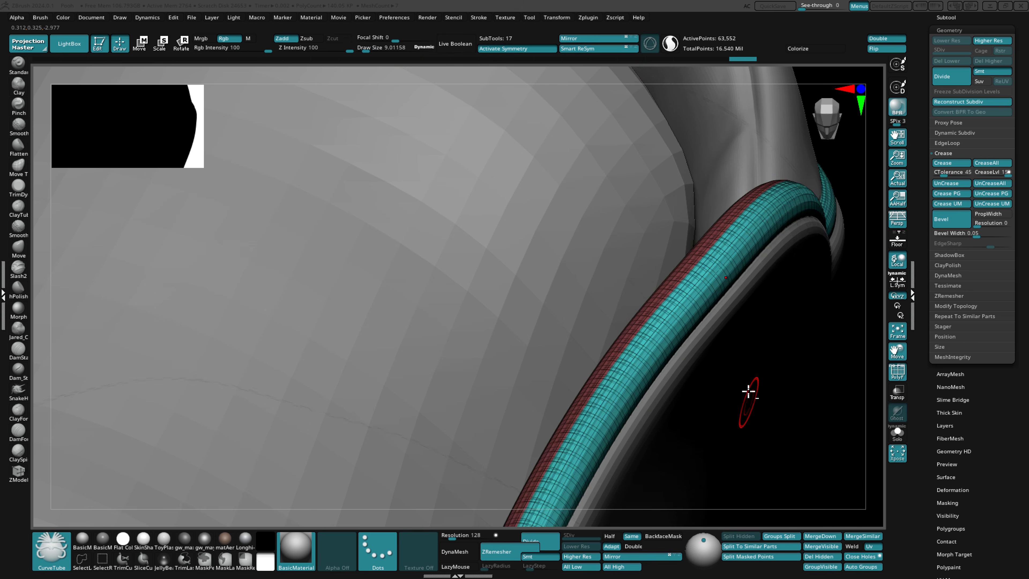
# Inflate the tube piping along the shoe's side panels with the Inflate deformation
pyautogui.moveTo(749, 390)
pyautogui.mouseDown()
pyautogui.moveTo(680, 340)
pyautogui.moveTo(702, 363)
pyautogui.mouseUp()
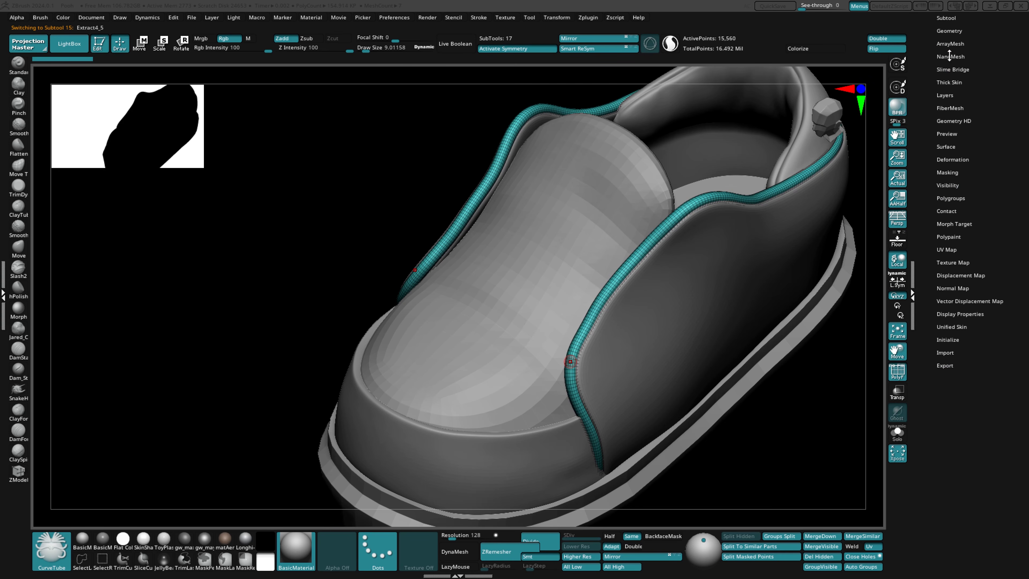
pyautogui.click(958, 159)
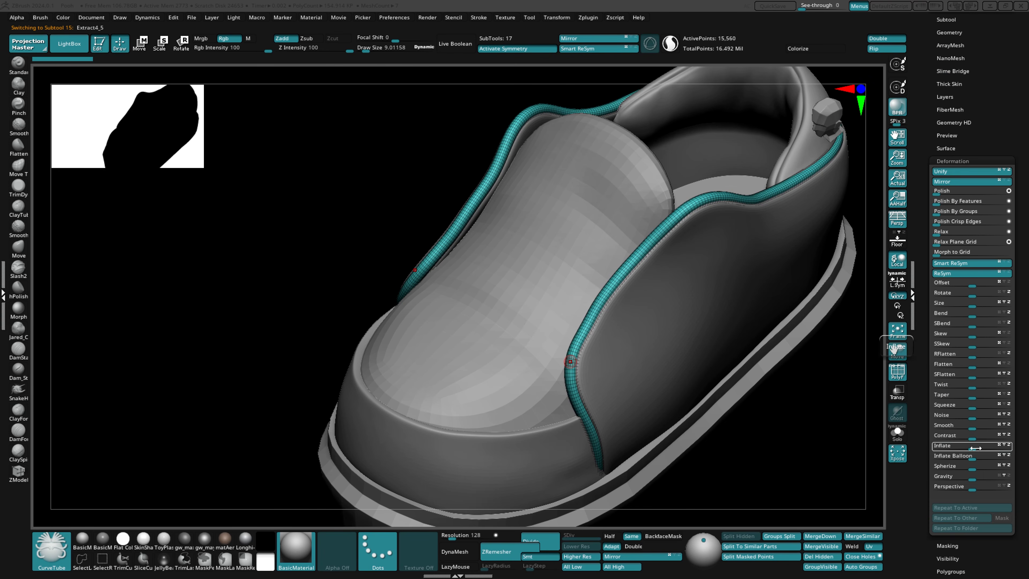
pyautogui.moveTo(976, 448); pyautogui.dragTo(989, 447)
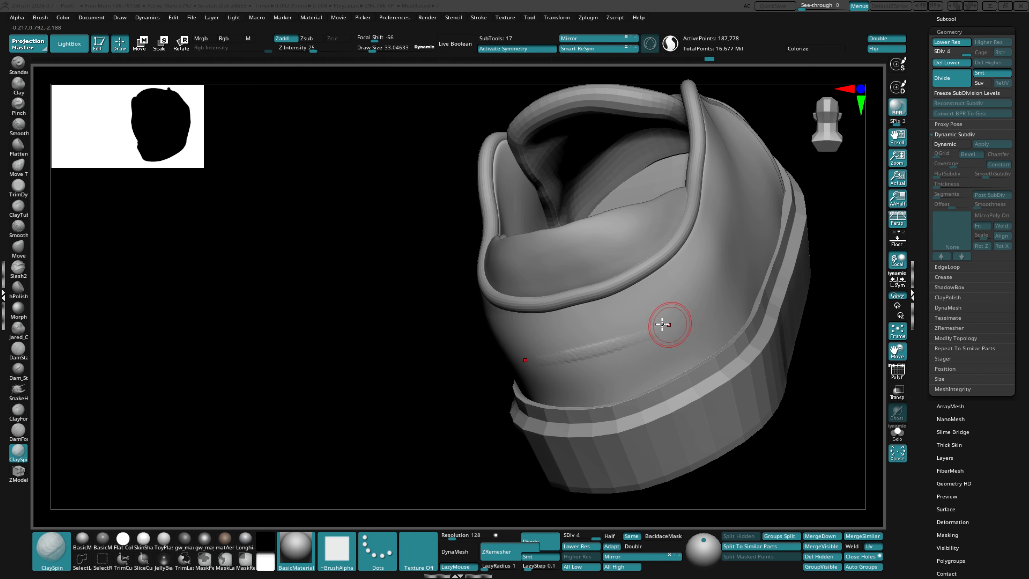
# Build up a raised band across the shoe's heel with ClaySpin at a draw size of about 33 and smooth it
pyautogui.moveTo(666, 322); pyautogui.dragTo(719, 281)
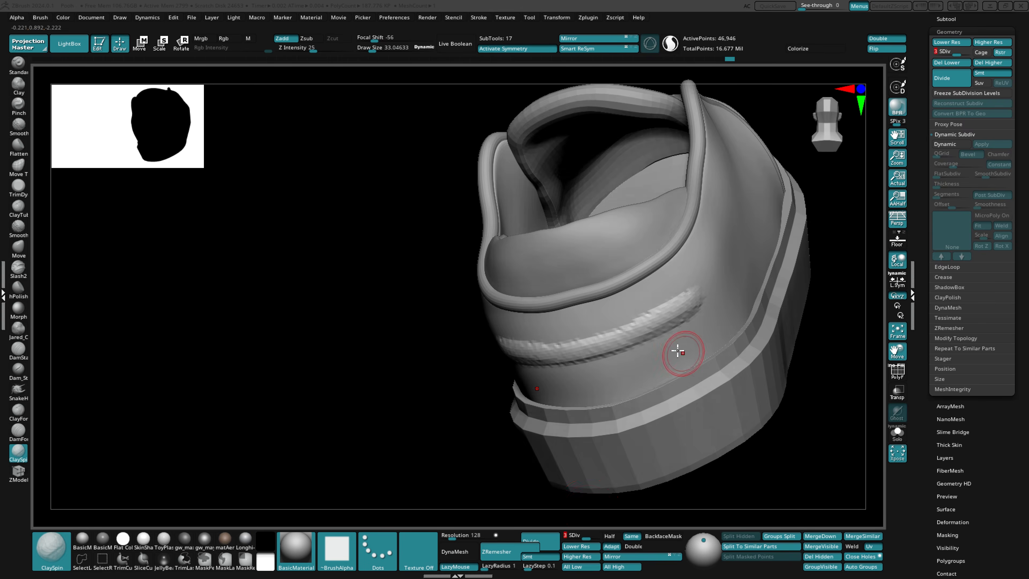
pyautogui.keyDown('shift'); pyautogui.moveTo(653, 326); pyautogui.dragTo(626, 337); pyautogui.keyUp('shift')
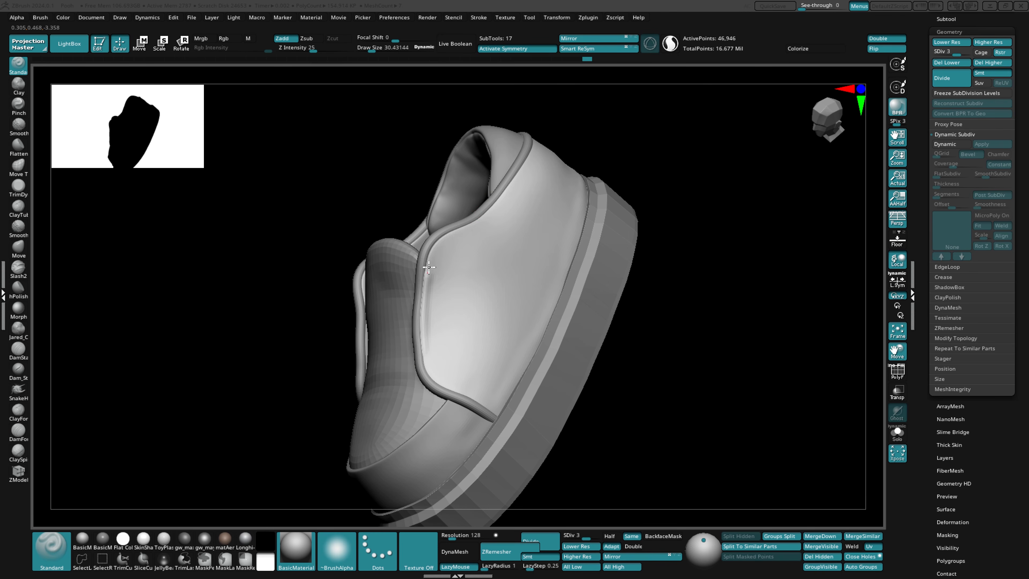
pyautogui.press('shift')
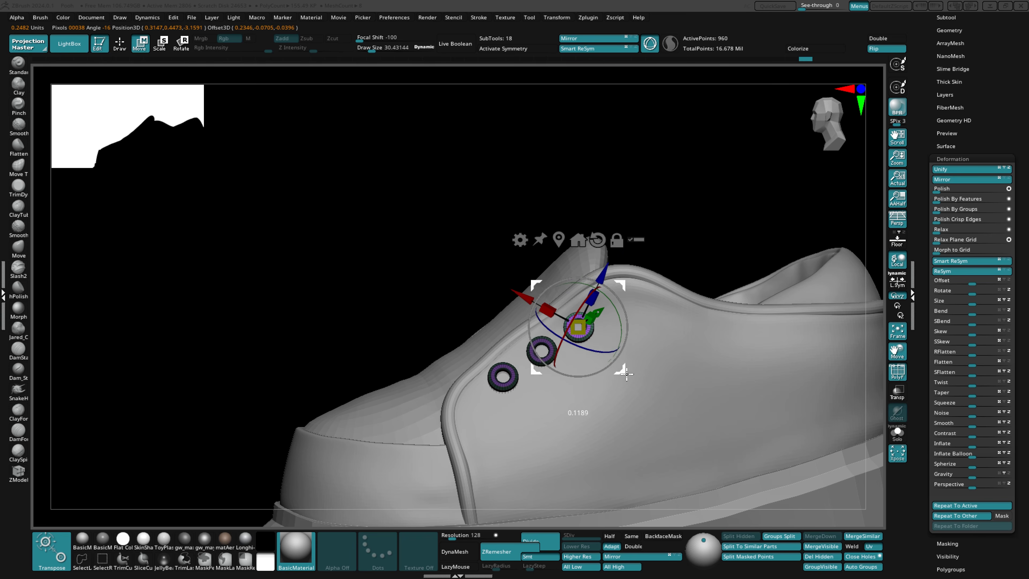
# Place the lace eyelets along the side panel's front edge and smooth the heel's pull loop
pyautogui.moveTo(656, 401); pyautogui.dragTo(720, 327)
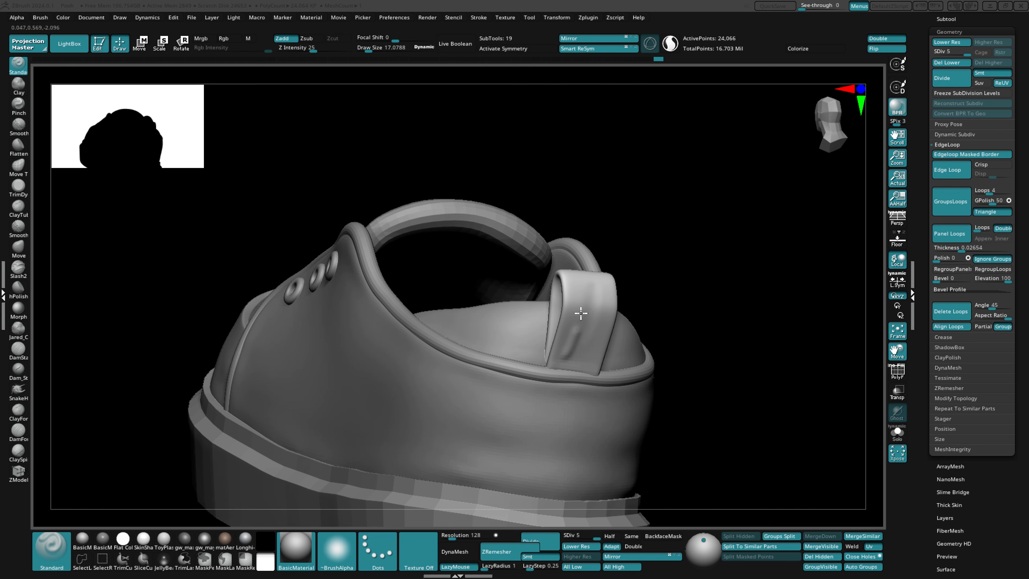
pyautogui.keyDown('shift'); pyautogui.moveTo(581, 313); pyautogui.dragTo(577, 341); pyautogui.keyUp('shift')
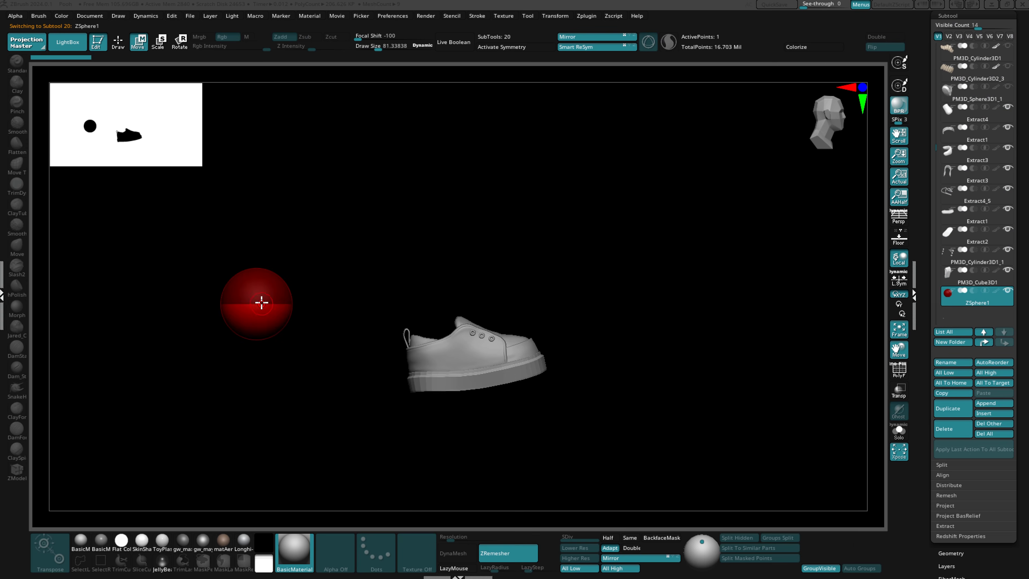
# Move the ZSphere onto the shoe and extend it into a lace across the tongue to the eyelets
pyautogui.moveTo(261, 302); pyautogui.dragTo(514, 305)
pyautogui.keyDown('ctrl'); pyautogui.moveTo(515, 306); pyautogui.dragTo(615, 386, button='right'); pyautogui.keyUp('ctrl')
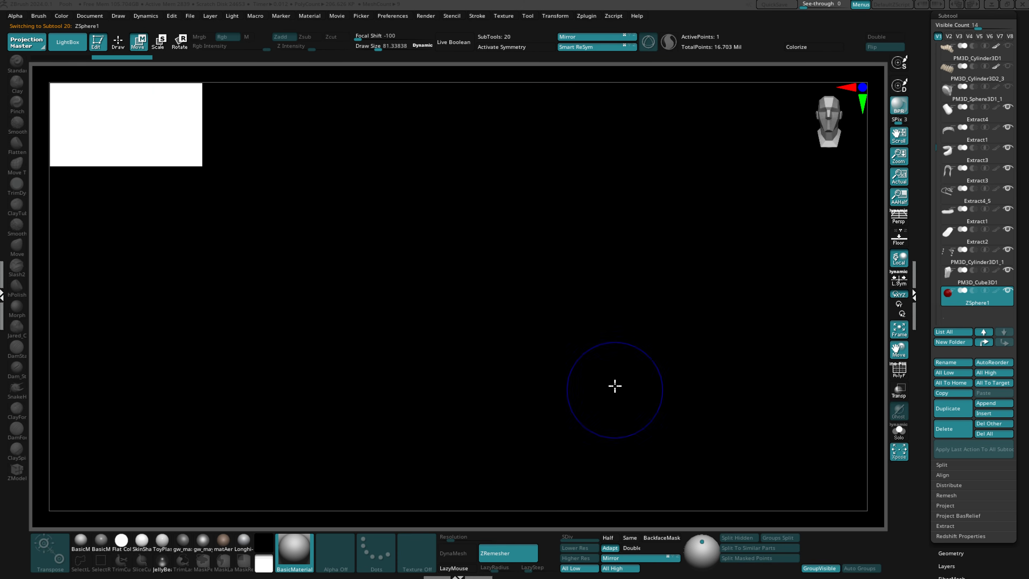
pyautogui.press('f')
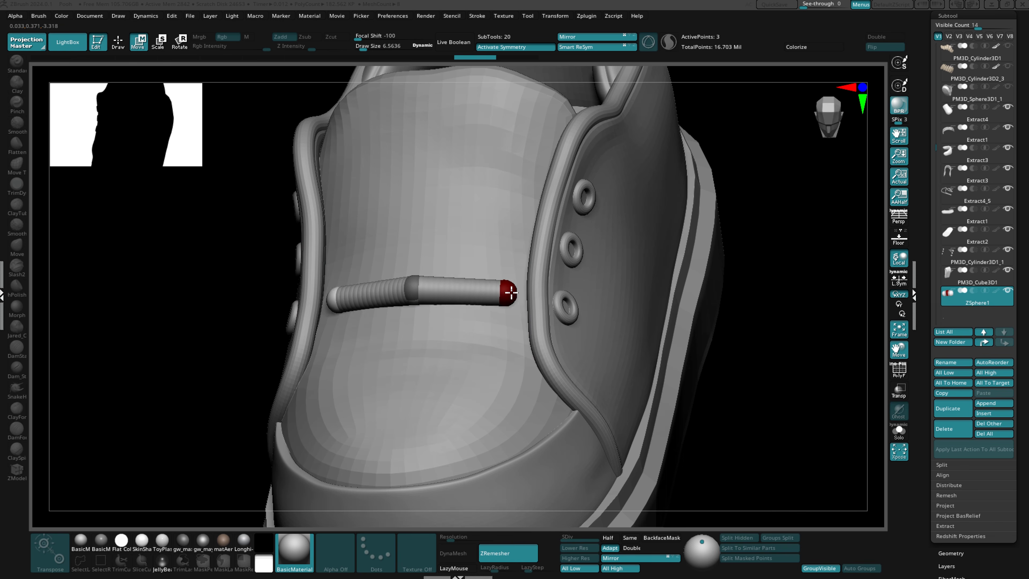
pyautogui.moveTo(510, 292); pyautogui.dragTo(569, 298)
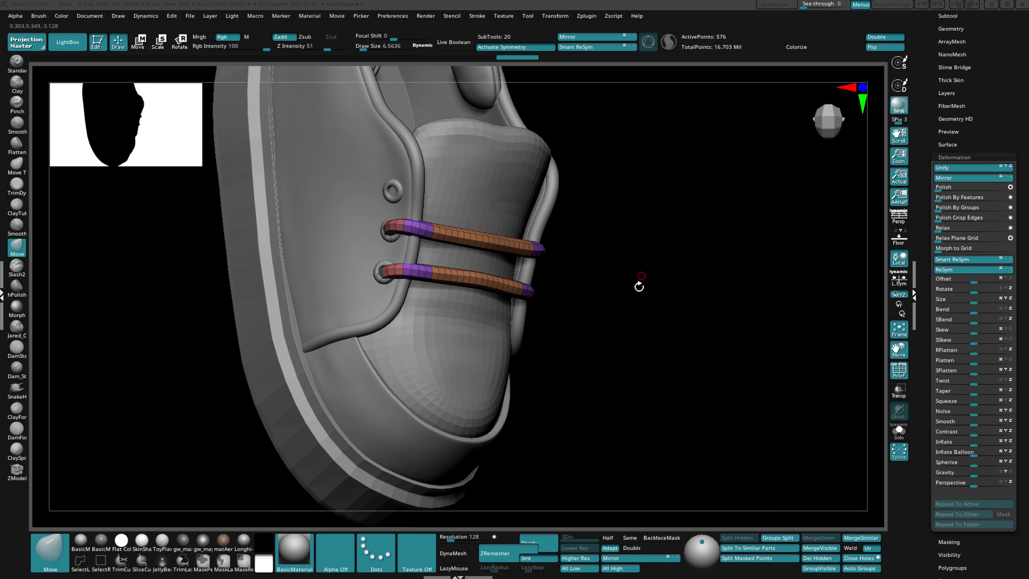
pyautogui.moveTo(639, 285); pyautogui.dragTo(620, 333)
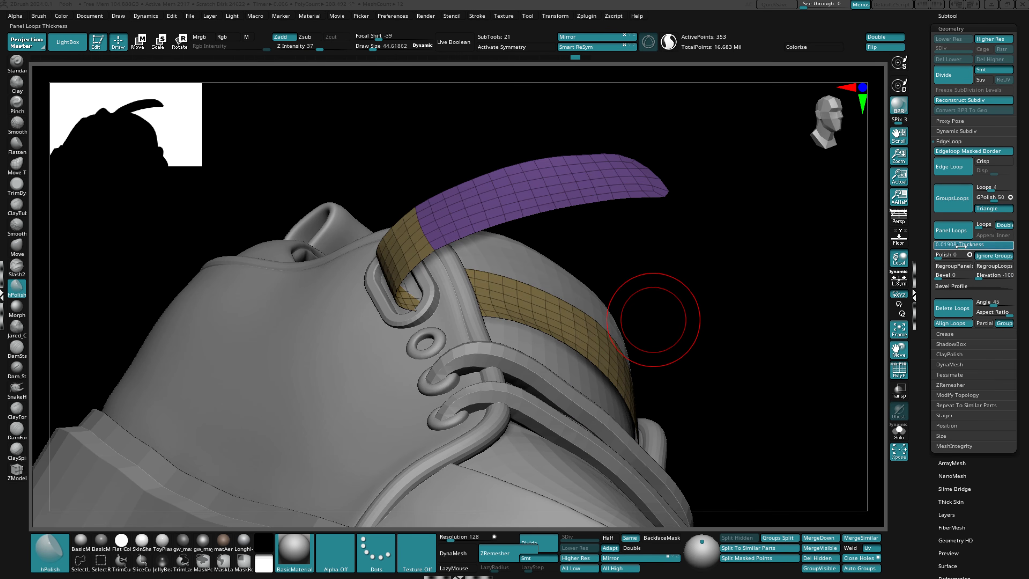
# Thicken the flat strap running through the oval eyelet with Panel Loops
pyautogui.click(956, 237)
pyautogui.moveTo(713, 365); pyautogui.dragTo(709, 392, button='right')
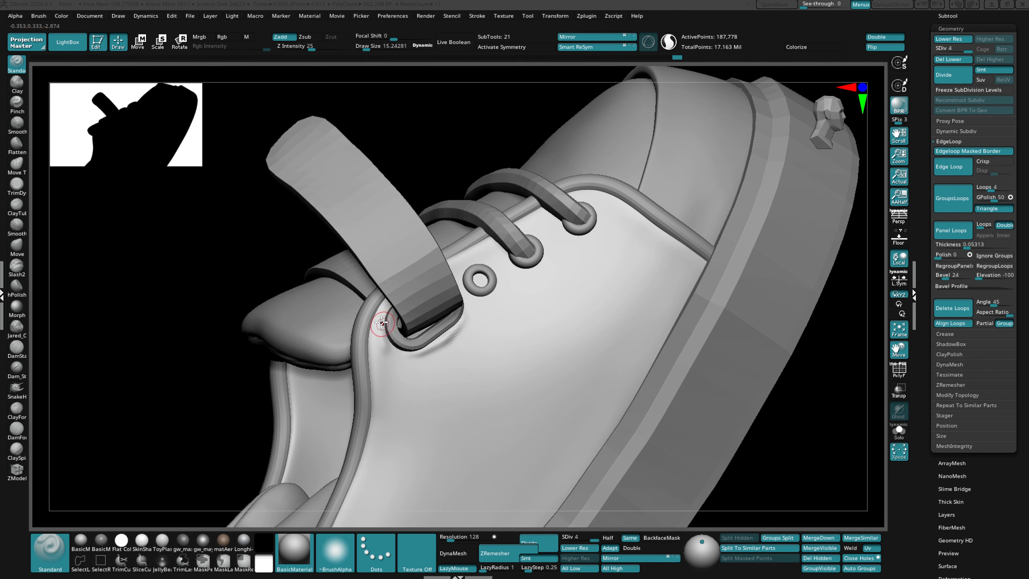
# Smooth the side panel around the strap's oval eyelet and sculpt a torn notch into the toe cap's edge with ClayForms
pyautogui.keyDown('shift'); pyautogui.moveTo(380, 323); pyautogui.dragTo(421, 351); pyautogui.keyUp('shift')
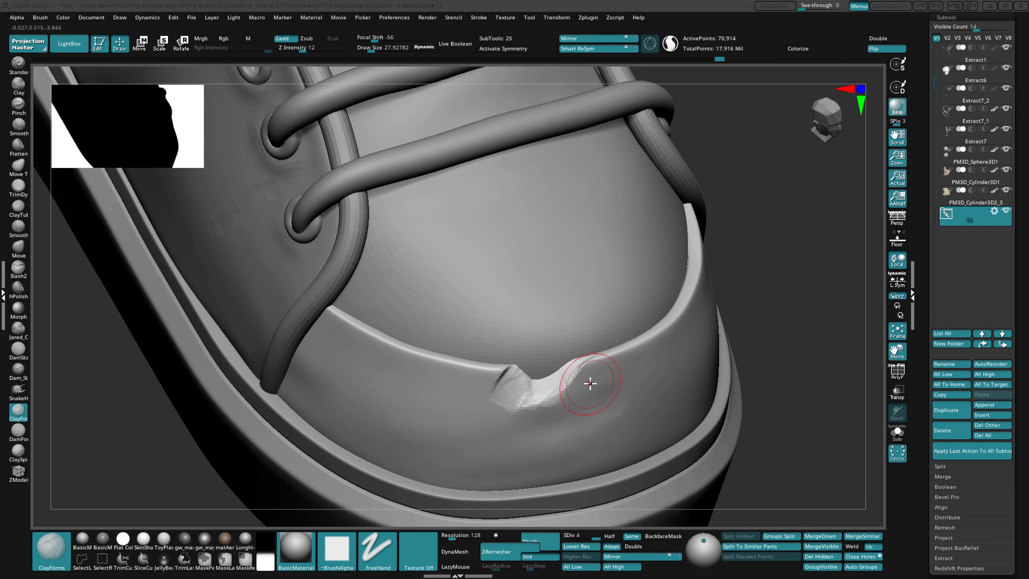
pyautogui.moveTo(591, 379)
pyautogui.mouseDown()
pyautogui.moveTo(563, 389)
pyautogui.moveTo(584, 385)
pyautogui.mouseUp()
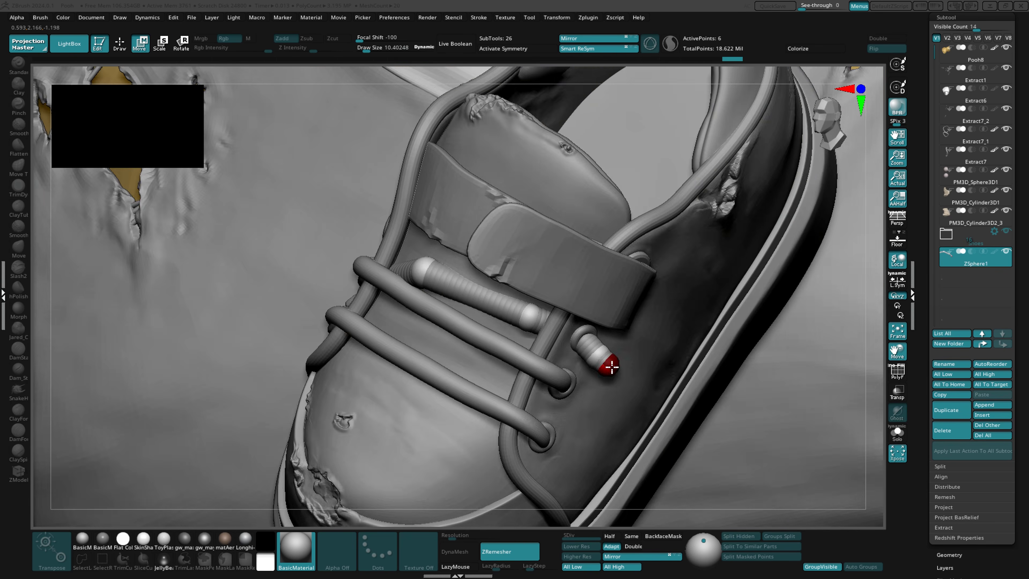
# Extend the ZSphere lace chain away from the shoe and fit the hanging lace between the bear's teeth with the Move brush
pyautogui.moveTo(611, 367); pyautogui.dragTo(620, 470)
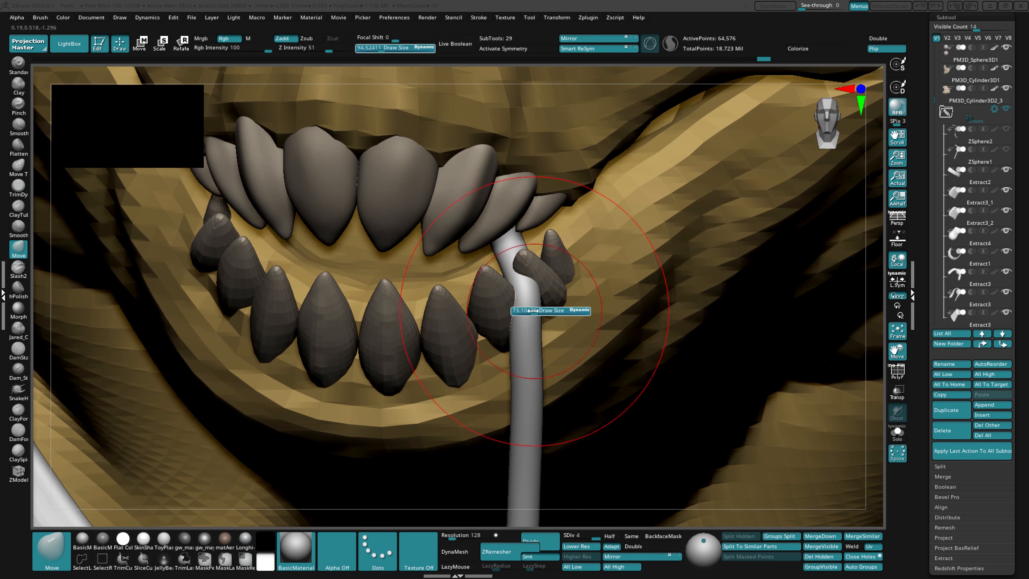
pyautogui.moveTo(526, 308); pyautogui.dragTo(525, 320)
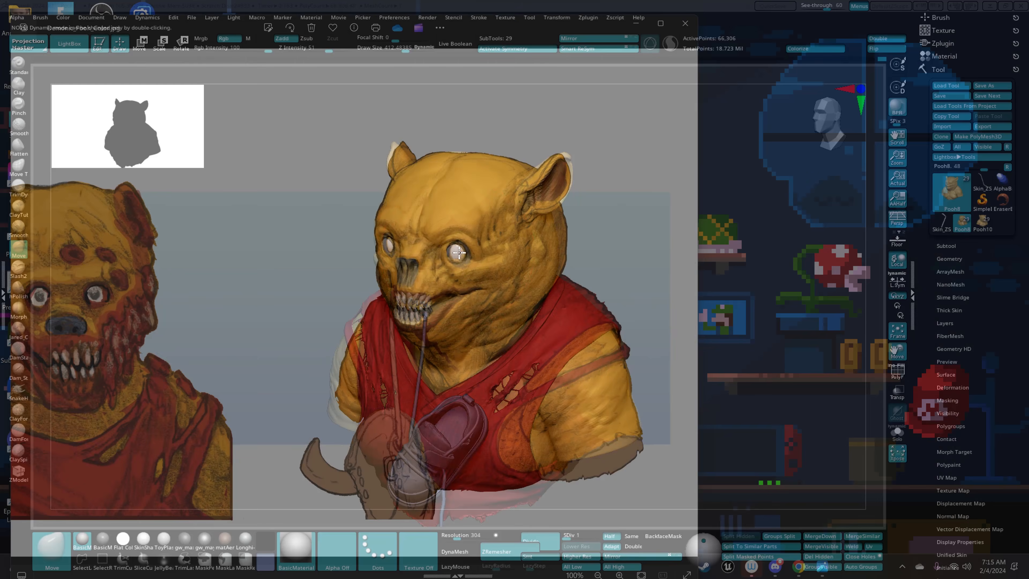
# Adjust See-through to overlay the concept art and nudge the head's shape towards it with the Move brush
pyautogui.moveTo(822, 5)
pyautogui.mouseDown()
pyautogui.moveTo(831, 5)
pyautogui.moveTo(792, 6)
pyautogui.moveTo(832, 5)
pyautogui.moveTo(793, 5)
pyautogui.moveTo(808, 5)
pyautogui.mouseUp()
pyautogui.moveTo(559, 241); pyautogui.dragTo(564, 240)
pyautogui.moveTo(808, 5); pyautogui.dragTo(800, 6)
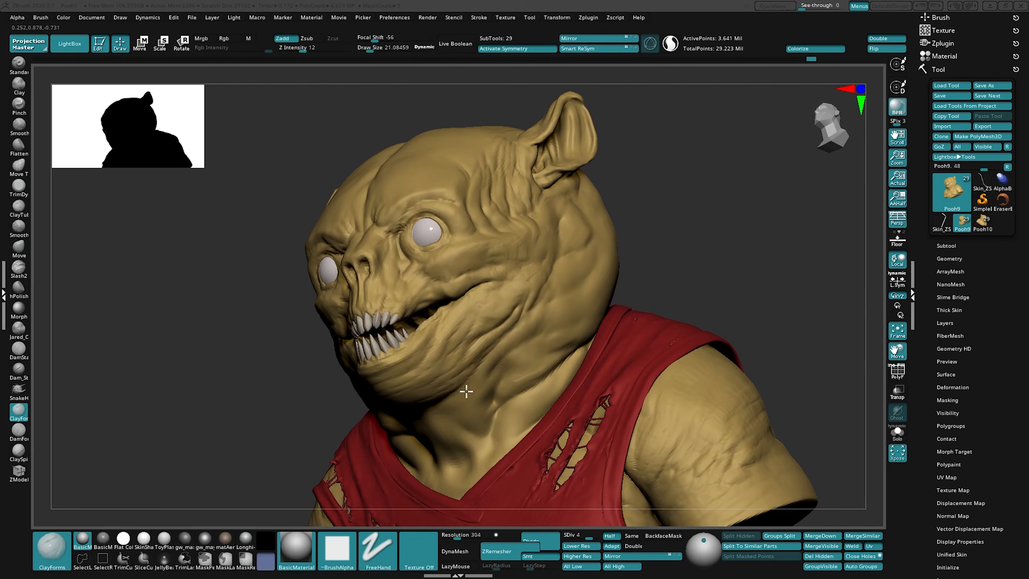
# Carve skin folds along the jaw and chin with DamForms at Z intensity 10 and a draw size of about 28
pyautogui.keyDown('ctrl'); pyautogui.moveTo(466, 391); pyautogui.dragTo(490, 392, button='right'); pyautogui.keyUp('ctrl')
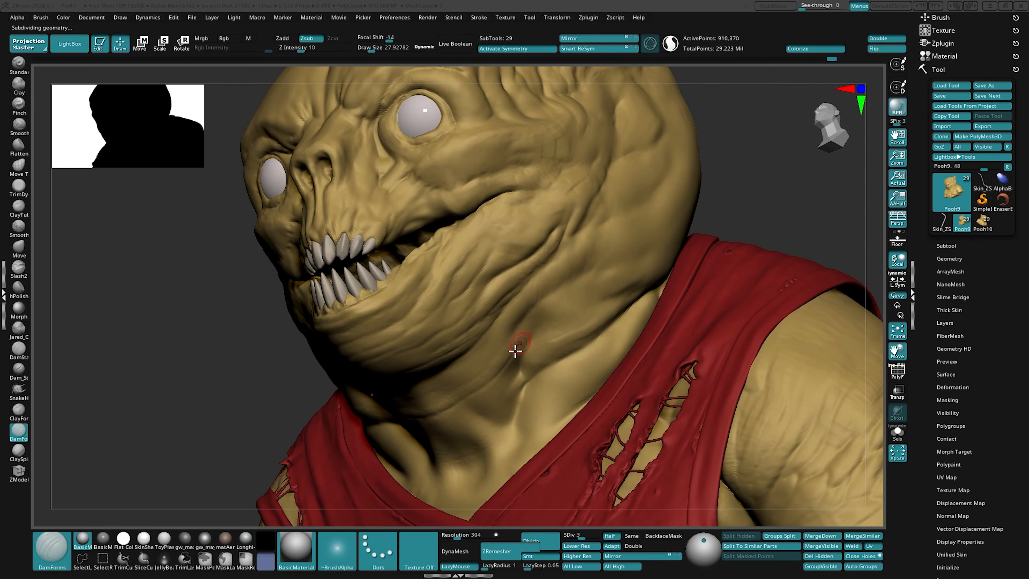
pyautogui.moveTo(515, 351); pyautogui.dragTo(508, 384, button='right')
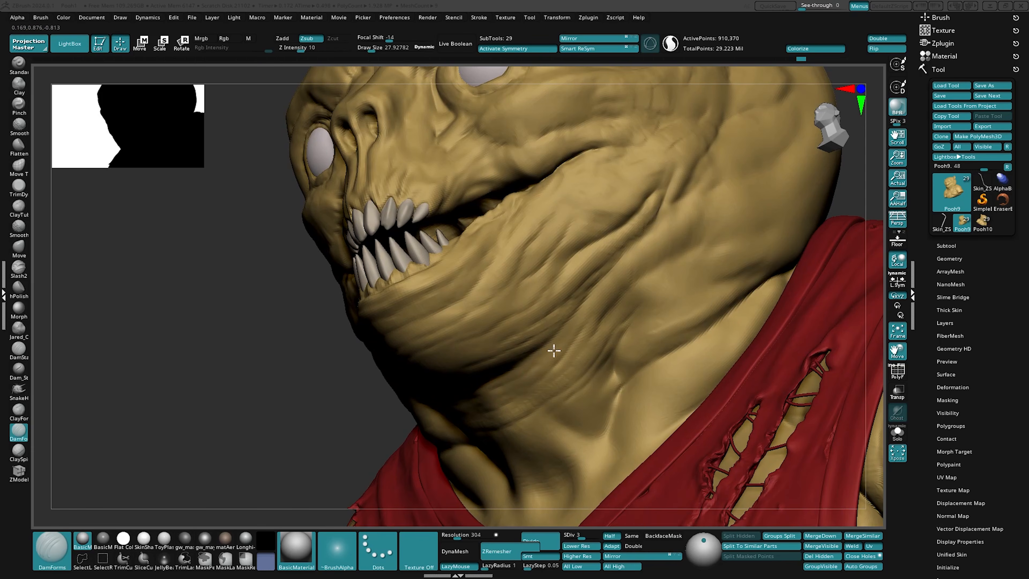
pyautogui.moveTo(616, 302)
pyautogui.keyDown('ctrl'); pyautogui.mouseDown(button='right')
pyautogui.moveTo(675, 338)
pyautogui.moveTo(591, 351)
pyautogui.moveTo(588, 315)
pyautogui.moveTo(529, 342)
pyautogui.moveTo(563, 302)
pyautogui.moveTo(559, 311)
pyautogui.mouseUp(button='right'); pyautogui.keyUp('ctrl')
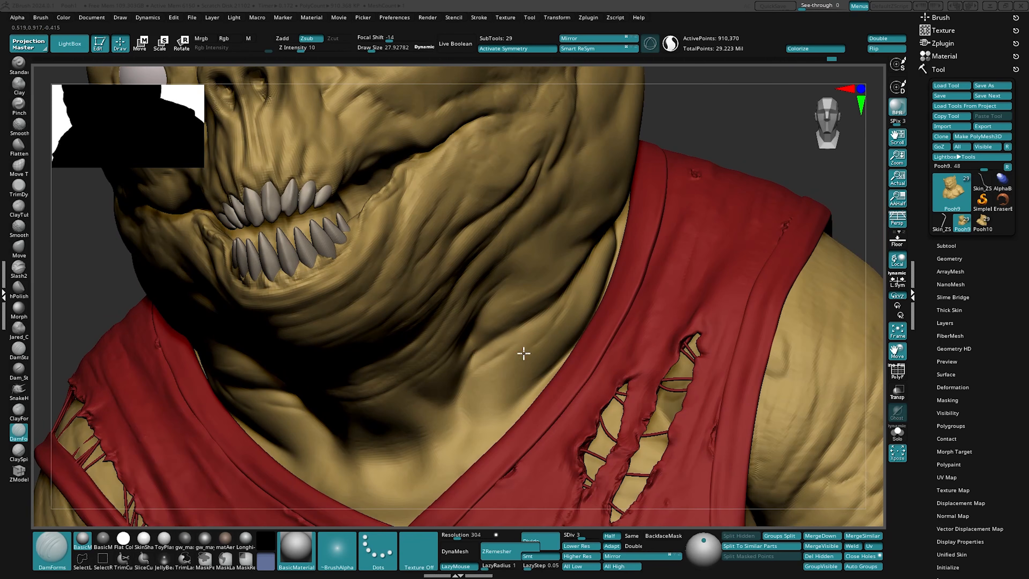
# Carve wrinkles into the neck down to the shirt collar with DamForms, checking the whole bust's silhouette
pyautogui.moveTo(460, 399)
pyautogui.mouseDown(button='right')
pyautogui.moveTo(593, 340)
pyautogui.moveTo(599, 316)
pyautogui.mouseUp(button='right')
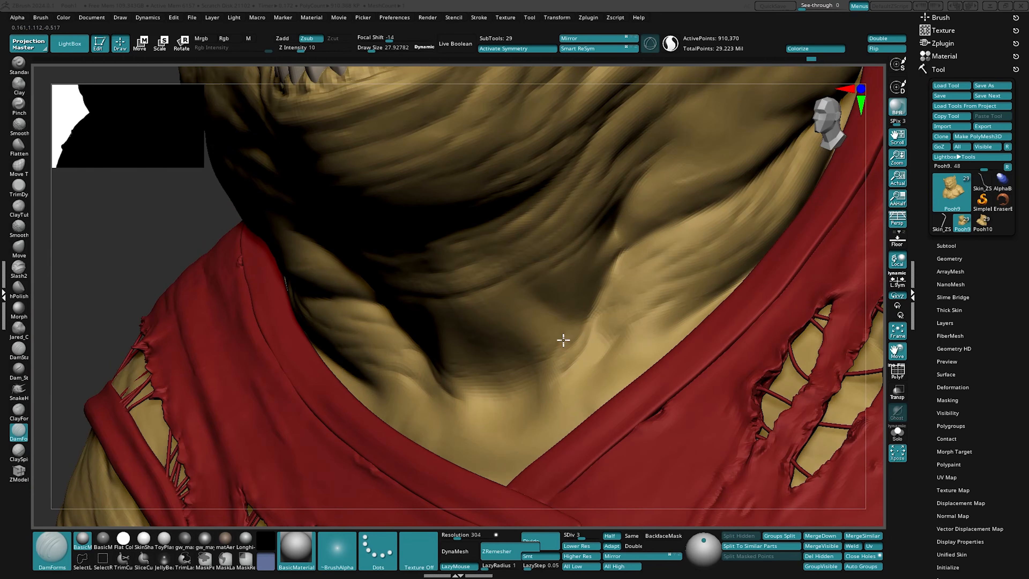
pyautogui.moveTo(613, 250)
pyautogui.mouseDown(button='right')
pyautogui.moveTo(559, 358)
pyautogui.moveTo(611, 248)
pyautogui.moveTo(566, 337)
pyautogui.mouseUp(button='right')
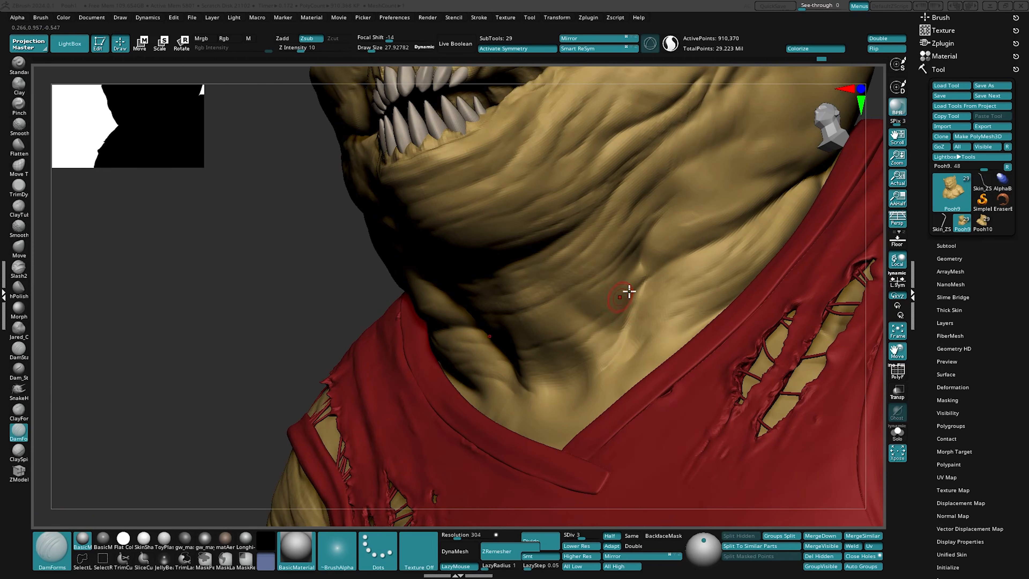
pyautogui.moveTo(622, 292); pyautogui.dragTo(532, 378, button='right')
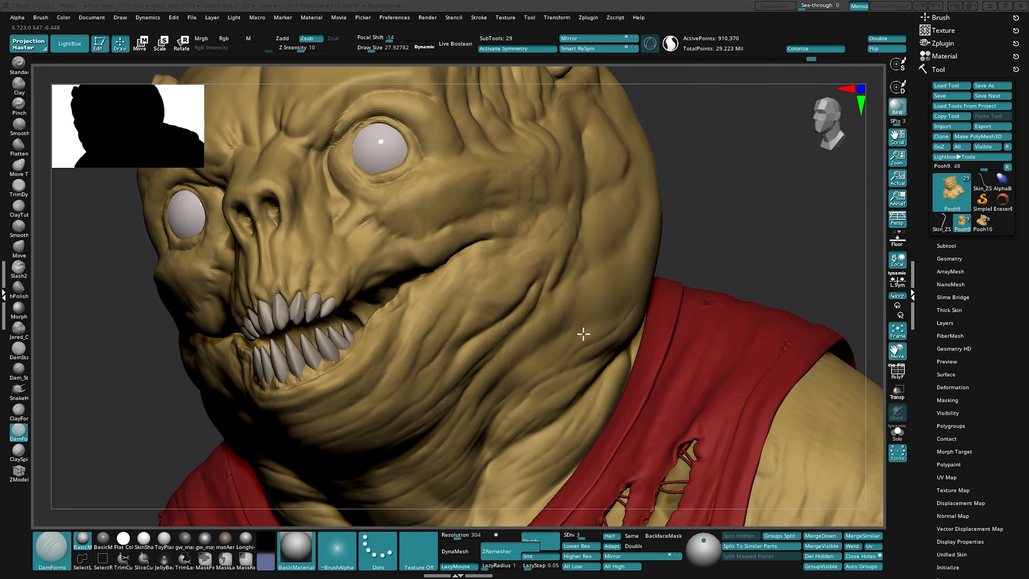
pyautogui.keyDown('ctrl'); pyautogui.moveTo(524, 372); pyautogui.dragTo(553, 163, button='right'); pyautogui.keyUp('ctrl')
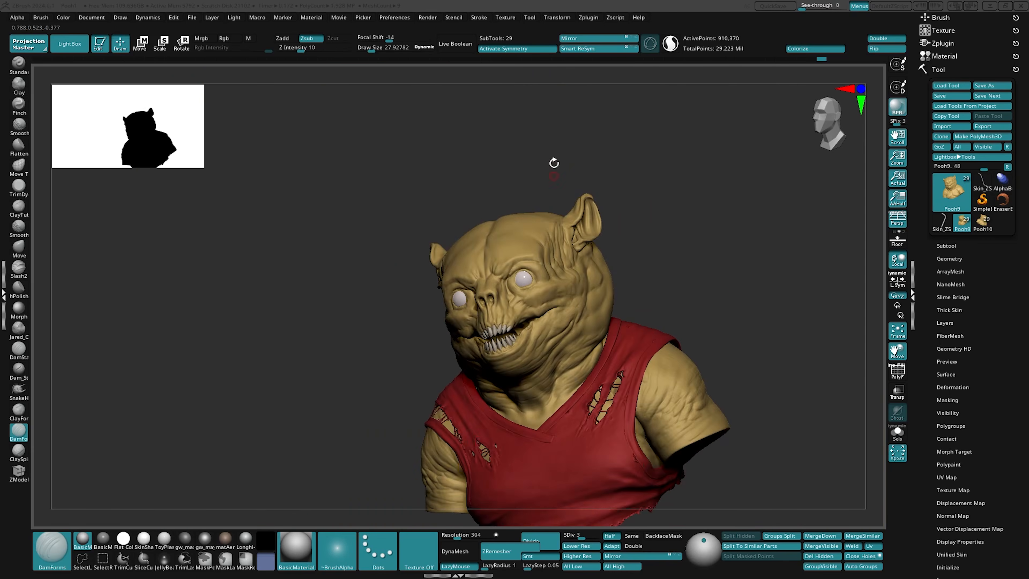
pyautogui.moveTo(719, 291)
pyautogui.mouseDown(button='right')
pyautogui.moveTo(685, 324)
pyautogui.moveTo(713, 292)
pyautogui.mouseUp(button='right')
pyautogui.keyDown('ctrl'); pyautogui.moveTo(713, 292); pyautogui.dragTo(683, 486, button='right'); pyautogui.keyUp('ctrl')
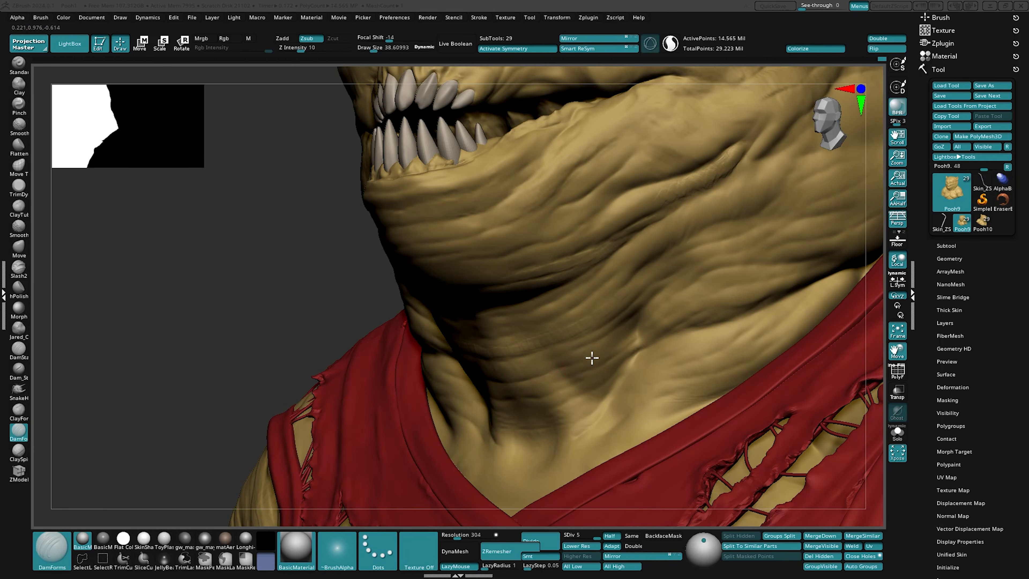
# Lower the body to subdivision level 3 and build up cheek folds beside the mouth with ClayForms at a draw size of about 17
pyautogui.moveTo(630, 367)
pyautogui.mouseDown(button='right')
pyautogui.moveTo(528, 422)
pyautogui.moveTo(552, 375)
pyautogui.moveTo(647, 370)
pyautogui.moveTo(682, 338)
pyautogui.moveTo(550, 390)
pyautogui.moveTo(597, 370)
pyautogui.moveTo(567, 409)
pyautogui.mouseUp(button='right')
pyautogui.hotkey('shift', 'd')
pyautogui.hotkey('shift', 'd')
pyautogui.press('1')
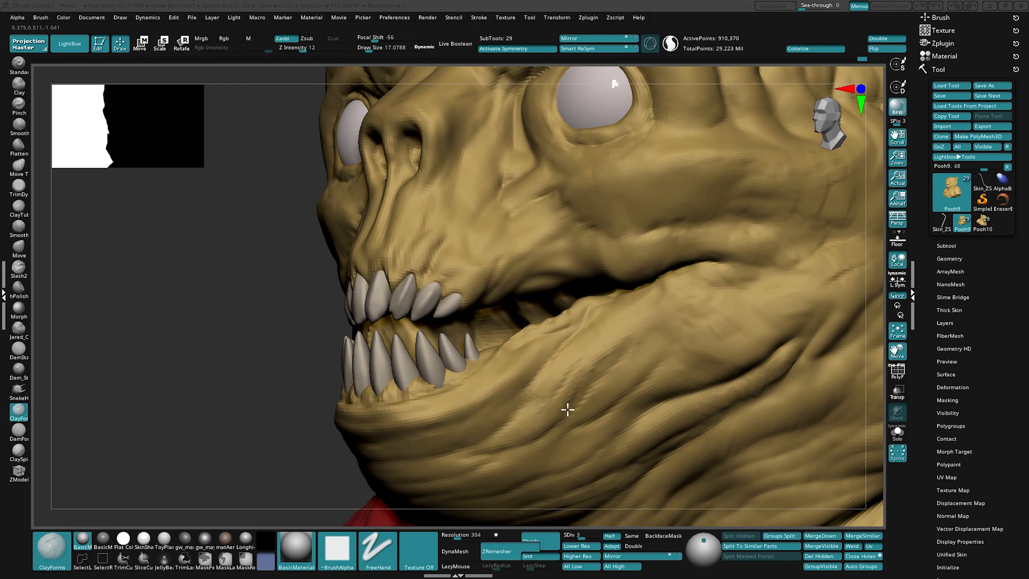
pyautogui.keyDown('alt'); pyautogui.moveTo(550, 372); pyautogui.dragTo(581, 371, button='right'); pyautogui.keyUp('alt')
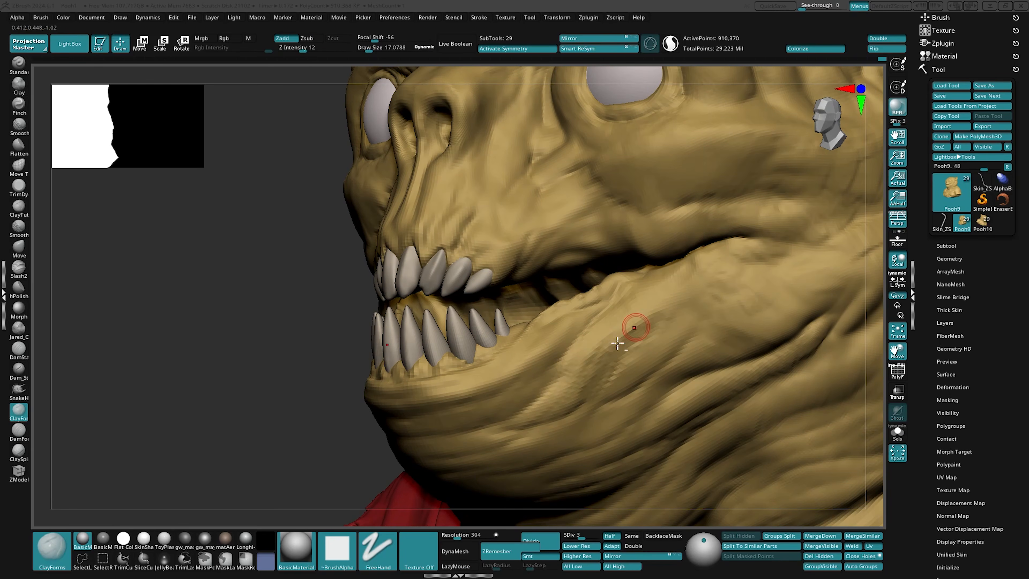
pyautogui.moveTo(618, 343); pyautogui.dragTo(599, 354, button='right')
pyautogui.moveTo(597, 294); pyautogui.dragTo(581, 361, button='right')
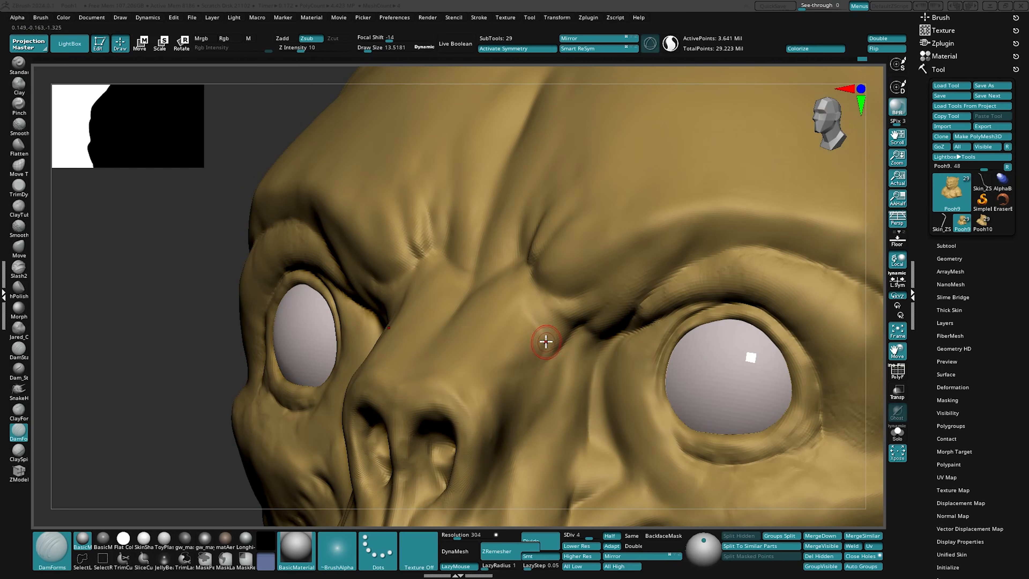
# Carve creases around the nose bridge and inner eye corners with DamForms at subdivision level 4 and a draw size of about 14
pyautogui.moveTo(540, 374); pyautogui.dragTo(526, 432, button='right')
pyautogui.moveTo(552, 400)
pyautogui.mouseDown(button='right')
pyautogui.moveTo(576, 395)
pyautogui.moveTo(571, 377)
pyautogui.moveTo(494, 455)
pyautogui.mouseUp(button='right')
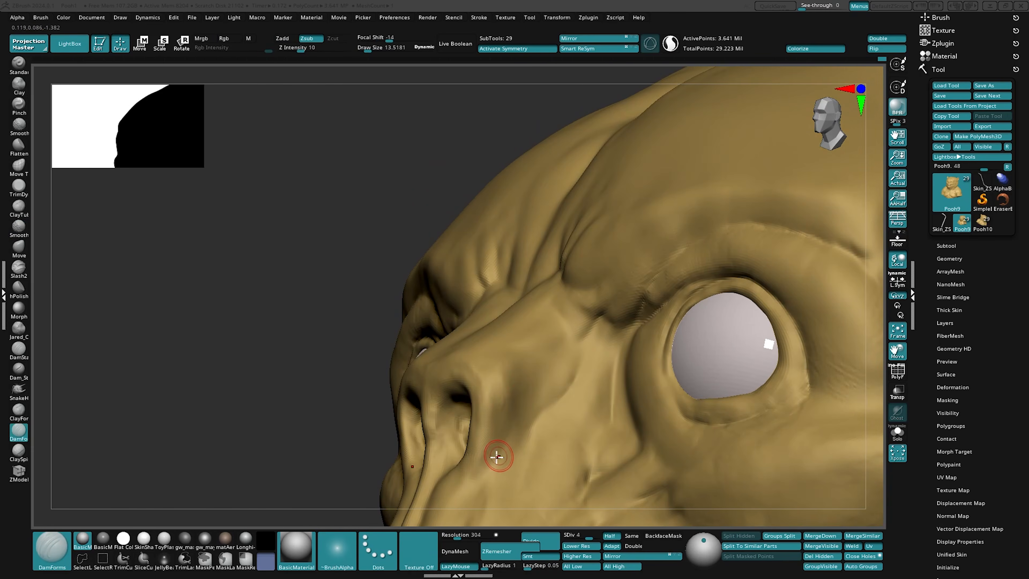
pyautogui.moveTo(515, 404); pyautogui.dragTo(534, 396, button='right')
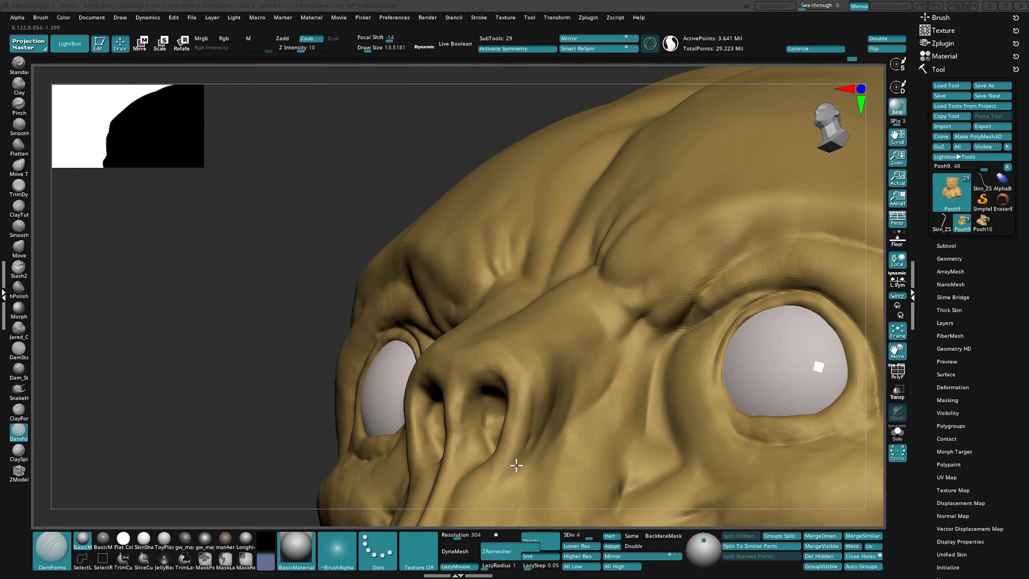
pyautogui.keyDown('ctrl'); pyautogui.moveTo(516, 465); pyautogui.dragTo(517, 453, button='right'); pyautogui.keyUp('ctrl')
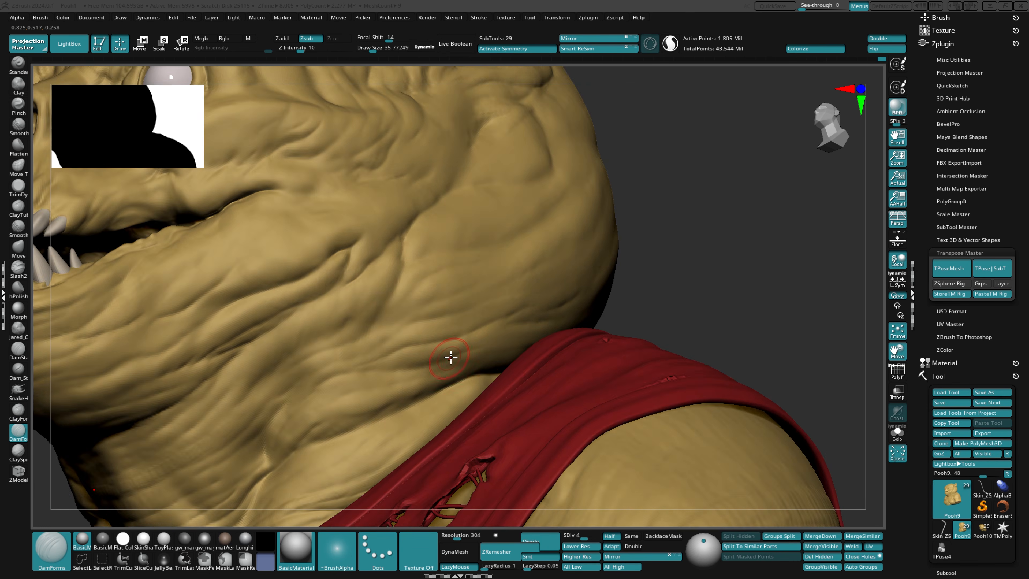
# Build up and smooth skin folds from the mouth corner across the lower cheek with ClayForms at Z intensity 12
pyautogui.moveTo(450, 356); pyautogui.dragTo(491, 345, button='right')
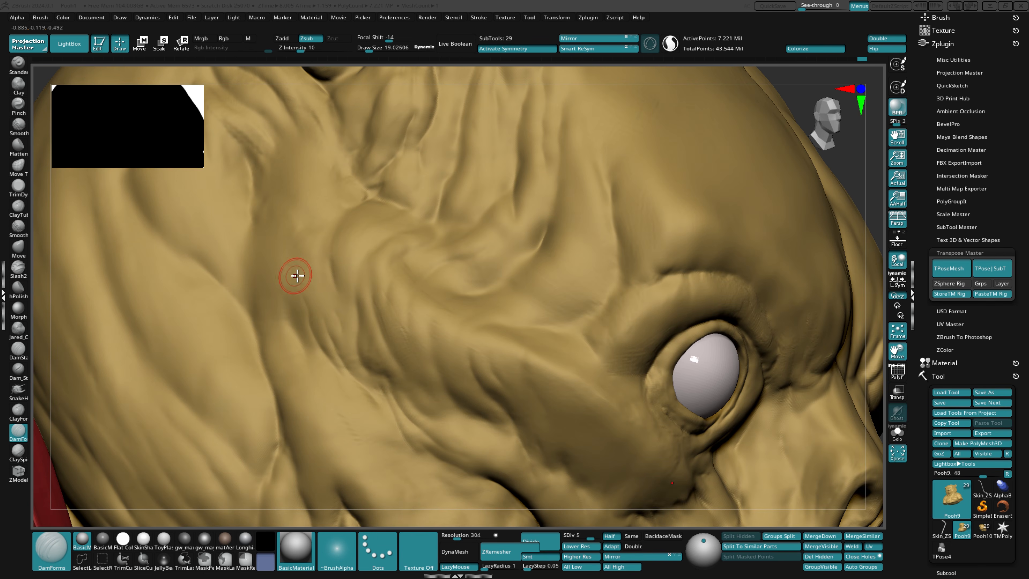
pyautogui.press('shift')
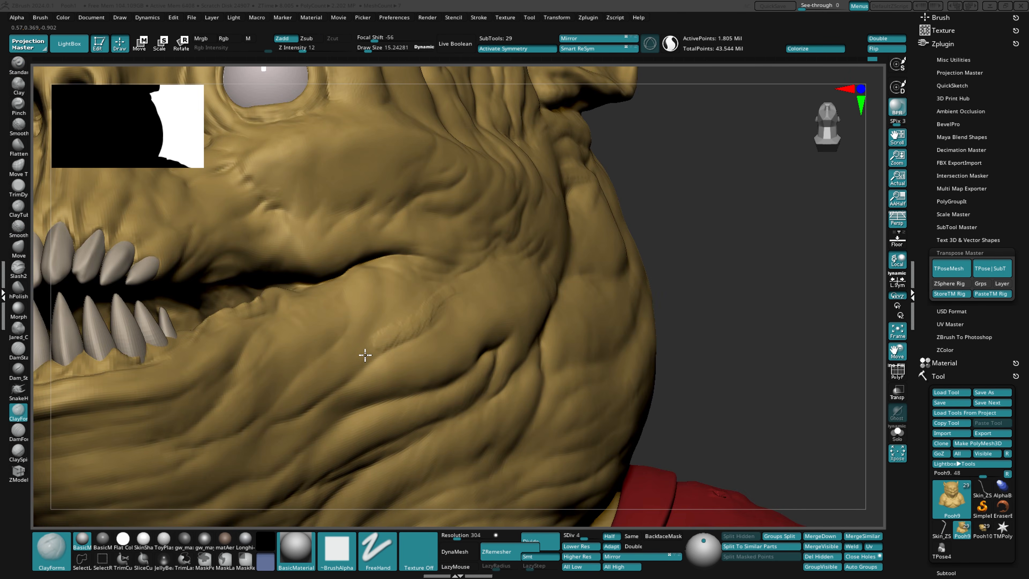
pyautogui.moveTo(365, 355); pyautogui.dragTo(413, 325, button='right')
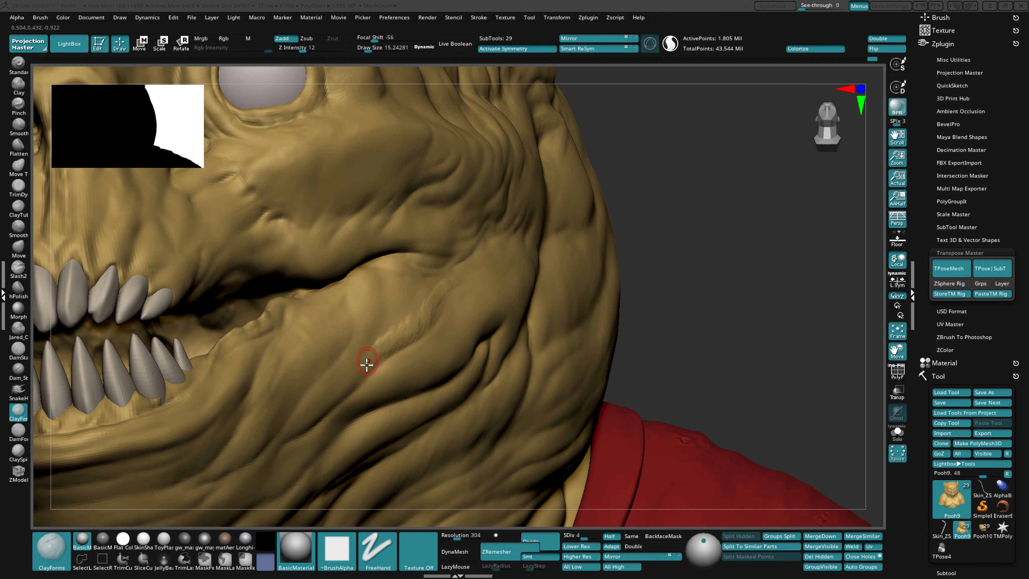
pyautogui.moveTo(366, 363); pyautogui.dragTo(275, 431, button='right')
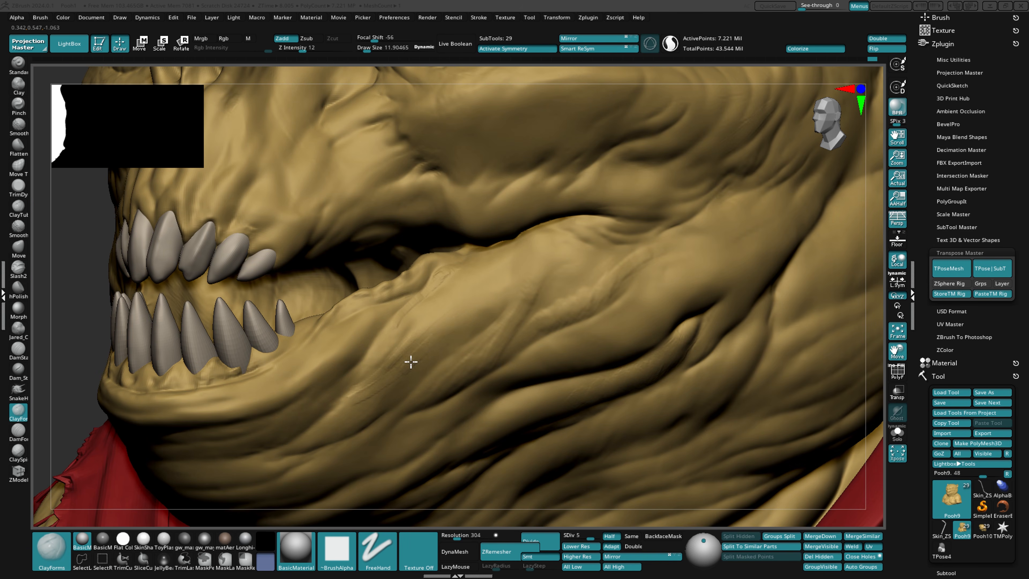
pyautogui.press('shift')
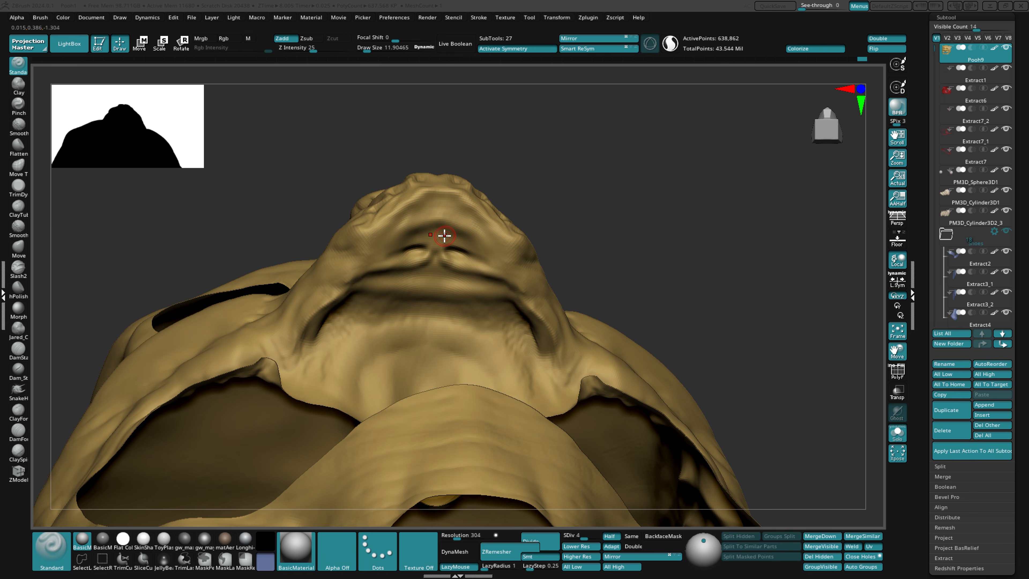
# Lower the body to subdivision level 3 and carve upper arm creases with DamForms at a draw size of about 33
pyautogui.press('d')
pyautogui.hotkey('shift', 'd')
pyautogui.press('d')
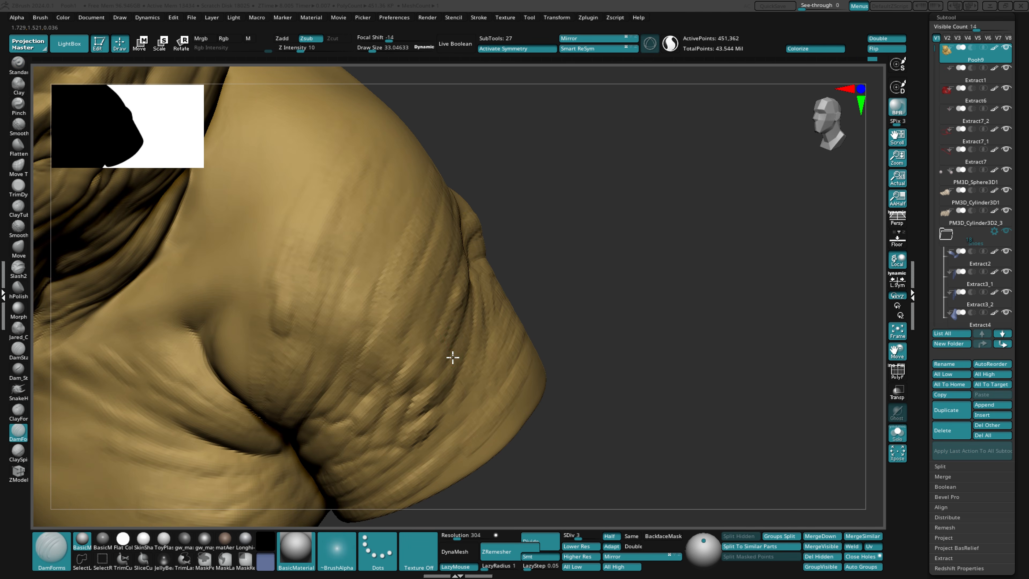
pyautogui.moveTo(453, 358); pyautogui.dragTo(407, 411, button='right')
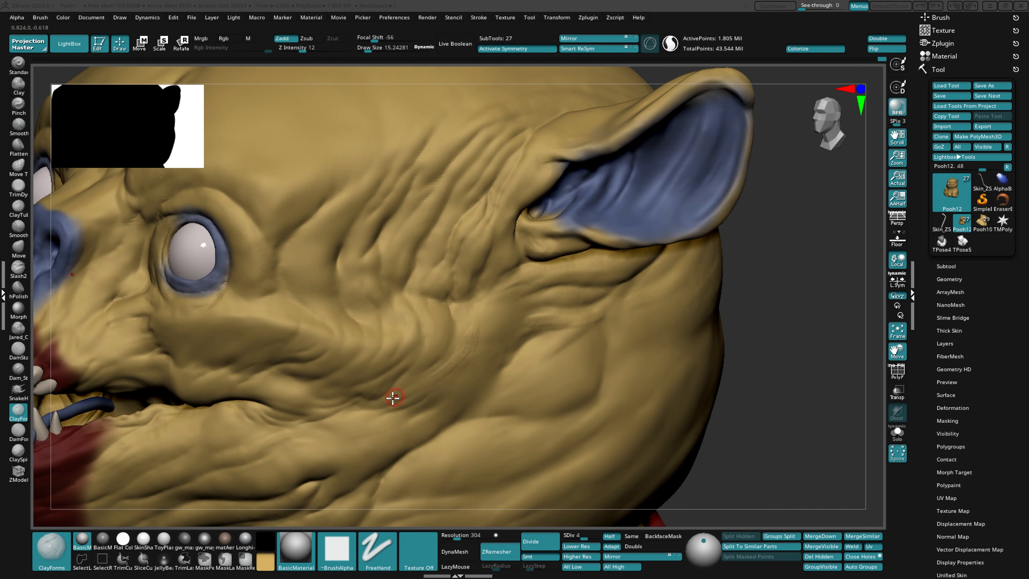
# Add raised wrinkles on the side of the face and the neck with ClayForms at subdivision level 4
pyautogui.moveTo(462, 356); pyautogui.dragTo(475, 312, button='right')
pyautogui.press('s')
pyautogui.moveTo(476, 346); pyautogui.dragTo(488, 346)
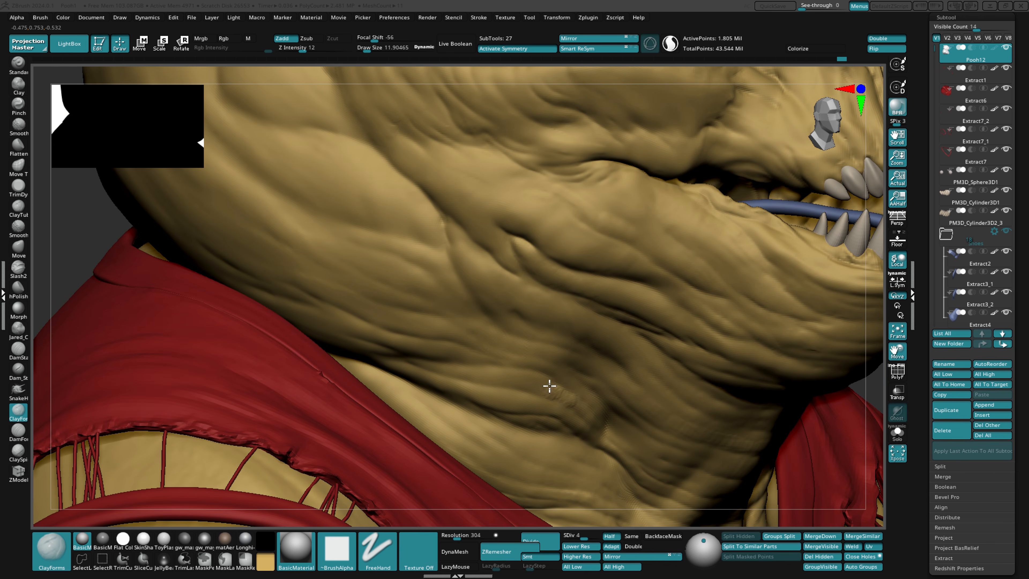
pyautogui.press('s')
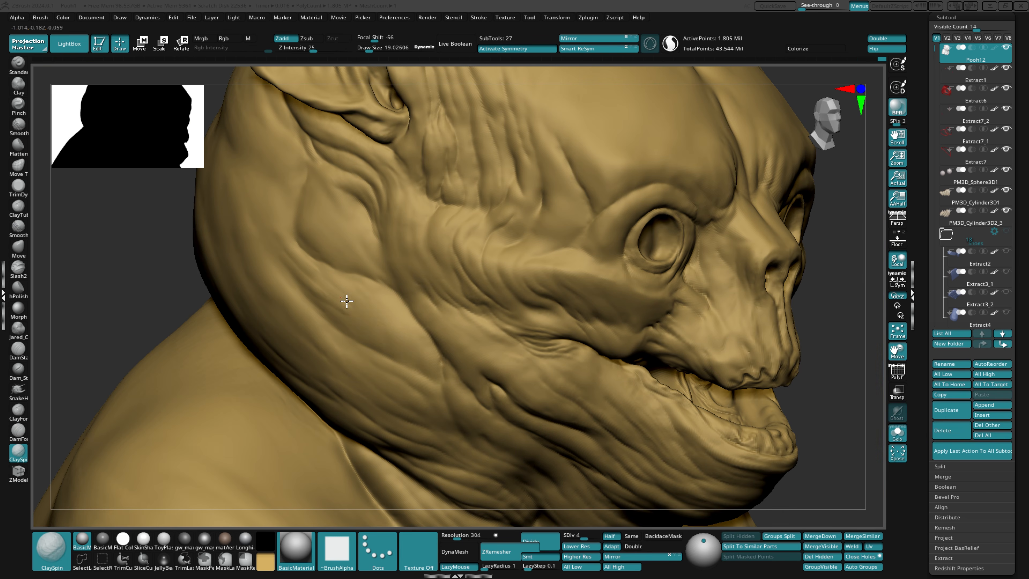
# Shape and smooth cheek folds below the eye with ClaySpin at subdivision level 5, using draw sizes of about 12 to 15
pyautogui.press('shift')
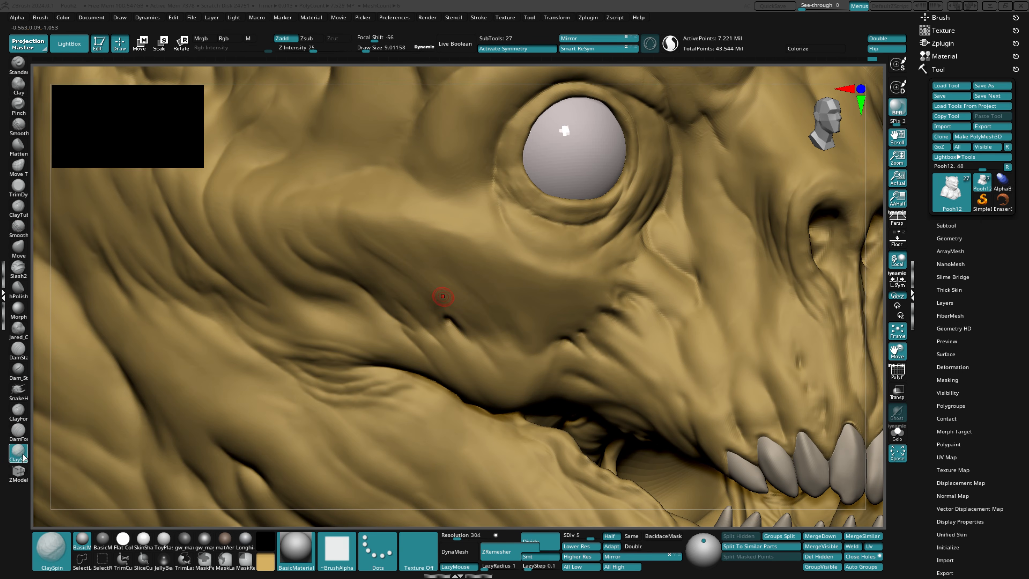
pyautogui.press('s')
pyautogui.keyDown('alt'); pyautogui.moveTo(477, 323); pyautogui.dragTo(499, 344); pyautogui.keyUp('alt')
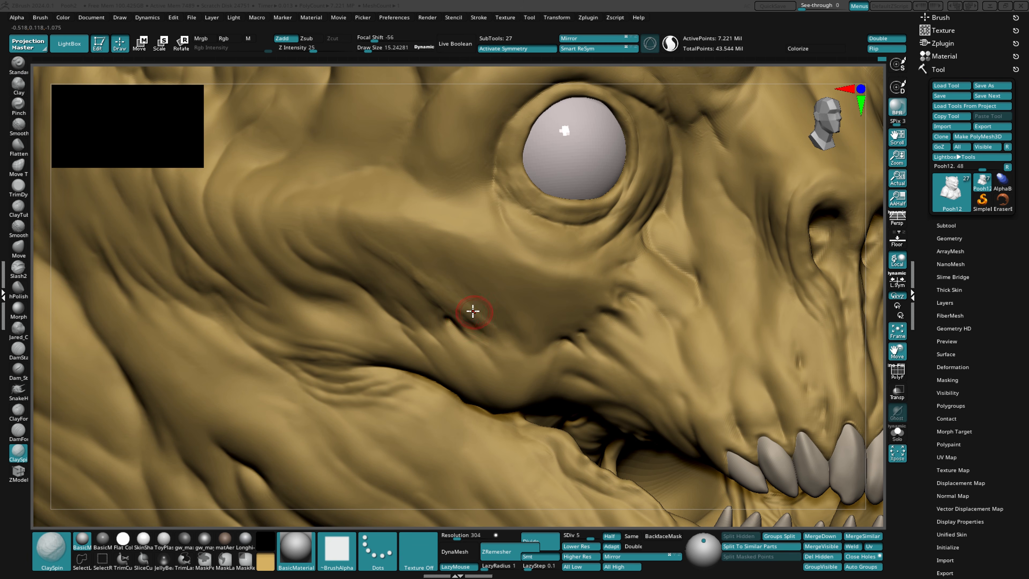
pyautogui.moveTo(494, 327); pyautogui.dragTo(501, 297, button='right')
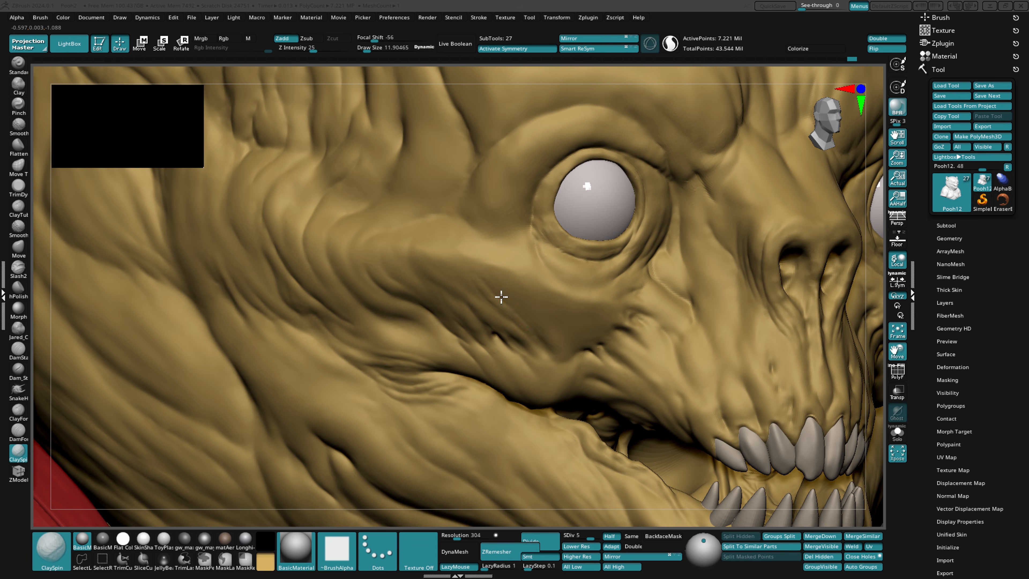
pyautogui.press('shift')
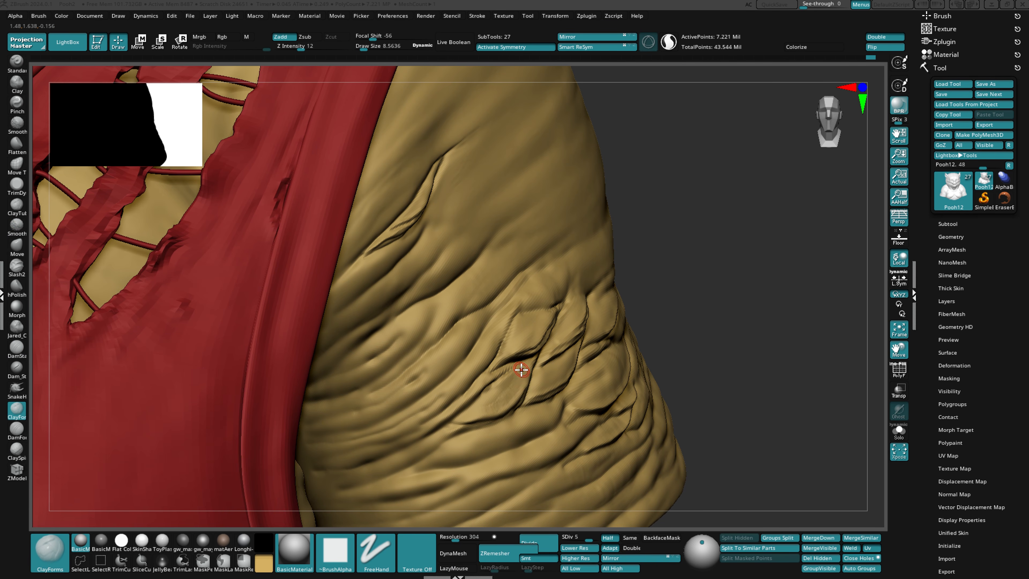
# Refine the overlapping skin folds on the upper arm at subdivision level 5, smoothing them at a draw size of about 9
pyautogui.press('1')
pyautogui.moveTo(522, 376); pyautogui.dragTo(476, 413)
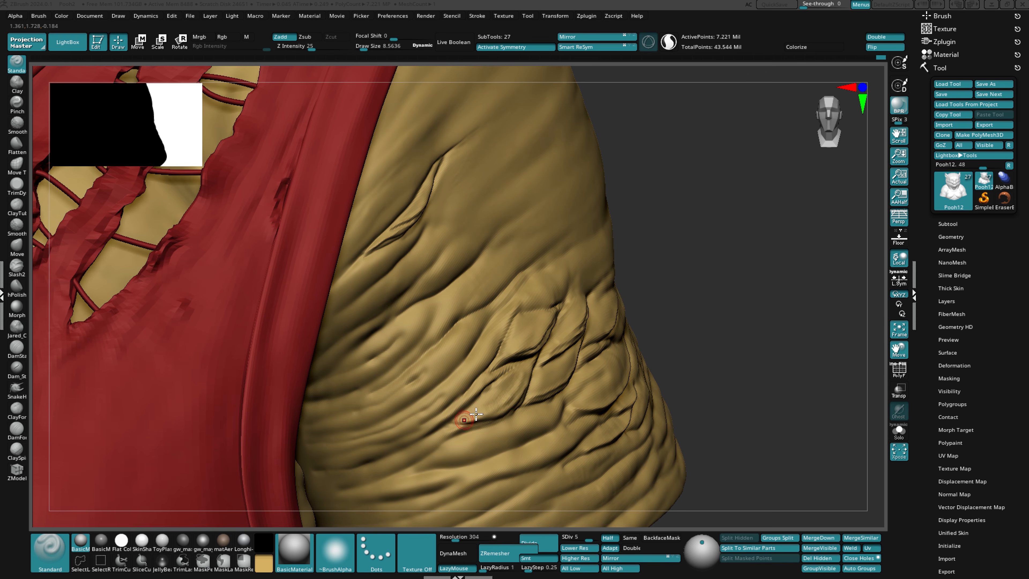
pyautogui.hotkey('ctrl', 'z')
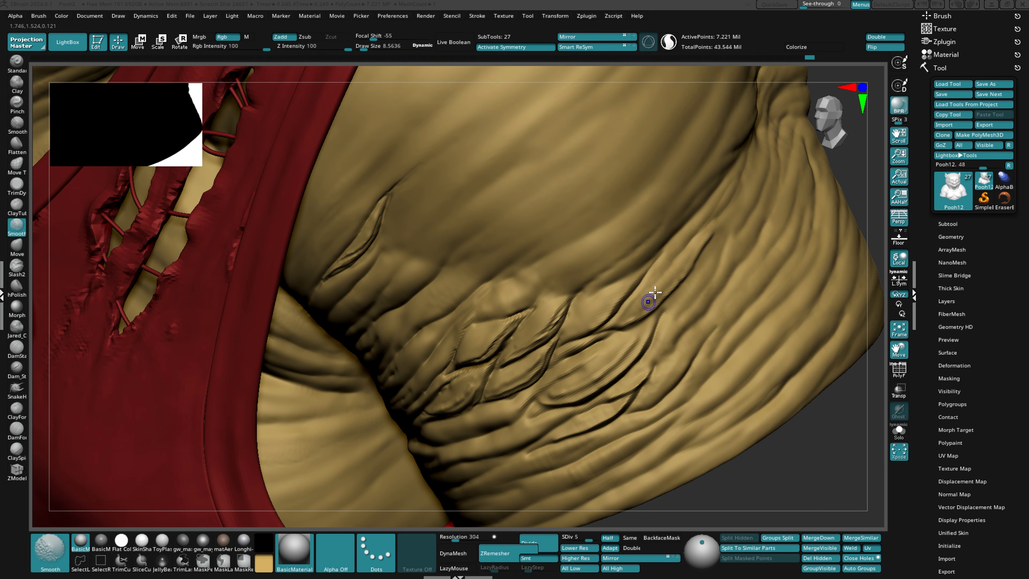
pyautogui.moveTo(682, 264); pyautogui.dragTo(664, 396, button='right')
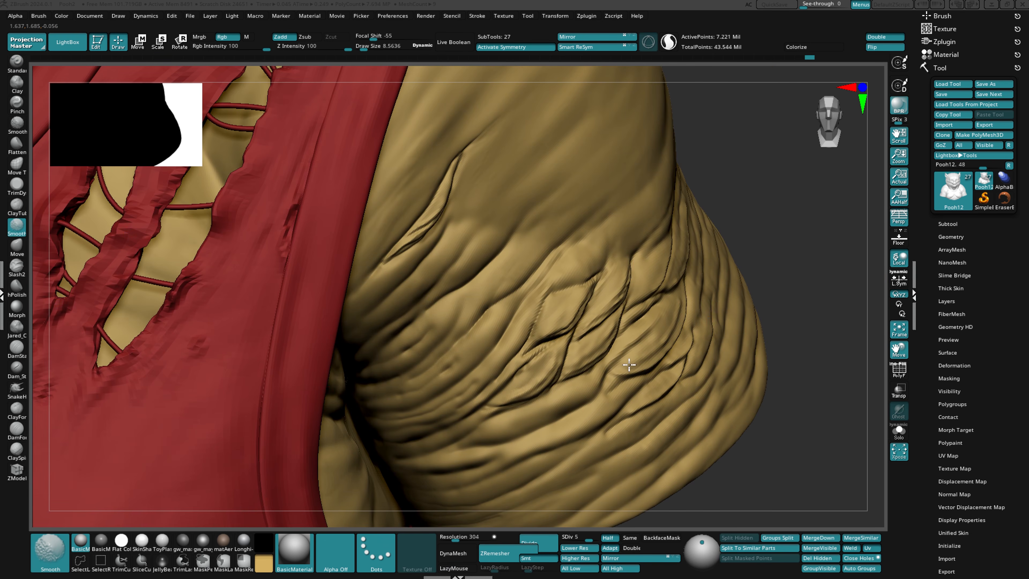
pyautogui.moveTo(677, 369); pyautogui.dragTo(616, 422)
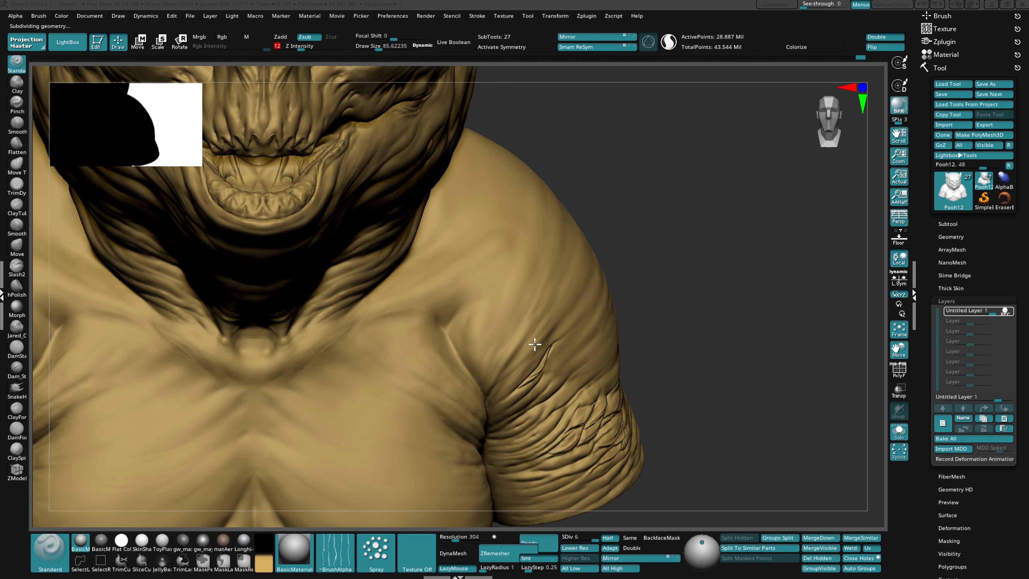
# Spray fine skin lines over the shoulder and upper arm using Standard with a wrinkle alpha, Zsub at intensity 12 and subdivision level 6
pyautogui.moveTo(552, 285); pyautogui.dragTo(520, 358, button='right')
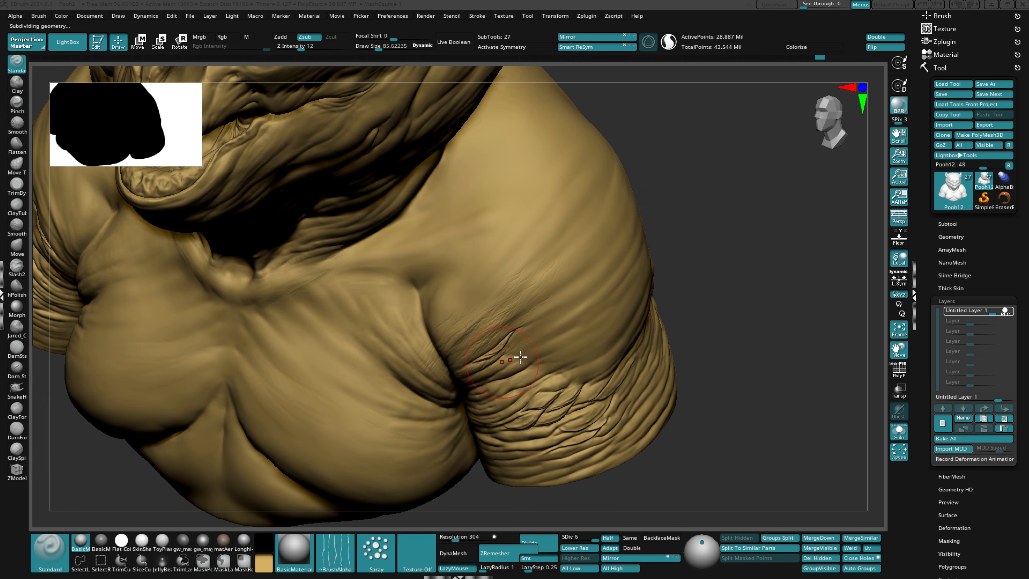
pyautogui.moveTo(603, 342); pyautogui.dragTo(616, 359, button='right')
pyautogui.press('s')
pyautogui.moveTo(632, 303); pyautogui.dragTo(652, 306)
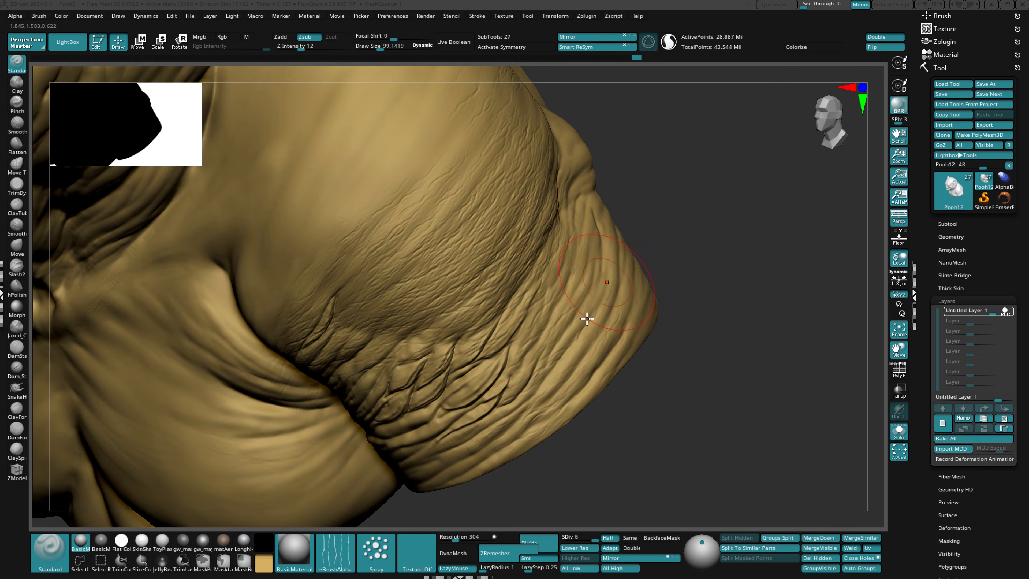
pyautogui.moveTo(586, 317); pyautogui.dragTo(579, 311)
pyautogui.moveTo(579, 311)
pyautogui.mouseDown(button='right')
pyautogui.moveTo(604, 400)
pyautogui.moveTo(518, 418)
pyautogui.mouseUp(button='right')
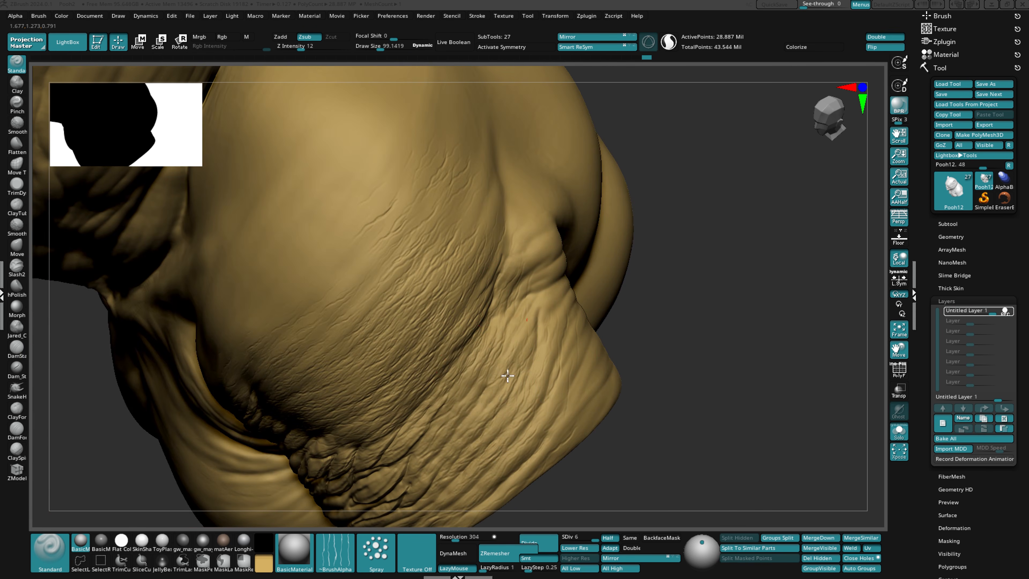
pyautogui.moveTo(510, 375); pyautogui.dragTo(578, 323, button='right')
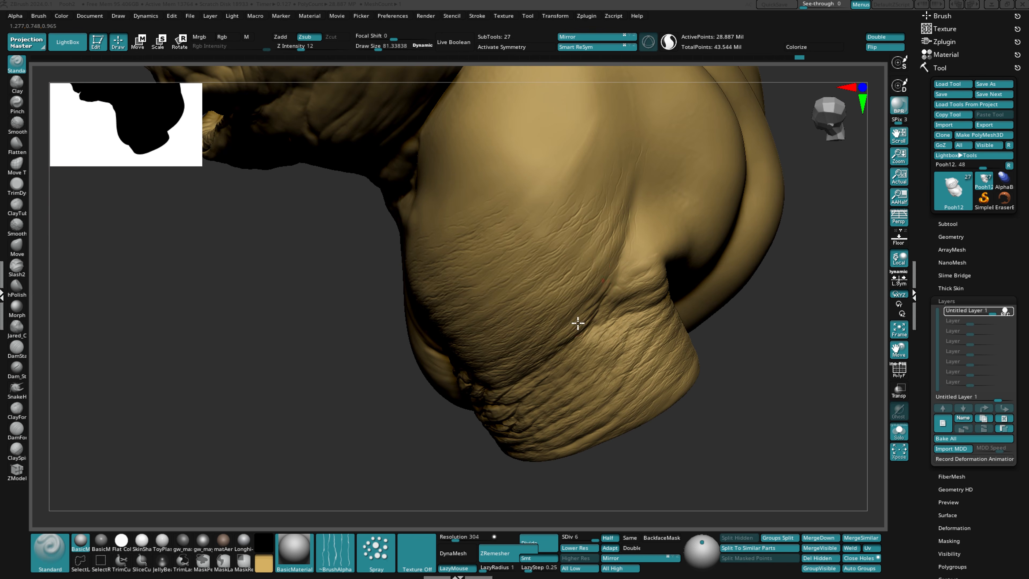
# Extend the sprayed skin texture across the other shoulder and the chest at a draw size of about 104
pyautogui.moveTo(621, 144); pyautogui.dragTo(472, 321, button='right')
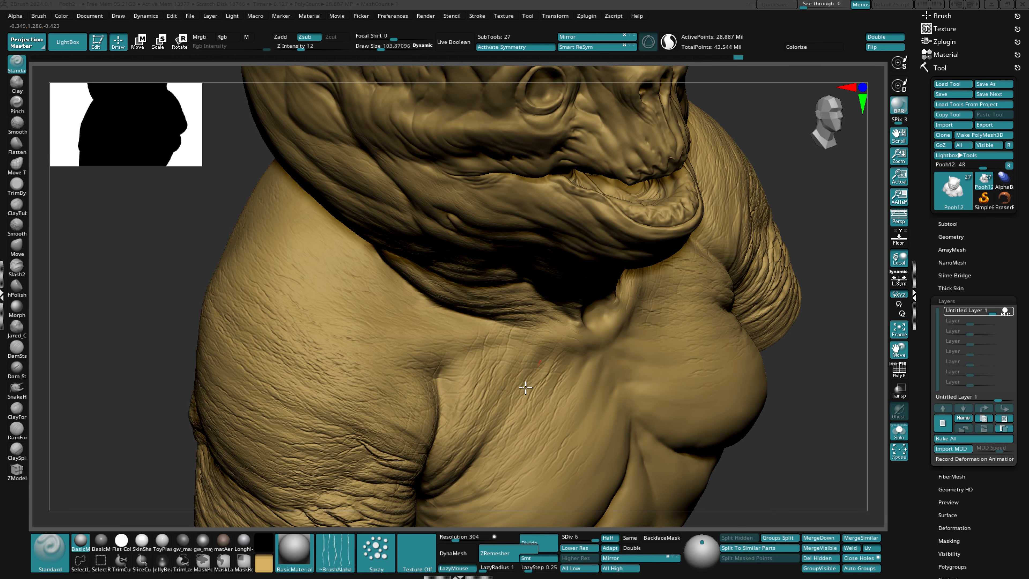
pyautogui.moveTo(525, 388)
pyautogui.mouseDown()
pyautogui.moveTo(570, 343)
pyautogui.moveTo(564, 368)
pyautogui.mouseUp()
pyautogui.press('s')
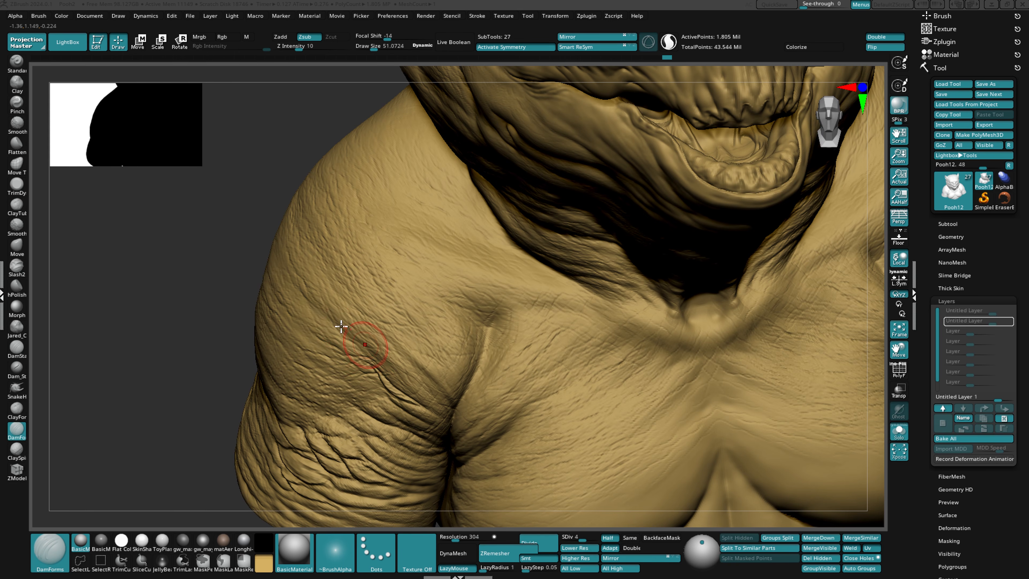
# Deepen the shoulder and armpit creases with DamForms at a draw size of about 51 and DamStandard at Z intensity 33
pyautogui.press('s')
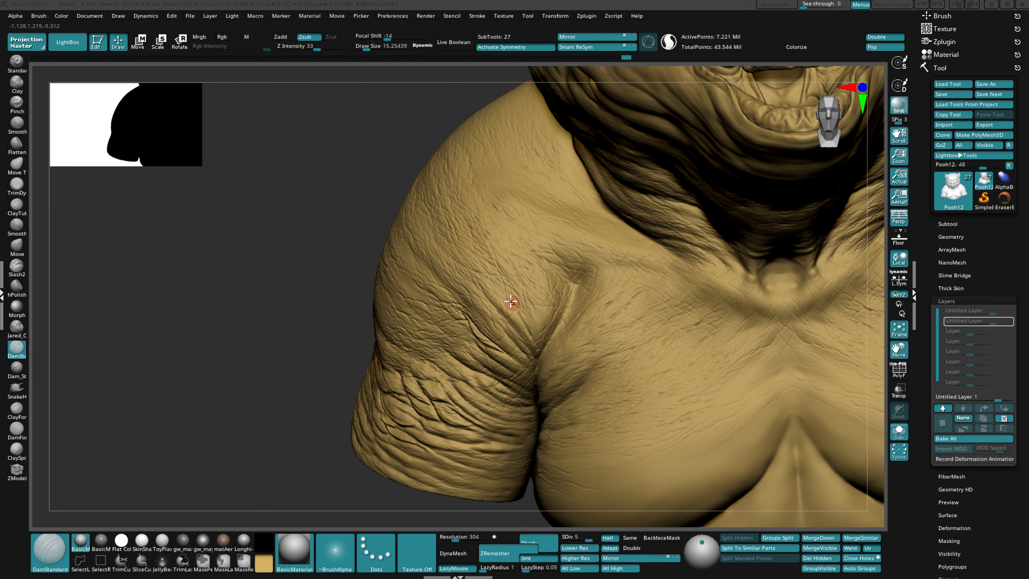
pyautogui.moveTo(511, 302)
pyautogui.mouseDown(button='right')
pyautogui.moveTo(543, 332)
pyautogui.moveTo(540, 351)
pyautogui.mouseUp(button='right')
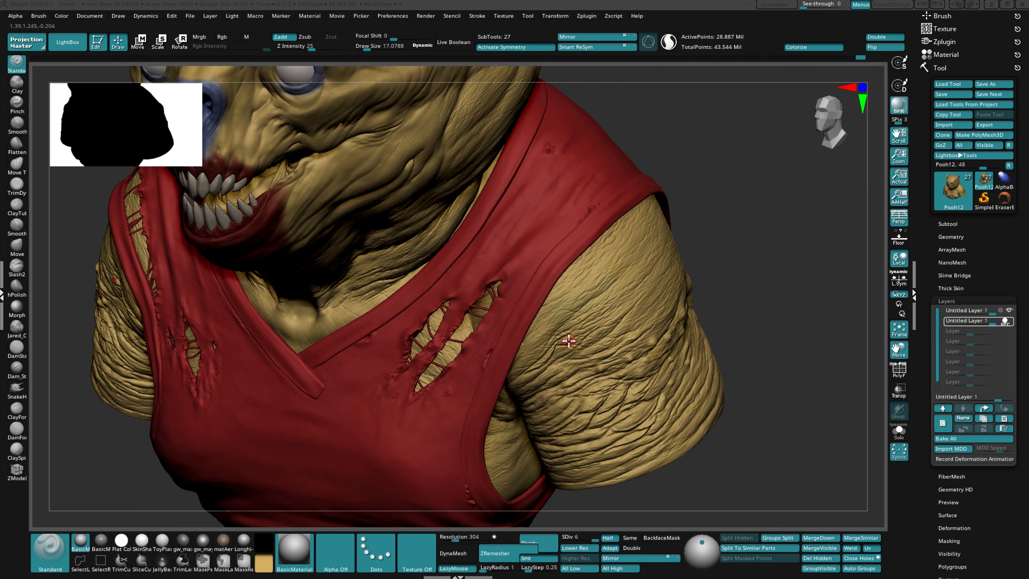
pyautogui.moveTo(640, 343); pyautogui.dragTo(628, 330, button='right')
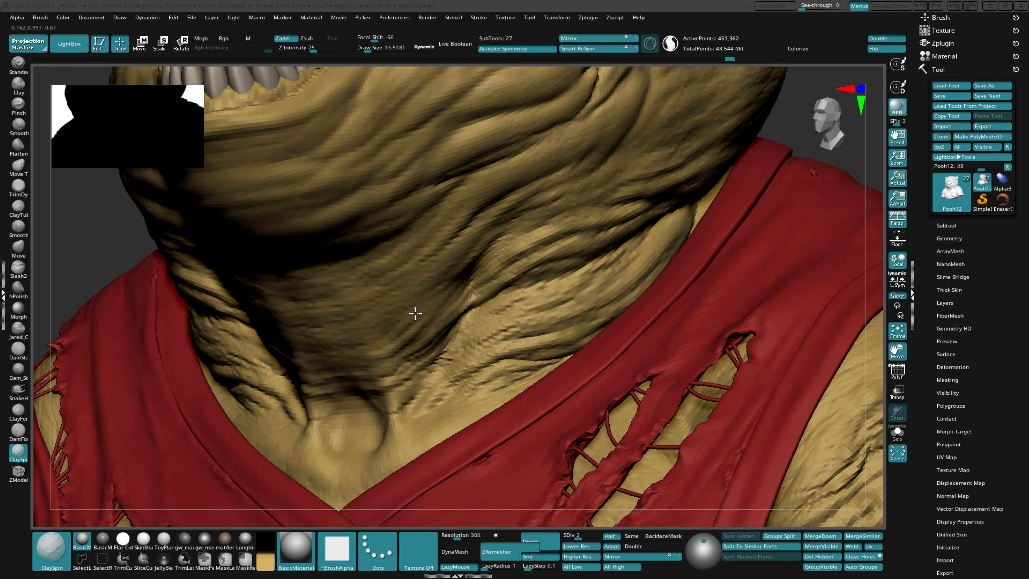
# Refine the neck folds and the wrinkles at the mouth corner with ClaySpin and DamForms, working up to subdivision level 6
pyautogui.moveTo(415, 313); pyautogui.dragTo(467, 257, button='right')
pyautogui.moveTo(393, 333); pyautogui.dragTo(443, 306, button='right')
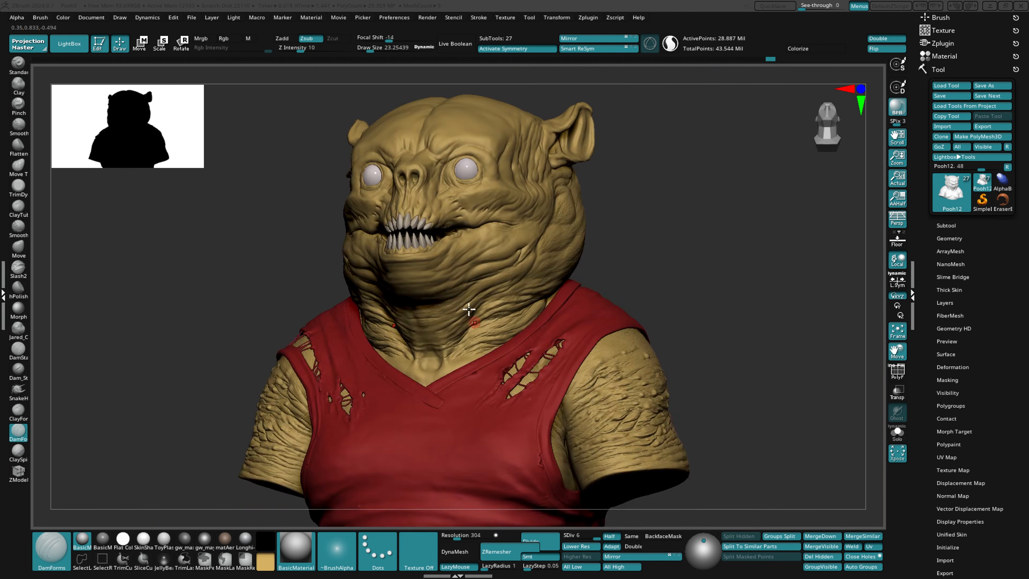
pyautogui.moveTo(468, 310); pyautogui.dragTo(437, 340, button='right')
pyautogui.press(']')
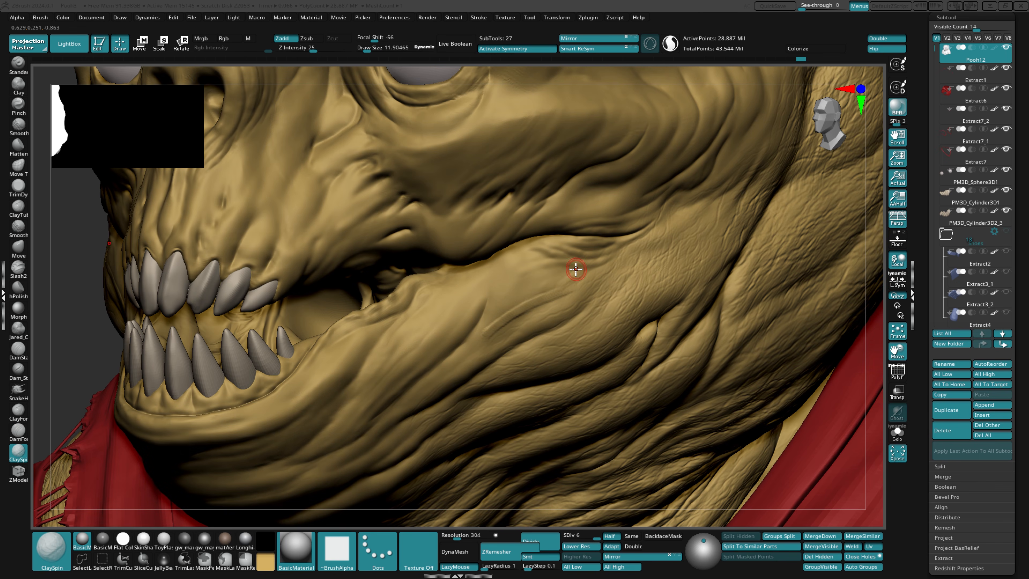
pyautogui.press('shift')
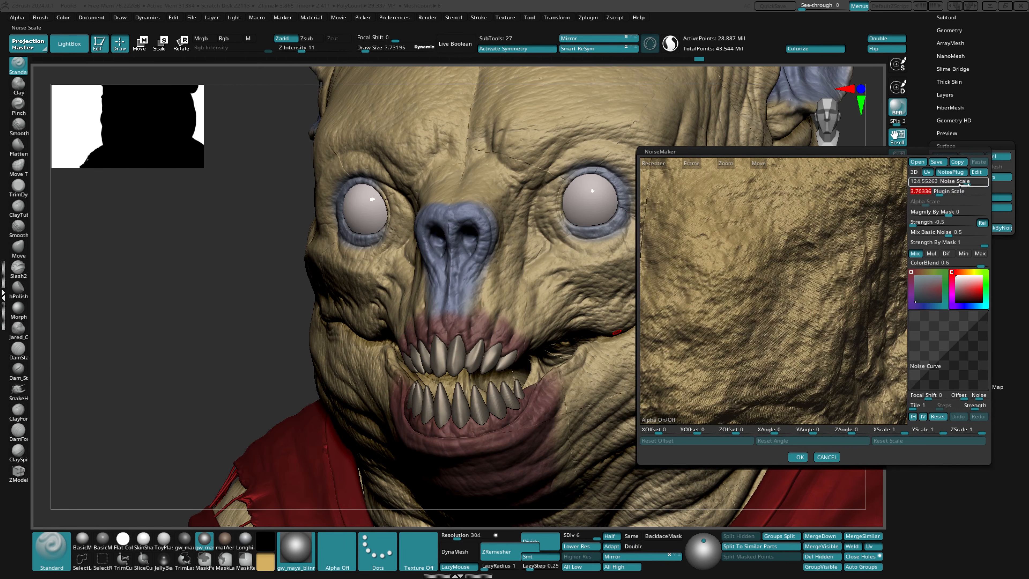
# Adjust the surface noise scale and plugin scale, inflate the noise-masked skin, and clear the mask
pyautogui.moveTo(975, 182); pyautogui.dragTo(986, 182)
pyautogui.moveTo(944, 191); pyautogui.dragTo(922, 203)
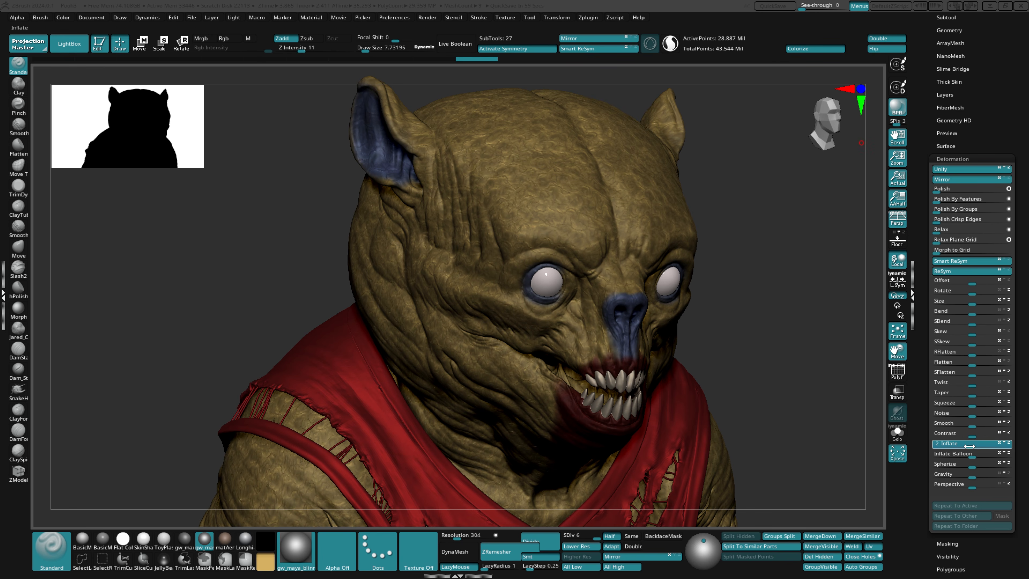
pyautogui.press('Return')
pyautogui.keyDown('ctrl'); pyautogui.moveTo(772, 355); pyautogui.dragTo(750, 339); pyautogui.keyUp('ctrl')
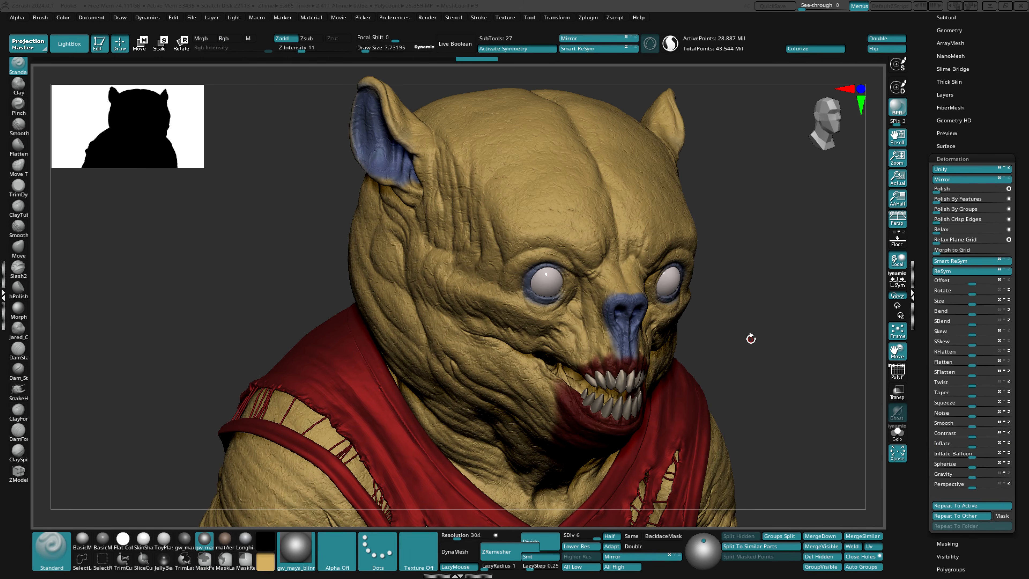
# Soften the flaky skin between the brows and above the nose on the FlakeSkin layer with the Morph brush at draw size 64
pyautogui.keyDown('ctrl'); pyautogui.moveTo(631, 295); pyautogui.dragTo(632, 422, button='right'); pyautogui.keyUp('ctrl')
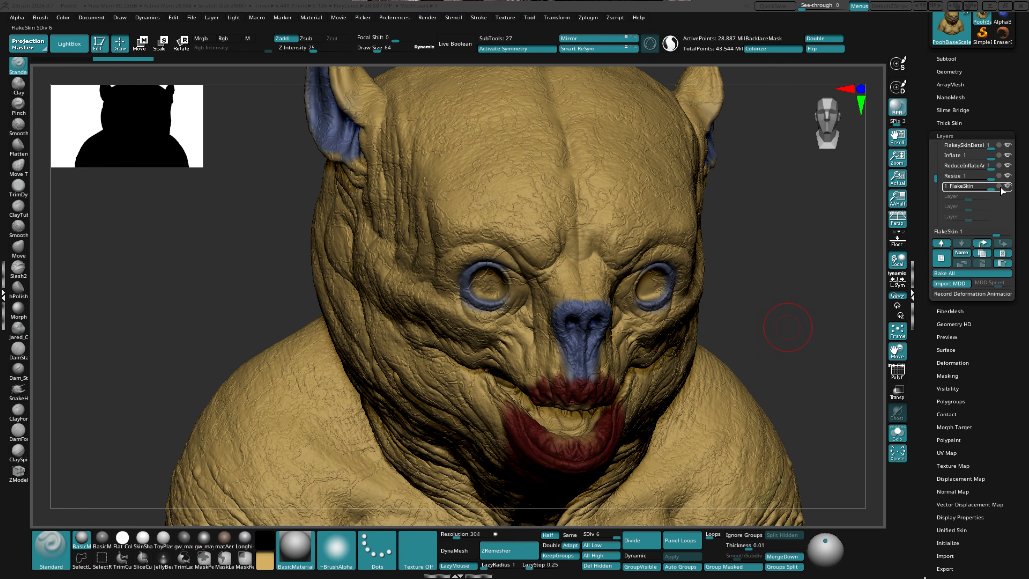
pyautogui.moveTo(632, 251)
pyautogui.keyDown('ctrl'); pyautogui.mouseDown(button='right')
pyautogui.moveTo(612, 224)
pyautogui.moveTo(635, 263)
pyautogui.mouseUp(button='right'); pyautogui.keyUp('ctrl')
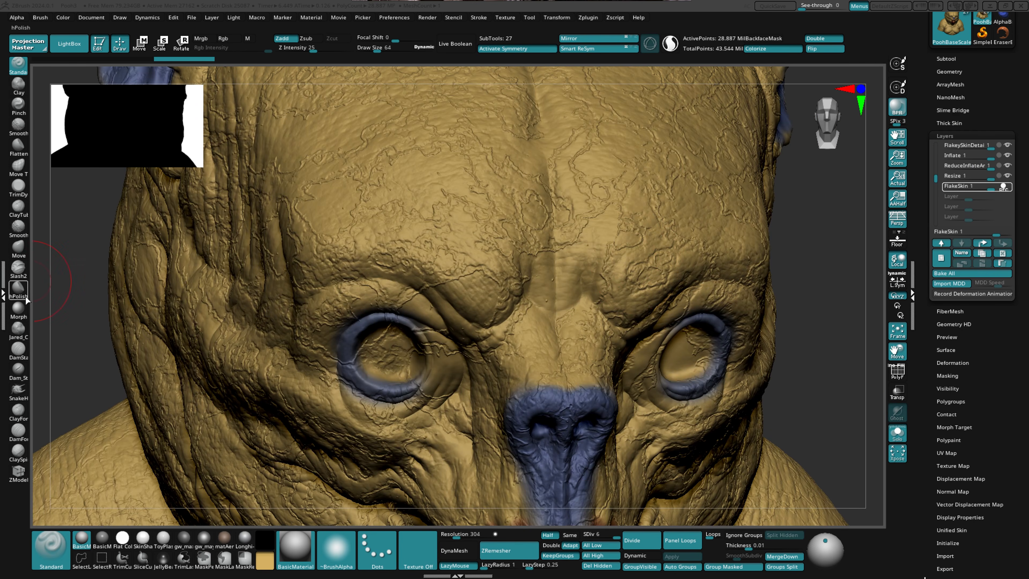
pyautogui.click(19, 310)
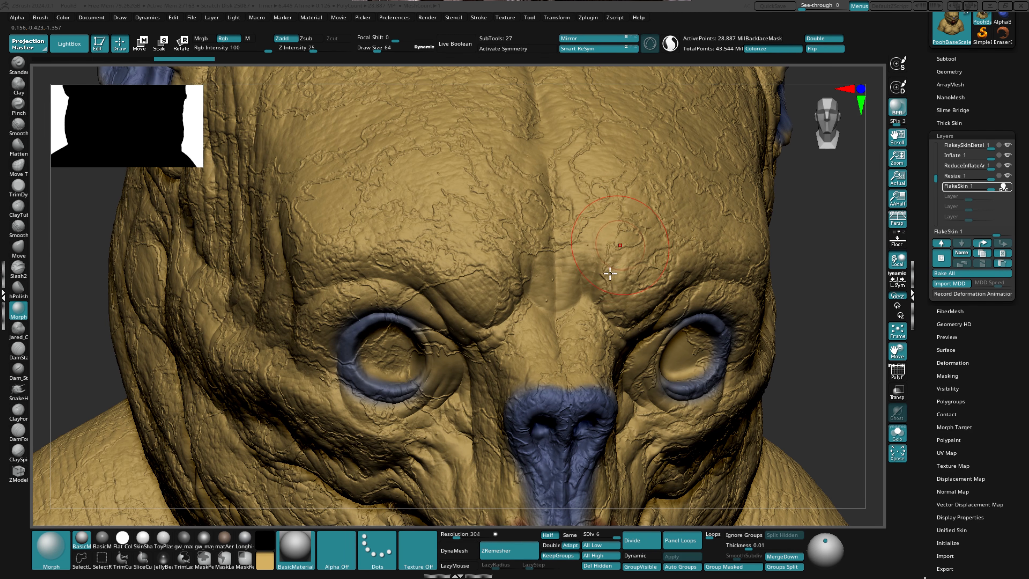
pyautogui.moveTo(609, 274); pyautogui.dragTo(688, 223, button='right')
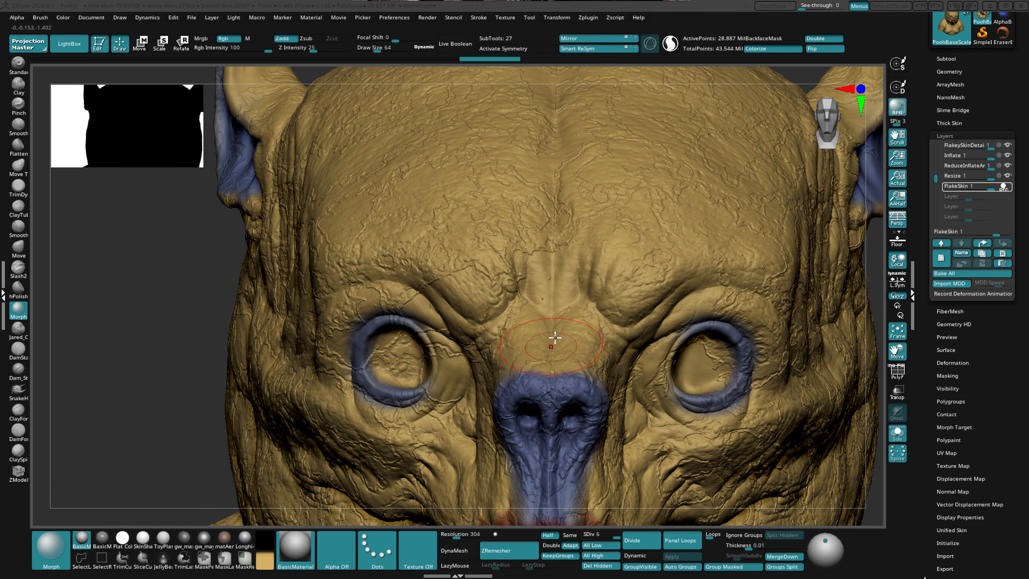
# Examine the flaky skin on the forehead, between the brows and around the eyes from several angles
pyautogui.moveTo(552, 340); pyautogui.dragTo(554, 366, button='right')
pyautogui.moveTo(517, 280); pyautogui.dragTo(477, 334, button='right')
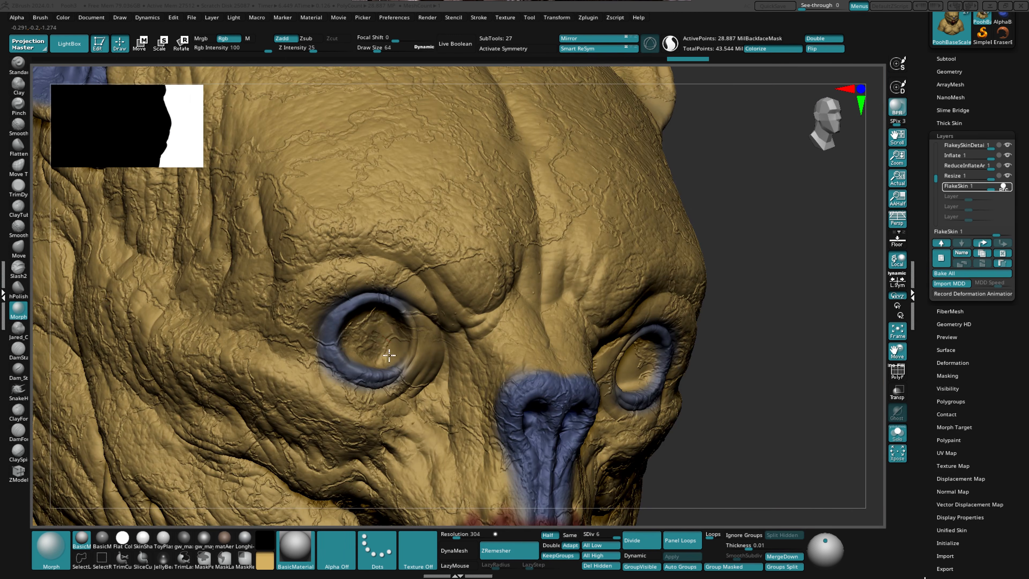
pyautogui.moveTo(382, 346); pyautogui.dragTo(444, 286, button='right')
pyautogui.moveTo(399, 372); pyautogui.dragTo(572, 197, button='right')
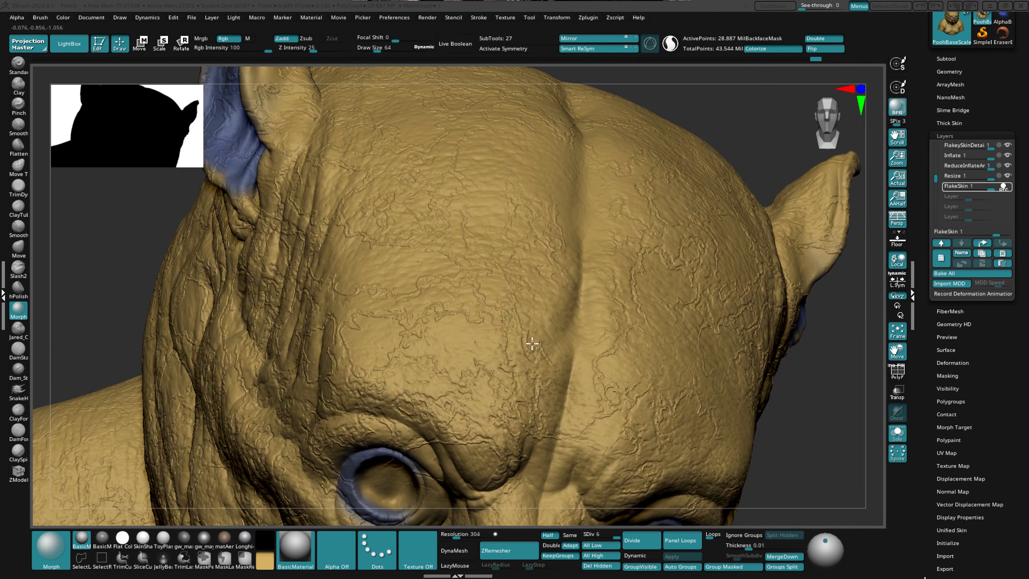
pyautogui.moveTo(522, 339); pyautogui.dragTo(563, 246, button='right')
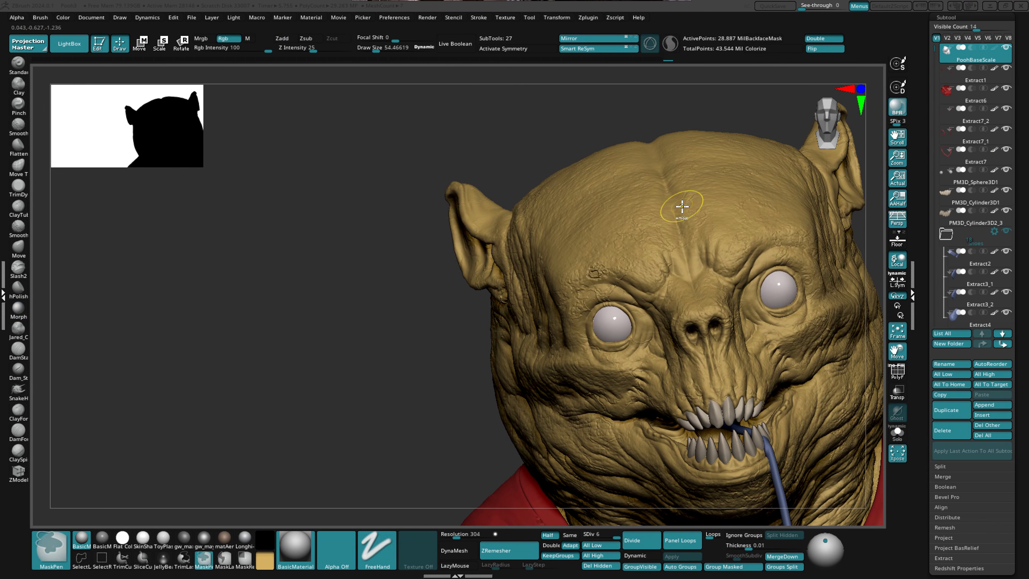
pyautogui.keyDown('ctrl'); pyautogui.moveTo(646, 223); pyautogui.dragTo(659, 364, button='right'); pyautogui.keyUp('ctrl')
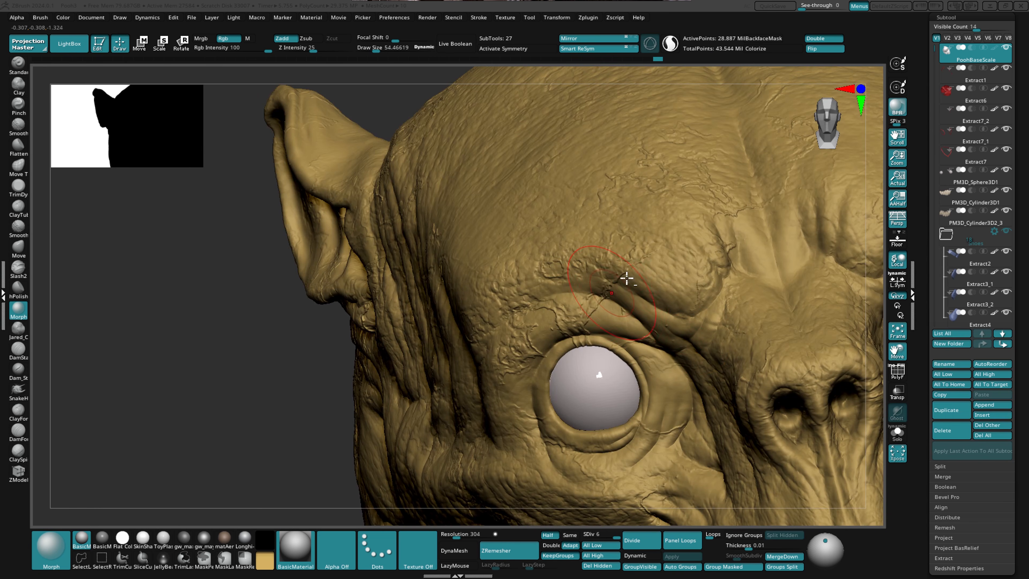
pyautogui.moveTo(640, 249); pyautogui.dragTo(683, 275, button='right')
pyautogui.moveTo(622, 313); pyautogui.dragTo(626, 254, button='right')
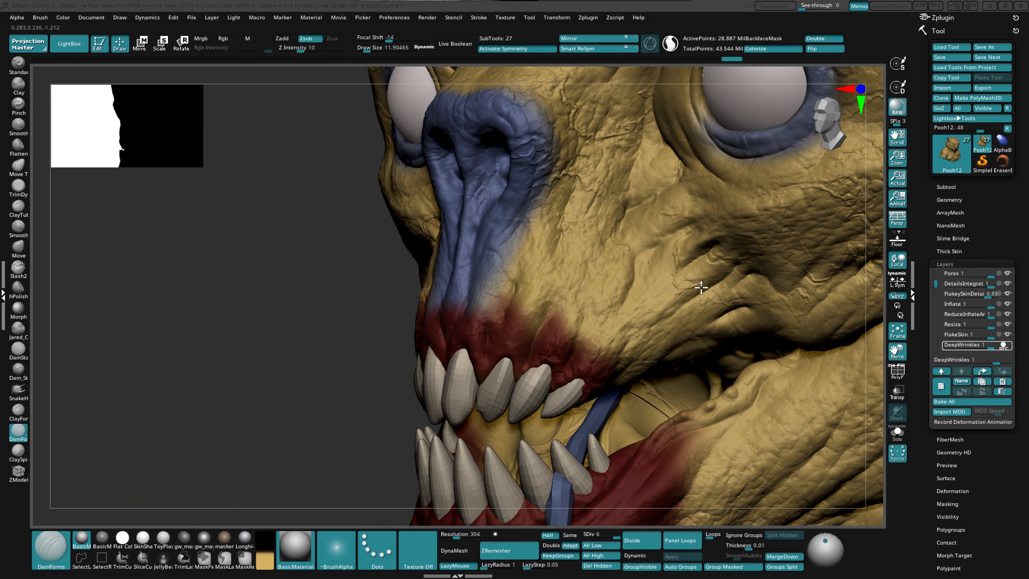
# Carve cheek wrinkles with DamForms on the DeepWrinkles layer, and reshape the bust asymmetrically with the Move brush on the Asymm layer
pyautogui.moveTo(701, 287); pyautogui.dragTo(526, 267, button='right')
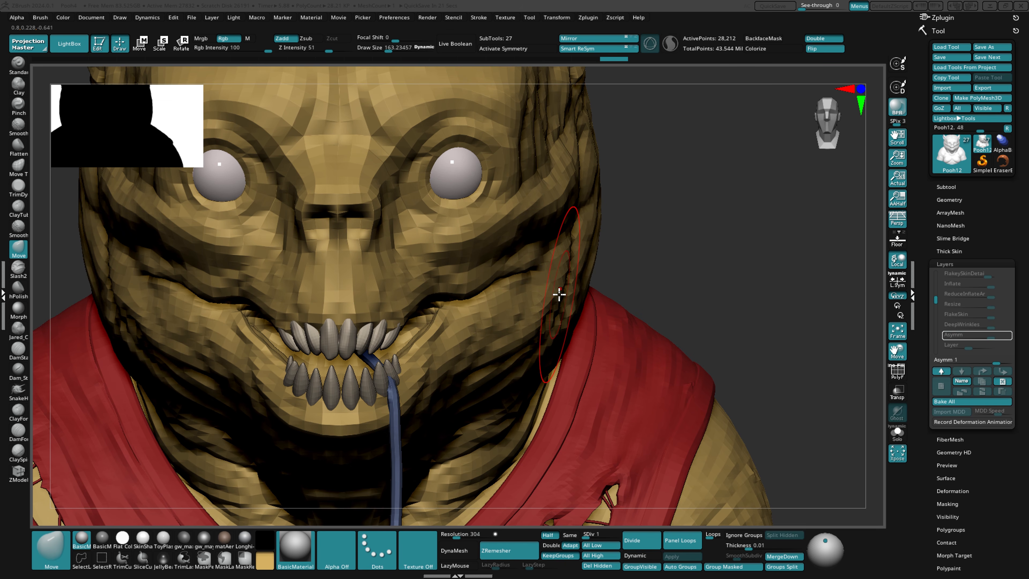
pyautogui.moveTo(558, 294); pyautogui.dragTo(492, 260, button='right')
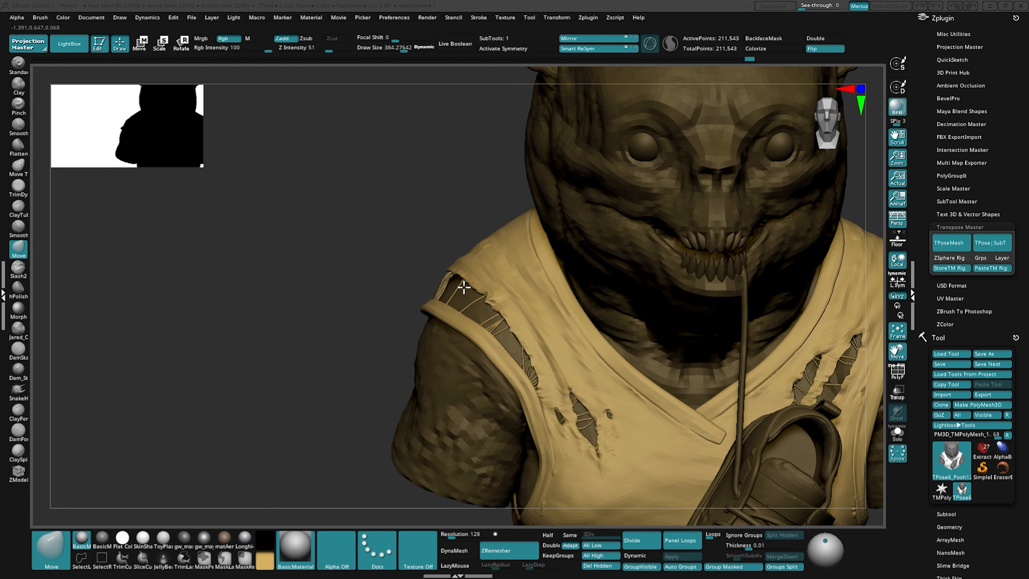
pyautogui.moveTo(464, 287); pyautogui.dragTo(448, 337, button='right')
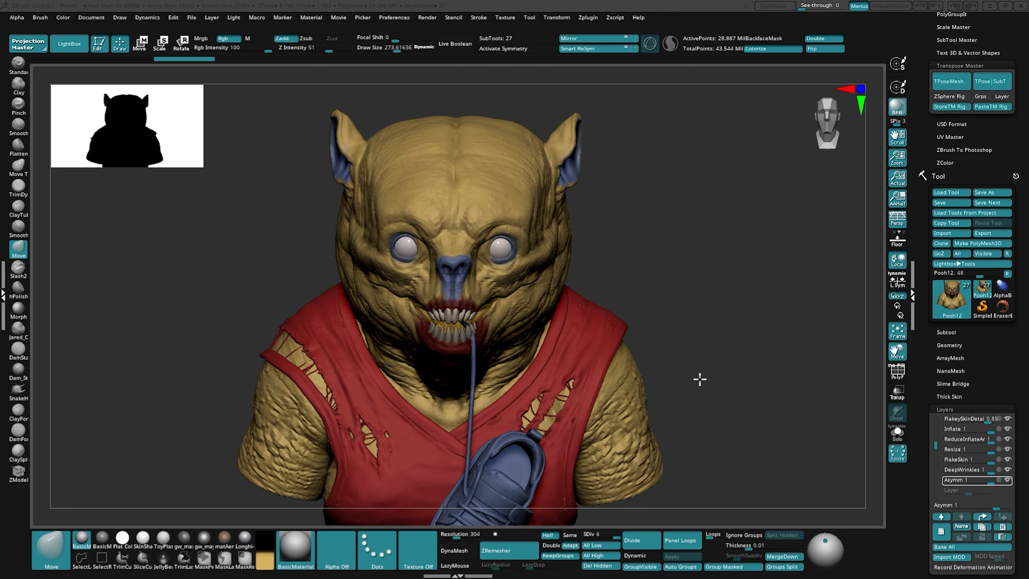
pyautogui.press('ctrl')
pyautogui.press('ctrl')
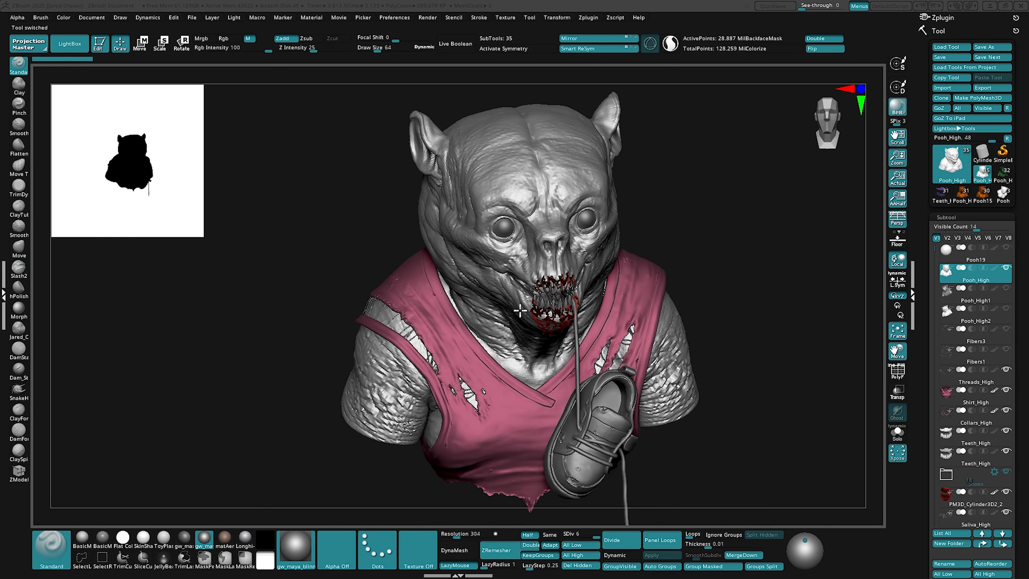
# Inspect the finished high-resolution bust from the front and up close, including the bloody teeth, torn shirt, hanging shoe and facial skin
pyautogui.moveTo(520, 311); pyautogui.dragTo(543, 326, button='right')
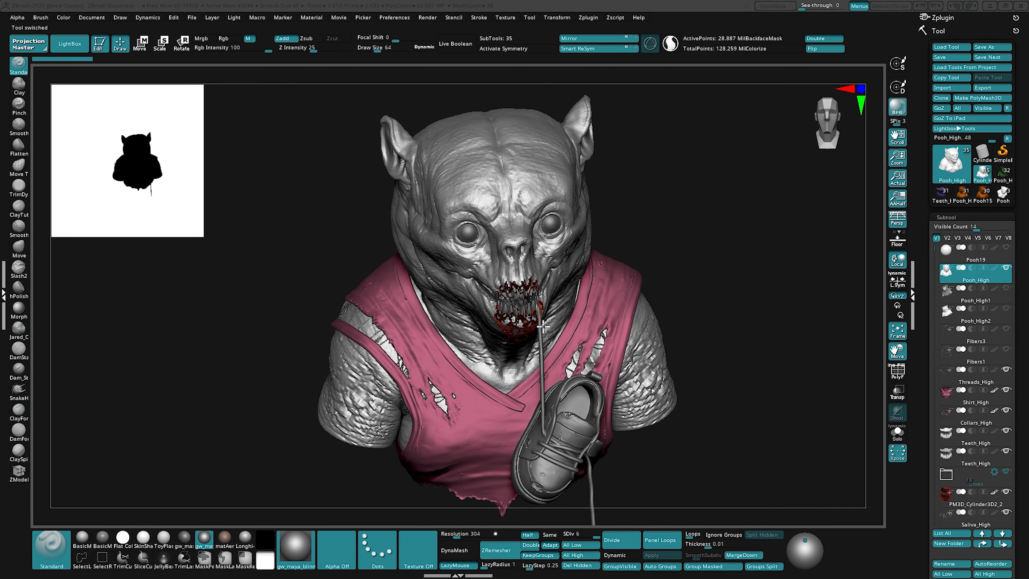
pyautogui.keyDown('ctrl'); pyautogui.moveTo(533, 264); pyautogui.dragTo(533, 308, button='right'); pyautogui.keyUp('ctrl')
pyautogui.moveTo(407, 224); pyautogui.dragTo(424, 134, button='right')
pyautogui.keyDown('alt'); pyautogui.moveTo(411, 434); pyautogui.dragTo(648, 361, button='right'); pyautogui.keyUp('alt')
pyautogui.keyDown('ctrl'); pyautogui.moveTo(409, 368); pyautogui.dragTo(466, 347, button='right'); pyautogui.keyUp('ctrl')
pyautogui.keyDown('alt'); pyautogui.moveTo(646, 216); pyautogui.dragTo(480, 434, button='right'); pyautogui.keyUp('alt')
pyautogui.keyDown('alt'); pyautogui.moveTo(831, 142); pyautogui.dragTo(493, 538, button='right'); pyautogui.keyUp('alt')
pyautogui.moveTo(539, 349); pyautogui.dragTo(648, 449, button='right')
pyautogui.moveTo(406, 227)
pyautogui.keyDown('alt'); pyautogui.mouseDown(button='right')
pyautogui.moveTo(583, 373)
pyautogui.moveTo(524, 364)
pyautogui.moveTo(592, 359)
pyautogui.moveTo(395, 221)
pyautogui.mouseUp(button='right'); pyautogui.keyUp('alt')
pyautogui.moveTo(574, 340); pyautogui.dragTo(525, 342, button='right')
pyautogui.keyDown('alt'); pyautogui.moveTo(782, 416); pyautogui.dragTo(526, 343, button='right'); pyautogui.keyUp('alt')
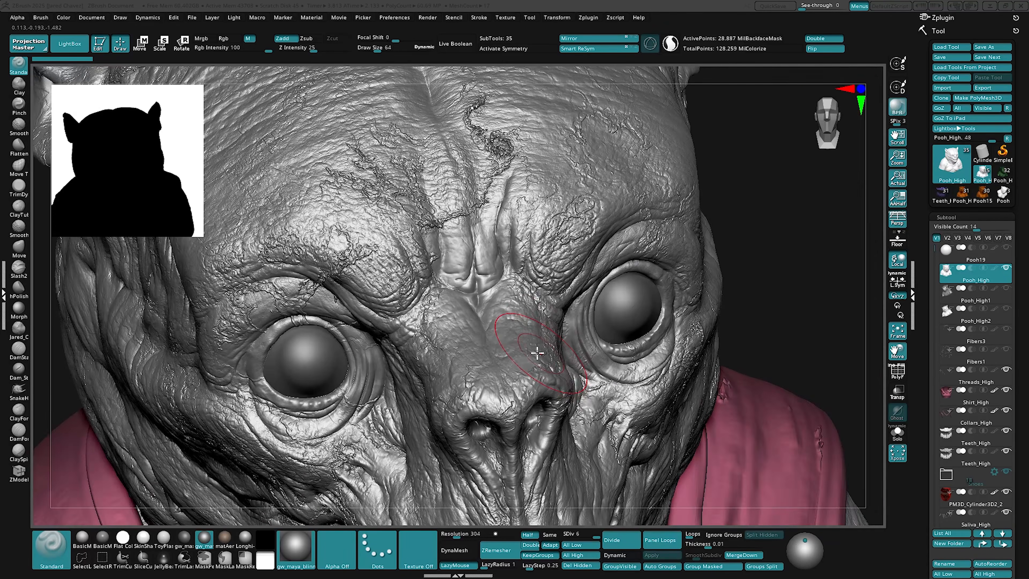
# Review the eye, cheek and mouth in side view, and the isolated body's neck and shoulder skin
pyautogui.moveTo(640, 374); pyautogui.dragTo(559, 344, button='right')
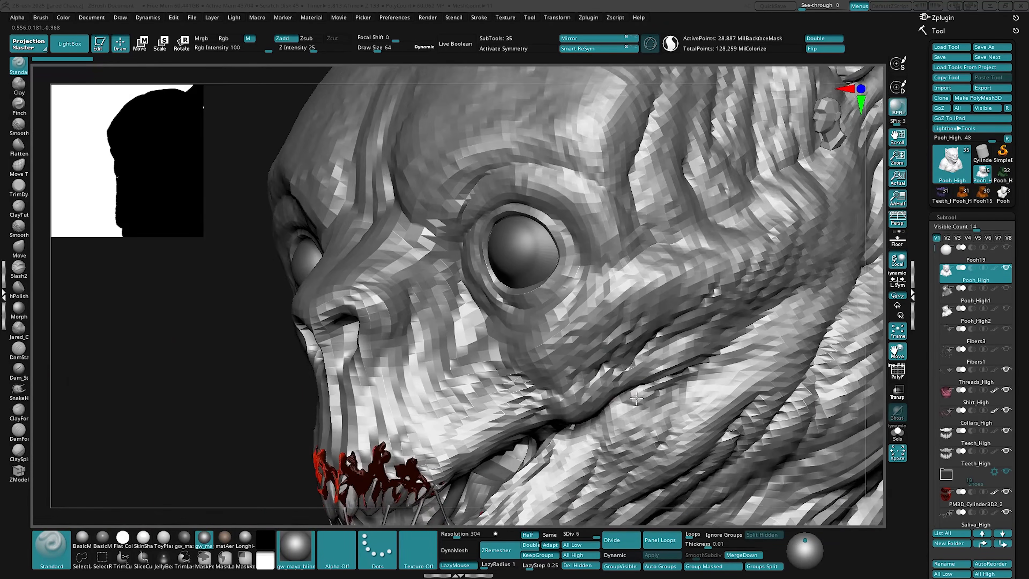
pyautogui.keyDown('ctrl'); pyautogui.moveTo(632, 324); pyautogui.dragTo(506, 170, button='right'); pyautogui.keyUp('ctrl')
pyautogui.moveTo(507, 170); pyautogui.dragTo(575, 260, button='right')
pyautogui.keyDown('alt'); pyautogui.moveTo(575, 260); pyautogui.dragTo(567, 320, button='right'); pyautogui.keyUp('alt')
pyautogui.moveTo(523, 293); pyautogui.dragTo(668, 337, button='right')
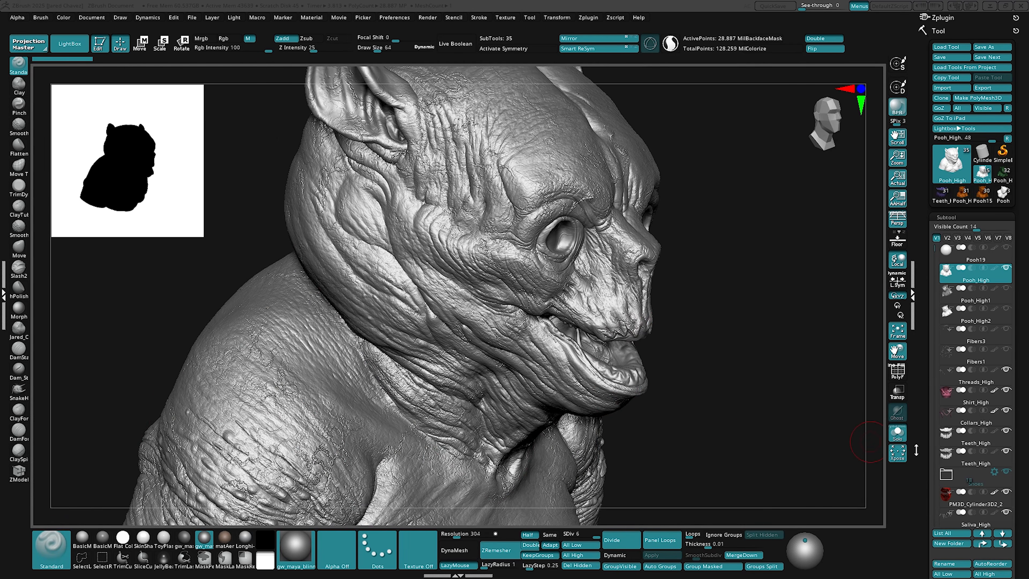
pyautogui.moveTo(684, 401); pyautogui.dragTo(644, 399, button='right')
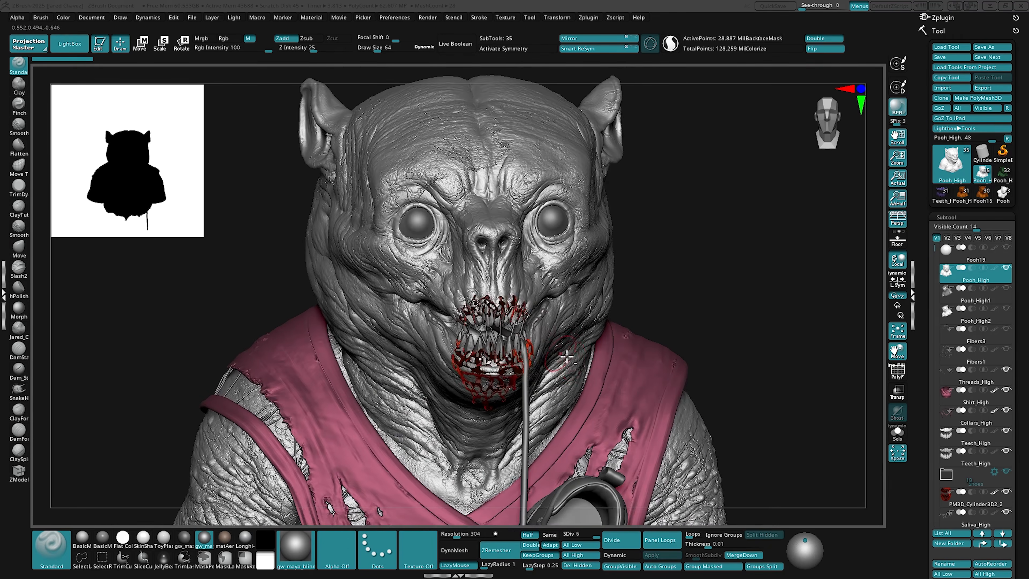